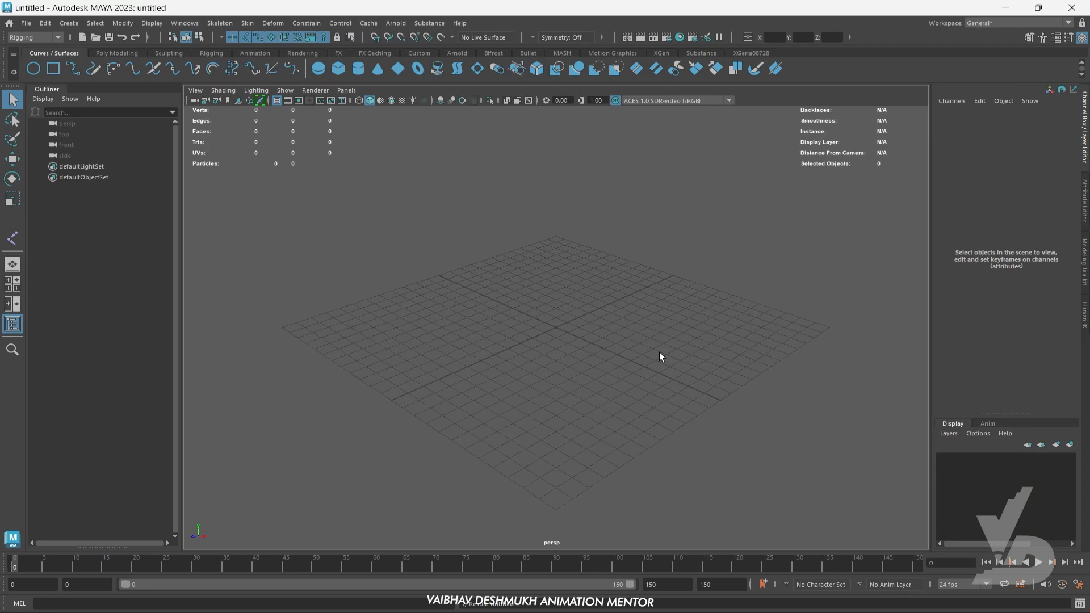
# - Import the HumanBody.ma base mesh from the Content Browser's Bipeds examples into the scene
pyautogui.keyDown('alt'); pyautogui.moveTo(665, 321); pyautogui.dragTo(661, 348, button='middle'); pyautogui.keyUp('alt')
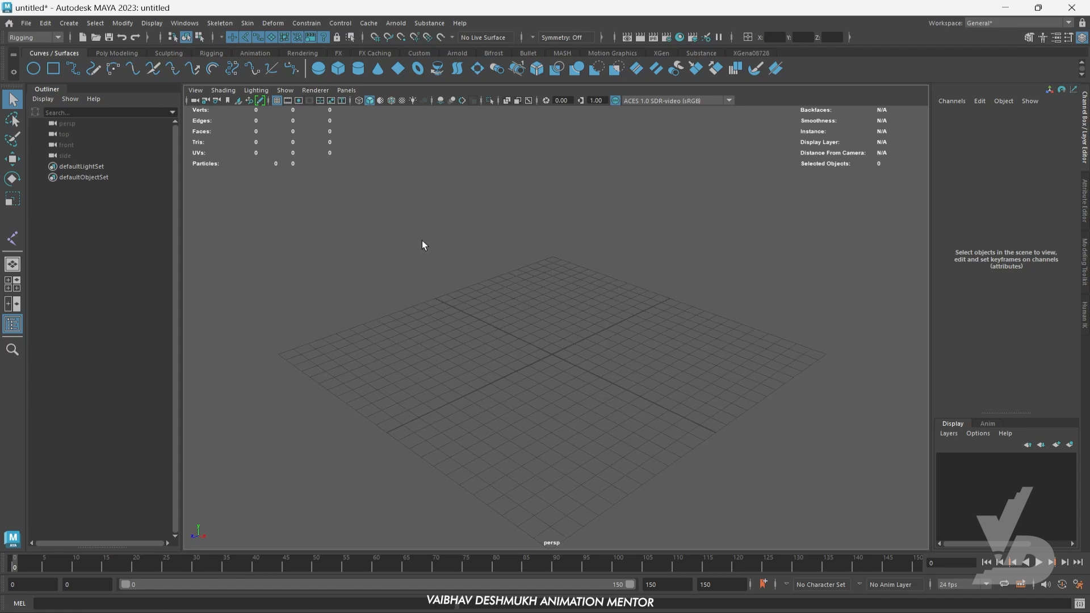
pyautogui.click(184, 24)
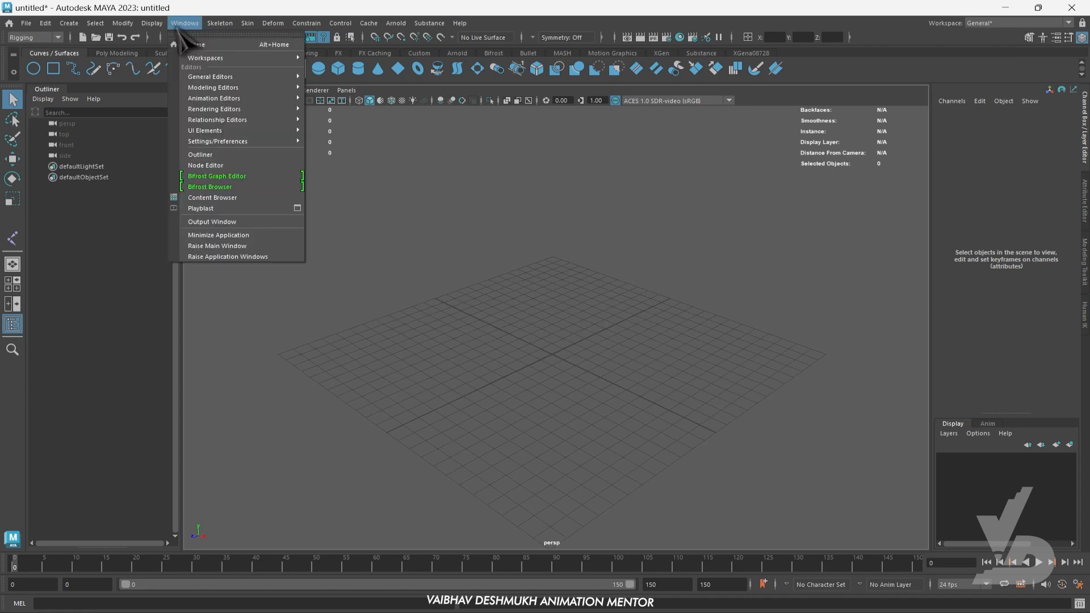
pyautogui.click(227, 197)
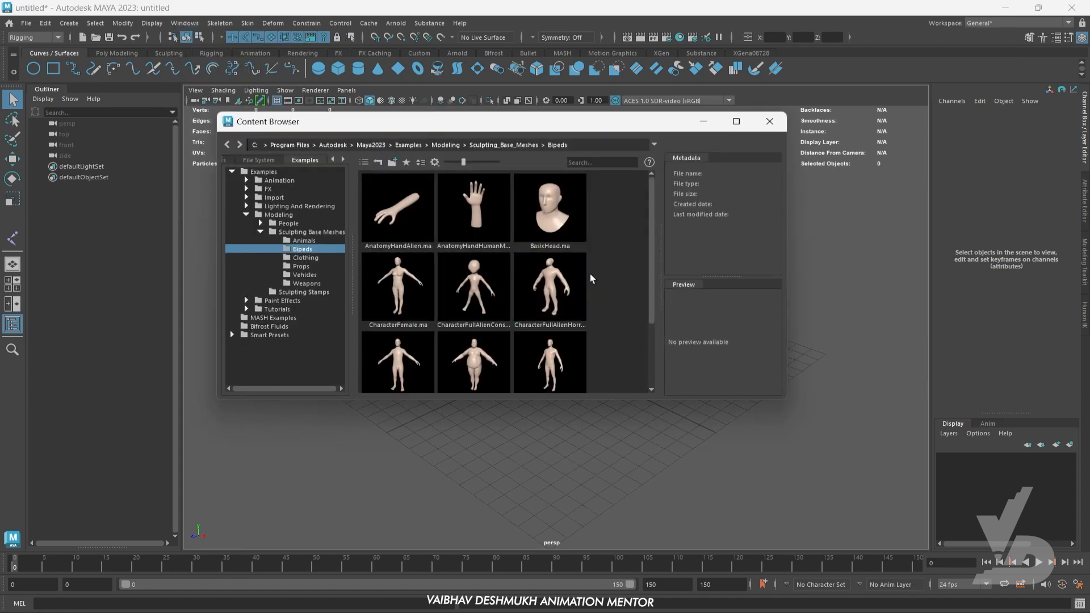
pyautogui.moveTo(652, 244); pyautogui.dragTo(652, 275)
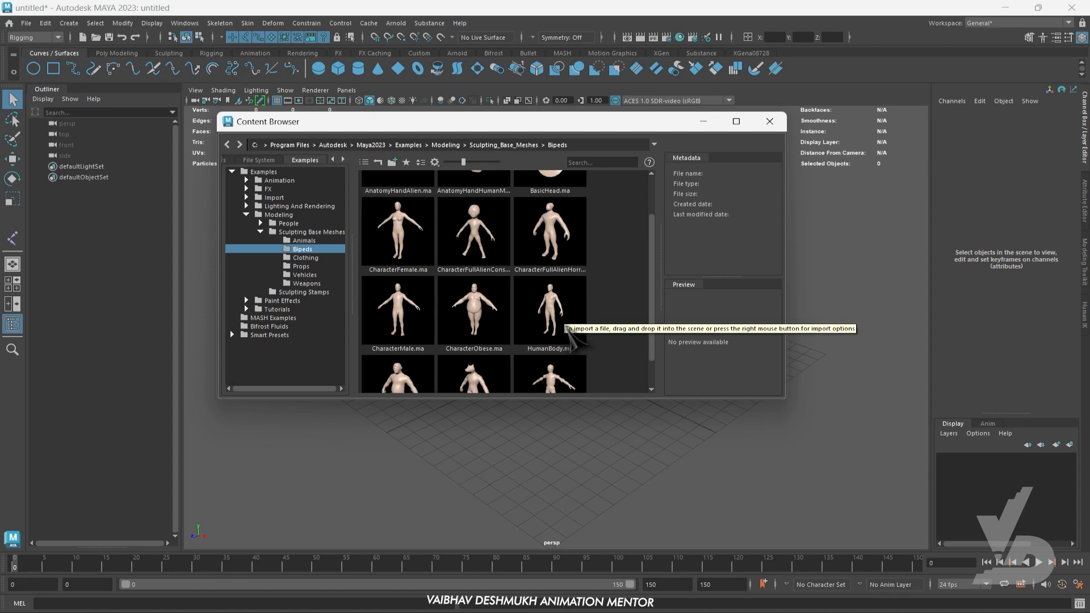
pyautogui.click(555, 314)
pyautogui.doubleClick(554, 313)
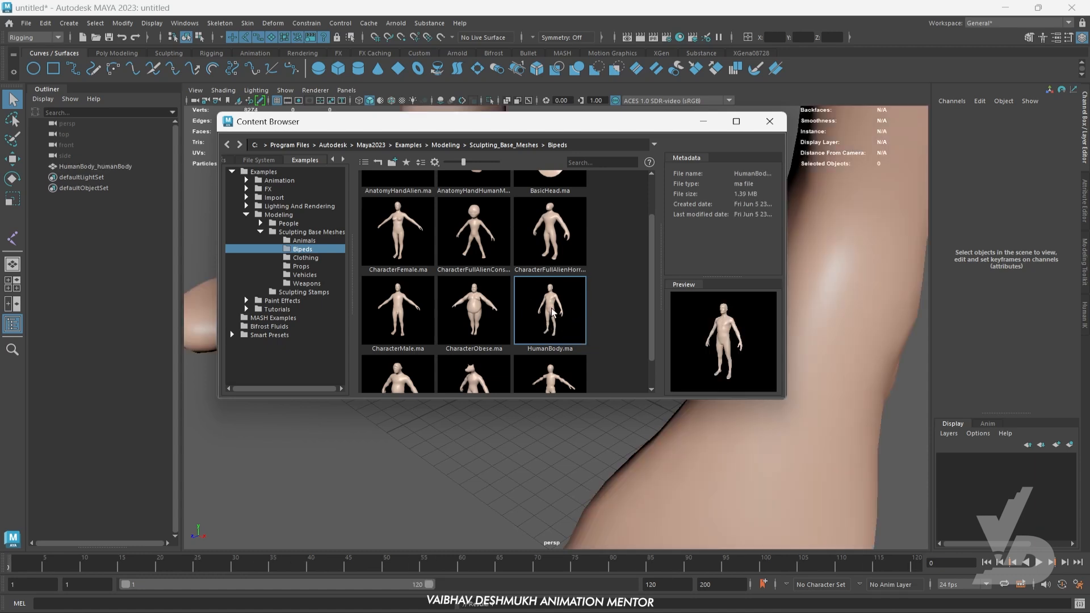
pyautogui.click(769, 121)
# - Scale the human body mesh down uniformly to about 0.051
pyautogui.scroll(-5, 762, 259)
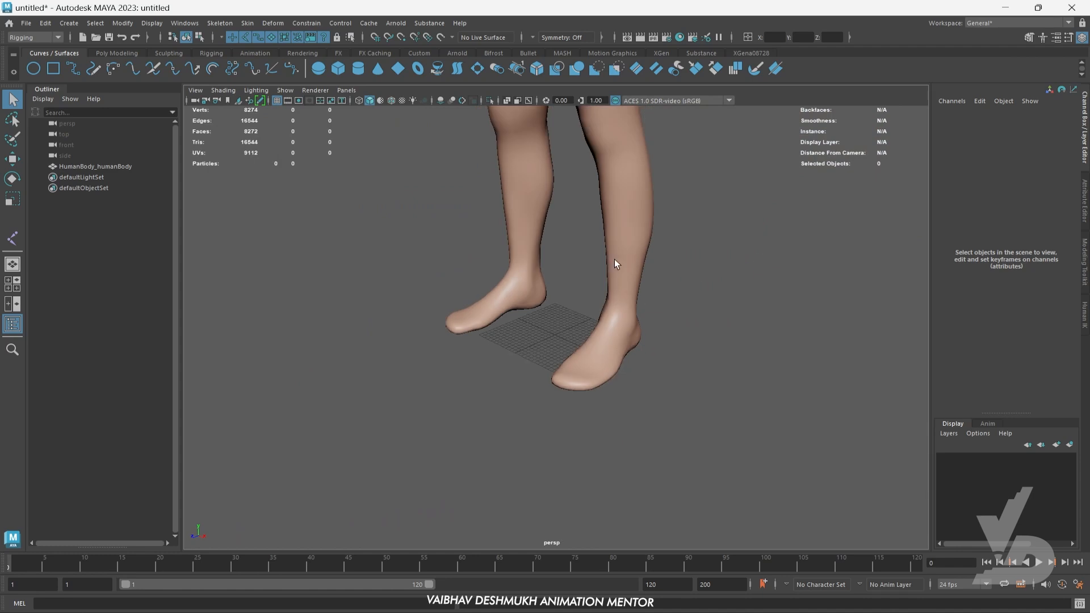
pyautogui.click(628, 277)
pyautogui.press('r')
pyautogui.moveTo(553, 336); pyautogui.dragTo(335, 353)
pyautogui.press('f')
pyautogui.keyDown('alt'); pyautogui.moveTo(706, 336); pyautogui.dragTo(790, 338); pyautogui.keyUp('alt')
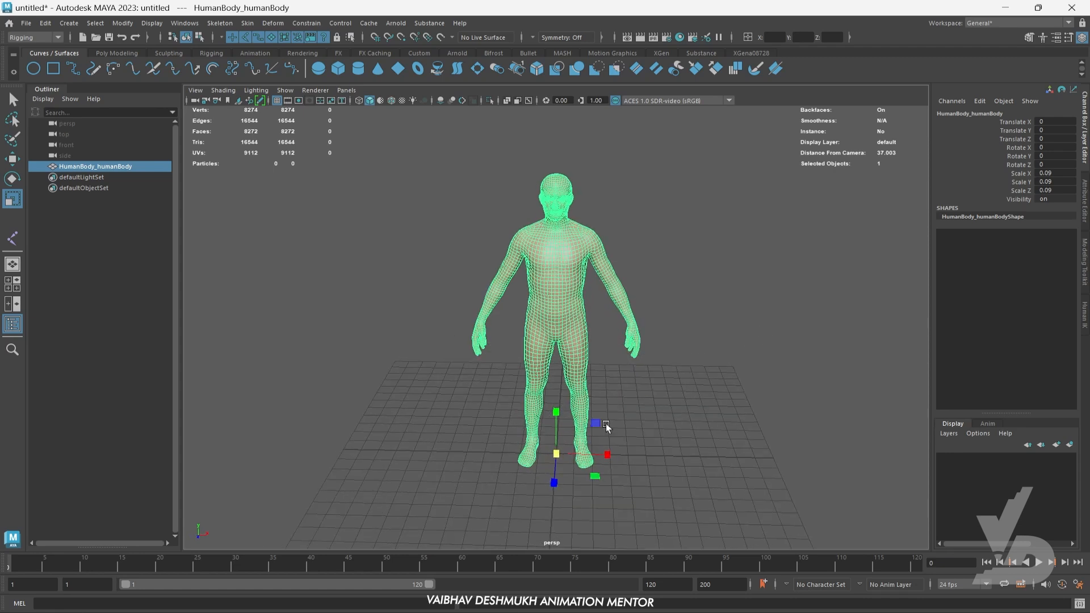
pyautogui.moveTo(560, 456); pyautogui.dragTo(428, 471)
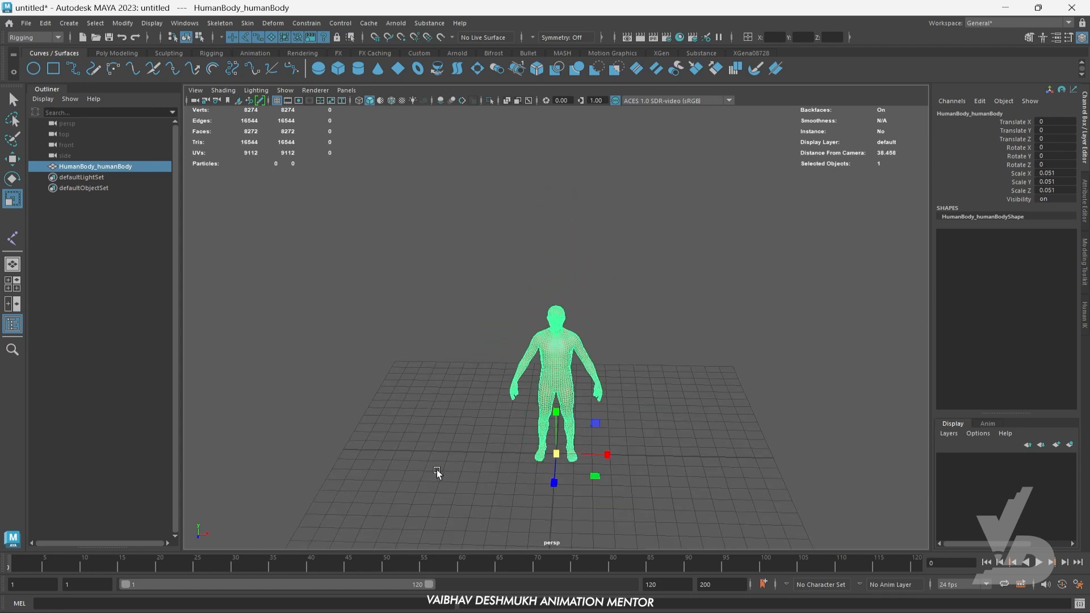
pyautogui.keyDown('alt'); pyautogui.moveTo(437, 469); pyautogui.dragTo(720, 421, button='right'); pyautogui.keyUp('alt')
# - Show the body in the front view, activate the Create Joints tool and enable X-Ray and X-Ray Joints display
pyautogui.press('space')
pyautogui.press('space')
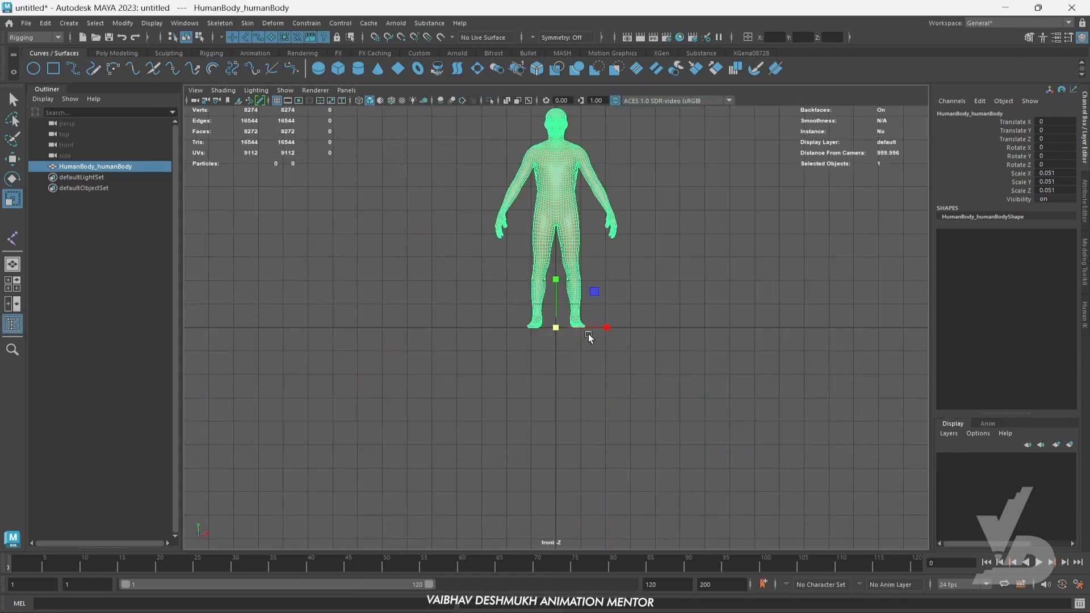
pyautogui.scroll(2, 568, 419)
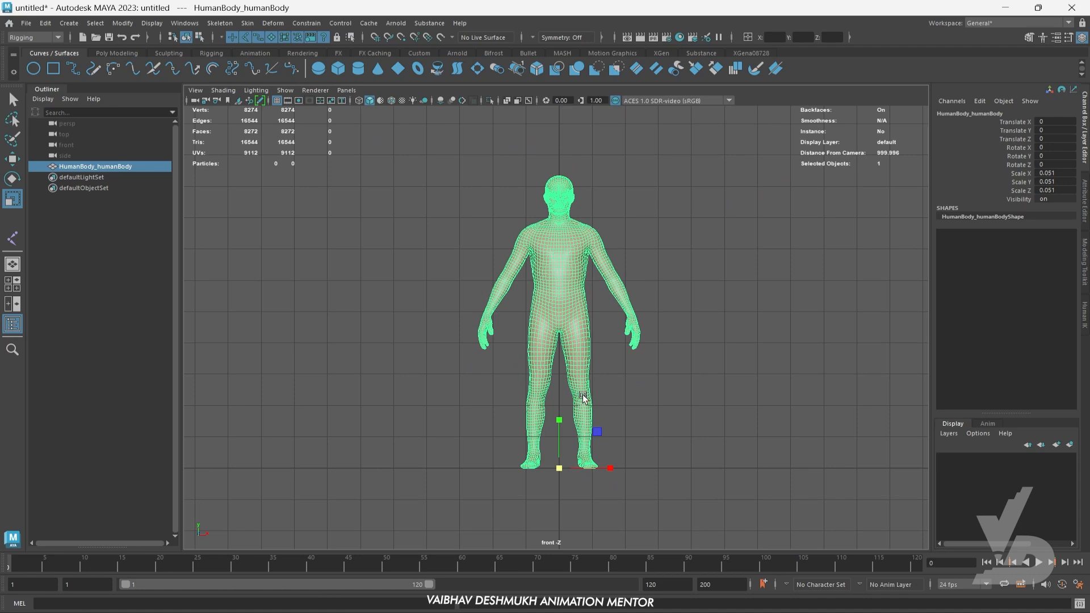
pyautogui.press('w')
pyautogui.keyDown('alt'); pyautogui.moveTo(692, 360); pyautogui.dragTo(688, 360, button='middle'); pyautogui.keyUp('alt')
pyautogui.keyDown('alt'); pyautogui.moveTo(676, 306); pyautogui.dragTo(636, 298, button='middle'); pyautogui.keyUp('alt')
pyautogui.scroll(1, 499, 249)
pyautogui.keyDown('alt'); pyautogui.moveTo(480, 245); pyautogui.dragTo(511, 240, button='middle'); pyautogui.keyUp('alt')
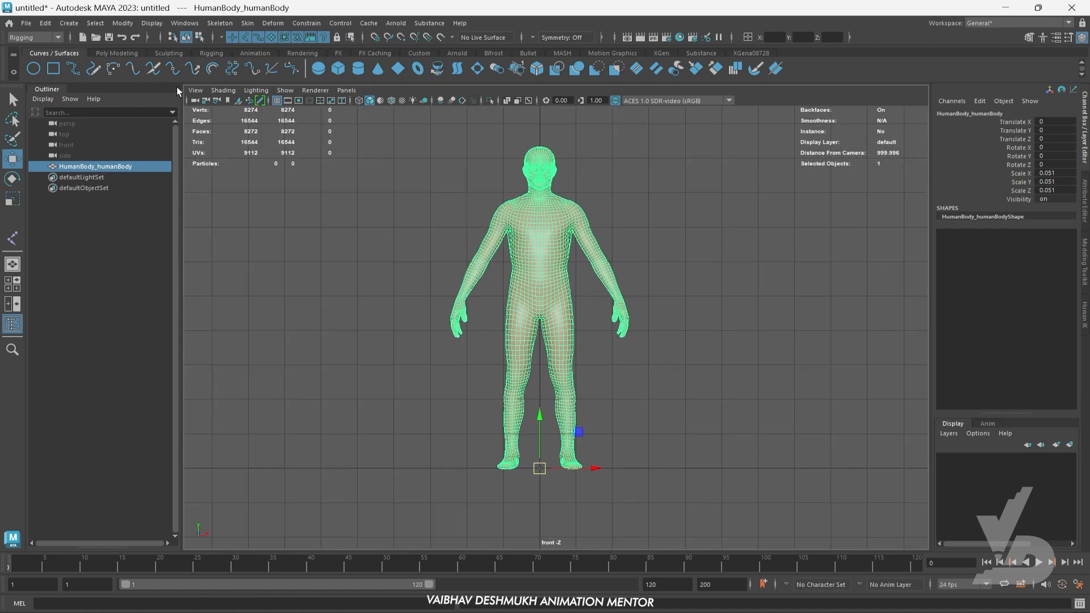
pyautogui.click(210, 52)
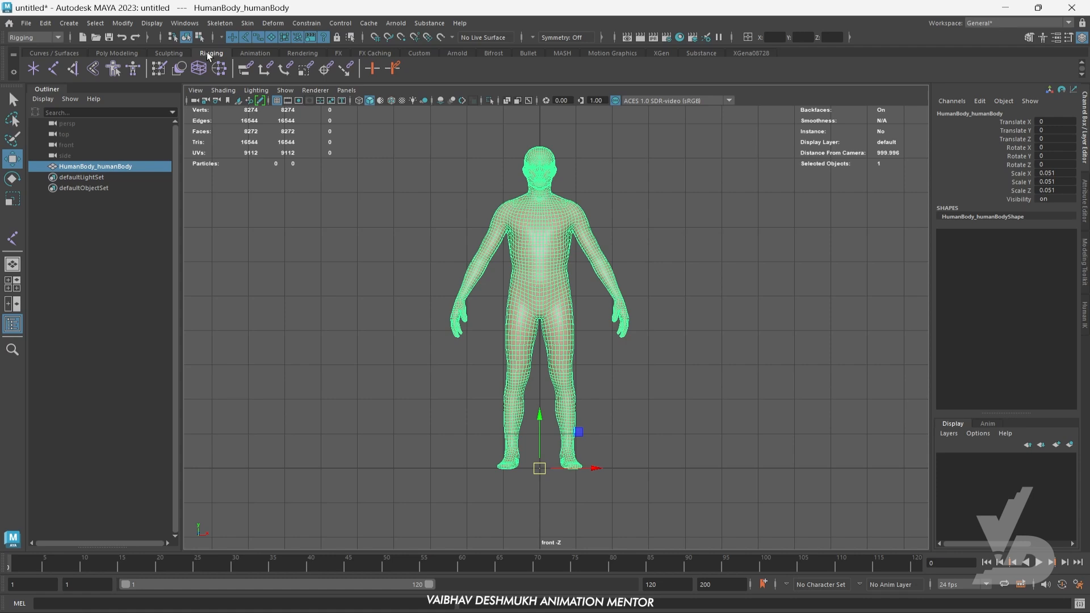
pyautogui.click(52, 66)
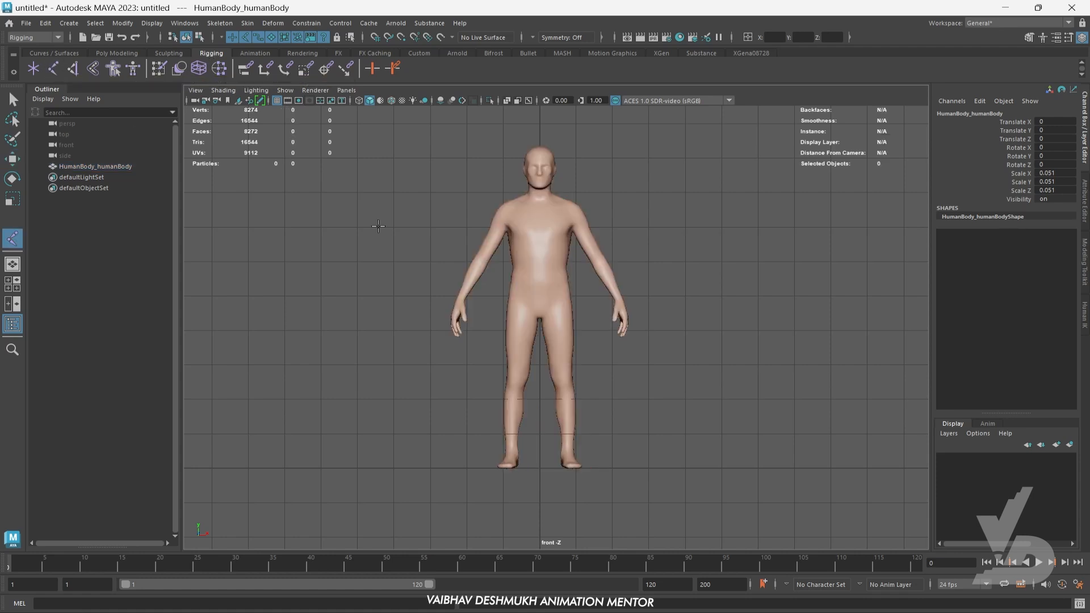
pyautogui.scroll(2, 566, 235)
pyautogui.scroll(1, 566, 236)
pyautogui.keyDown('alt'); pyautogui.moveTo(566, 236); pyautogui.dragTo(575, 264, button='middle'); pyautogui.keyUp('alt')
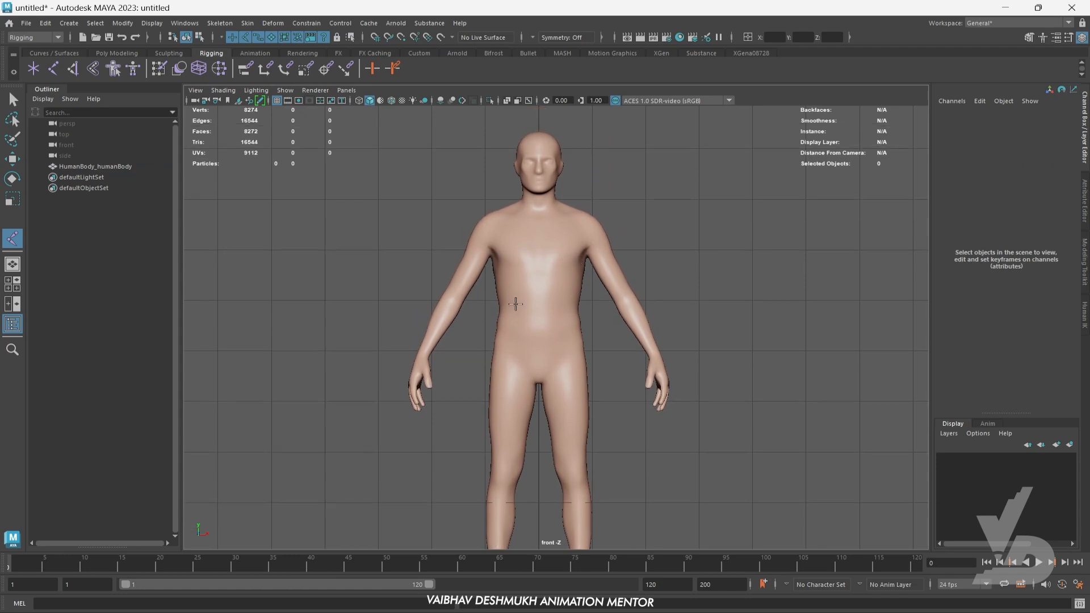
pyautogui.click(530, 100)
pyautogui.scroll(2, 553, 341)
pyautogui.keyDown('alt'); pyautogui.moveTo(567, 301); pyautogui.dragTo(605, 316, button='middle'); pyautogui.keyUp('alt')
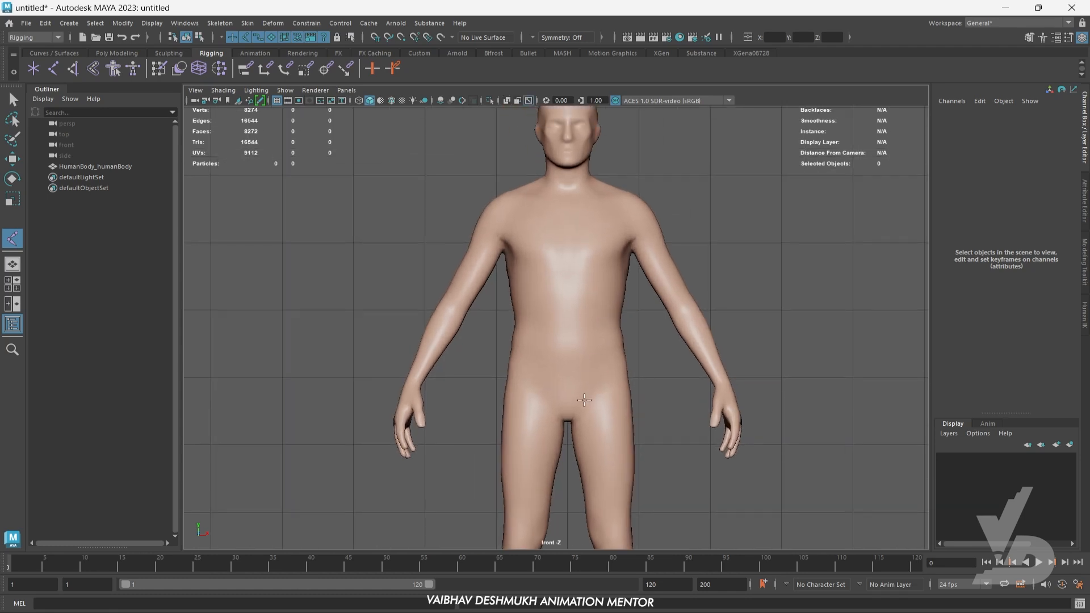
pyautogui.scroll(1, 486, 190)
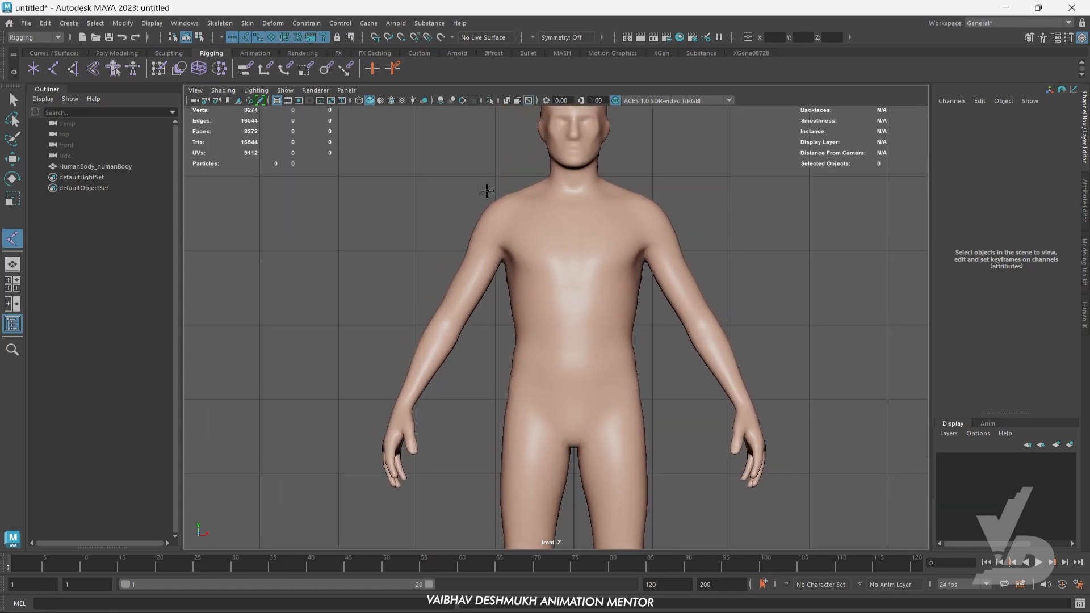
pyautogui.click(507, 100)
# - Draw a five-joint chain up the body's centre line through pelvis, waist, chest, neck and top of head
pyautogui.keyDown('alt'); pyautogui.moveTo(633, 383); pyautogui.dragTo(646, 369, button='middle'); pyautogui.keyUp('alt')
pyautogui.click(586, 386)
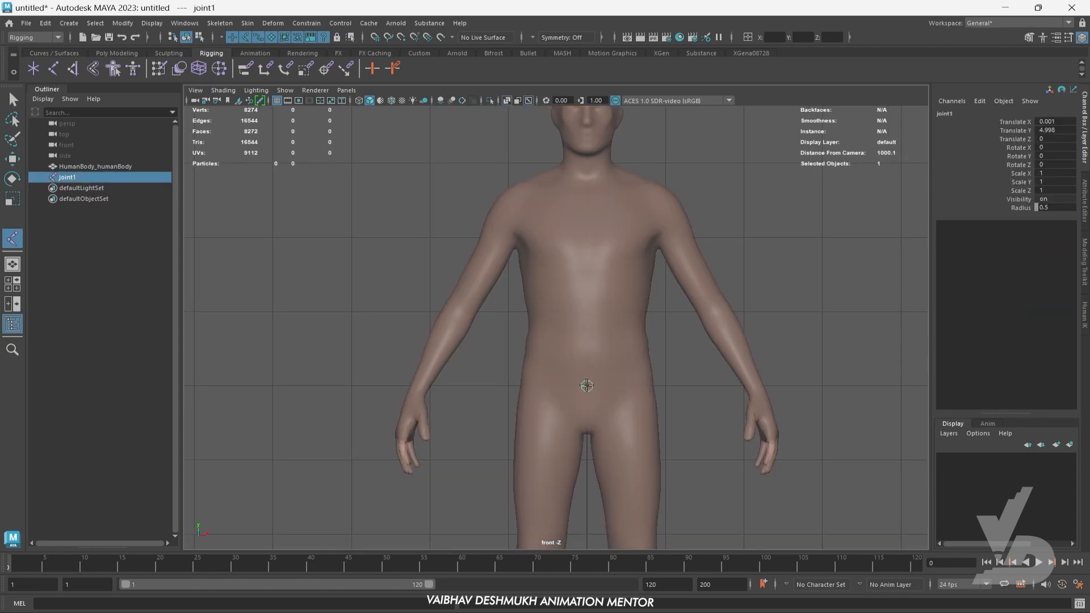
pyautogui.click(586, 312)
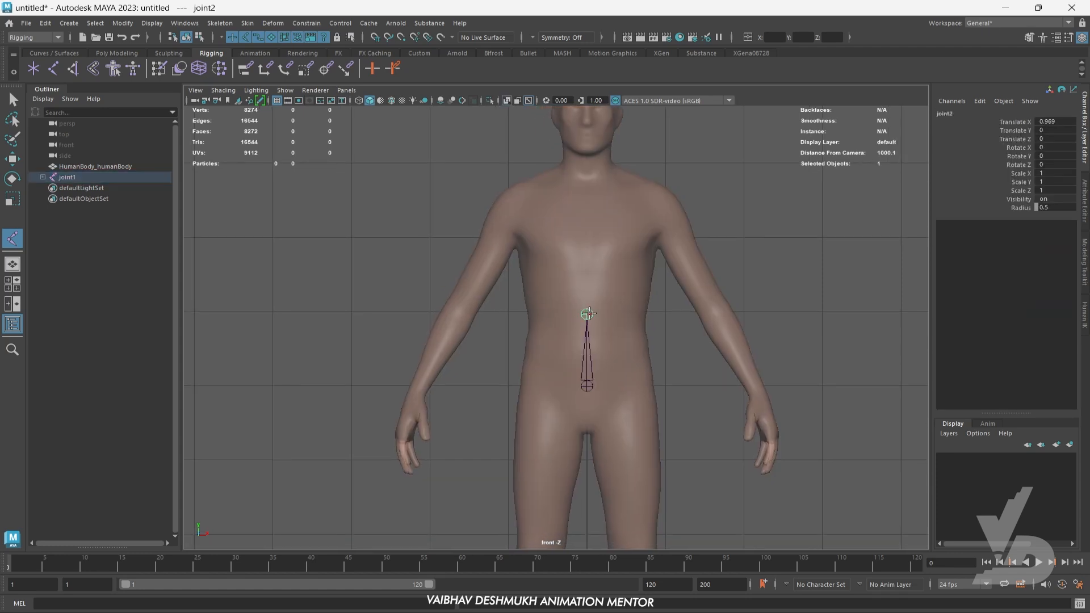
pyautogui.keyDown('alt'); pyautogui.moveTo(586, 313); pyautogui.dragTo(599, 379, button='middle'); pyautogui.keyUp('alt')
pyautogui.click(592, 308)
pyautogui.keyDown('alt'); pyautogui.moveTo(592, 307); pyautogui.dragTo(593, 366, button='middle'); pyautogui.keyUp('alt')
pyautogui.click(594, 306)
pyautogui.click(594, 217)
pyautogui.keyDown('alt'); pyautogui.moveTo(621, 329); pyautogui.dragTo(623, 277, button='middle'); pyautogui.keyUp('alt')
pyautogui.press('w')
# - In the side view with wireframe shading, move the pelvis root joint slightly forward inside the torso
pyautogui.keyDown('alt'); pyautogui.moveTo(604, 402); pyautogui.dragTo(623, 331, button='middle'); pyautogui.keyUp('alt')
pyautogui.keyDown('alt'); pyautogui.moveTo(623, 330); pyautogui.dragTo(692, 401, button='right'); pyautogui.keyUp('alt')
pyautogui.keyDown('alt'); pyautogui.moveTo(691, 400); pyautogui.dragTo(614, 220, button='middle'); pyautogui.keyUp('alt')
pyautogui.press('space')
pyautogui.press('space')
pyautogui.press('f')
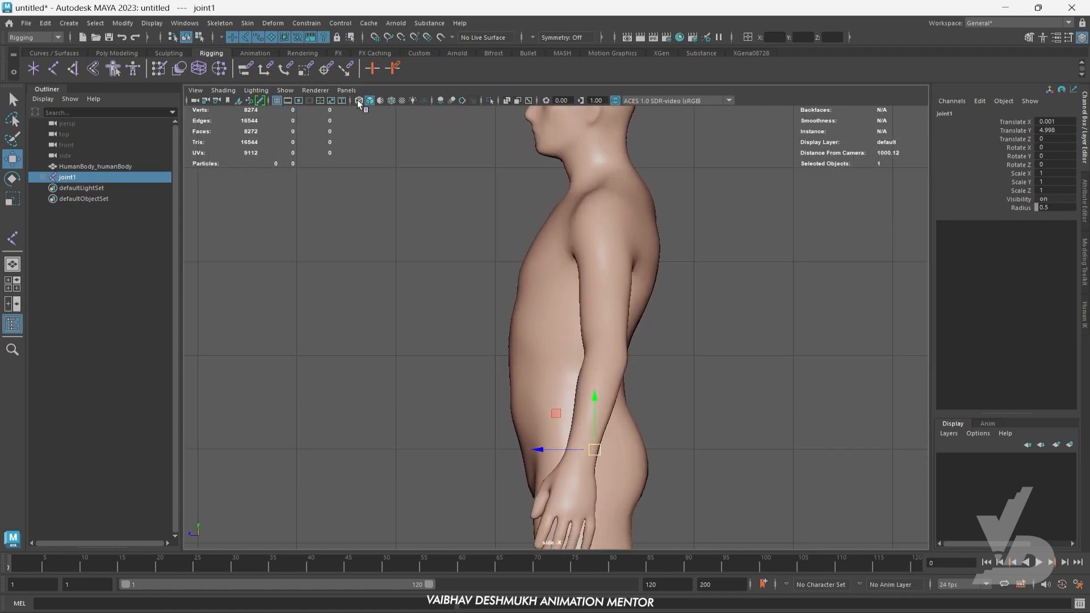
pyautogui.click(359, 101)
pyautogui.scroll(2, 635, 316)
pyautogui.keyDown('alt'); pyautogui.moveTo(635, 316); pyautogui.dragTo(649, 223, button='middle'); pyautogui.keyUp('alt')
pyautogui.scroll(3, 649, 225)
pyautogui.keyDown('alt'); pyautogui.moveTo(625, 366); pyautogui.dragTo(617, 327, button='middle'); pyautogui.keyUp('alt')
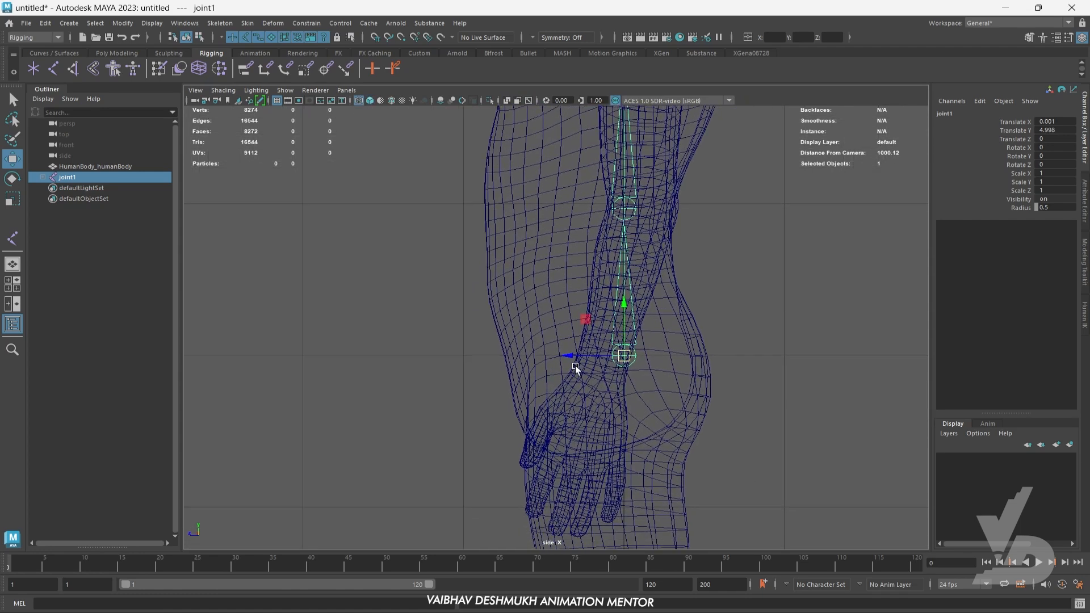
pyautogui.moveTo(575, 356); pyautogui.dragTo(554, 355)
# - Move the neck-base joint backward in the side view so it sits inside the neck
pyautogui.keyDown('alt'); pyautogui.moveTo(677, 296); pyautogui.dragTo(684, 454, button='middle'); pyautogui.keyUp('alt')
pyautogui.keyDown('alt'); pyautogui.moveTo(681, 315); pyautogui.dragTo(680, 435, button='middle'); pyautogui.keyUp('alt')
pyautogui.click(607, 212)
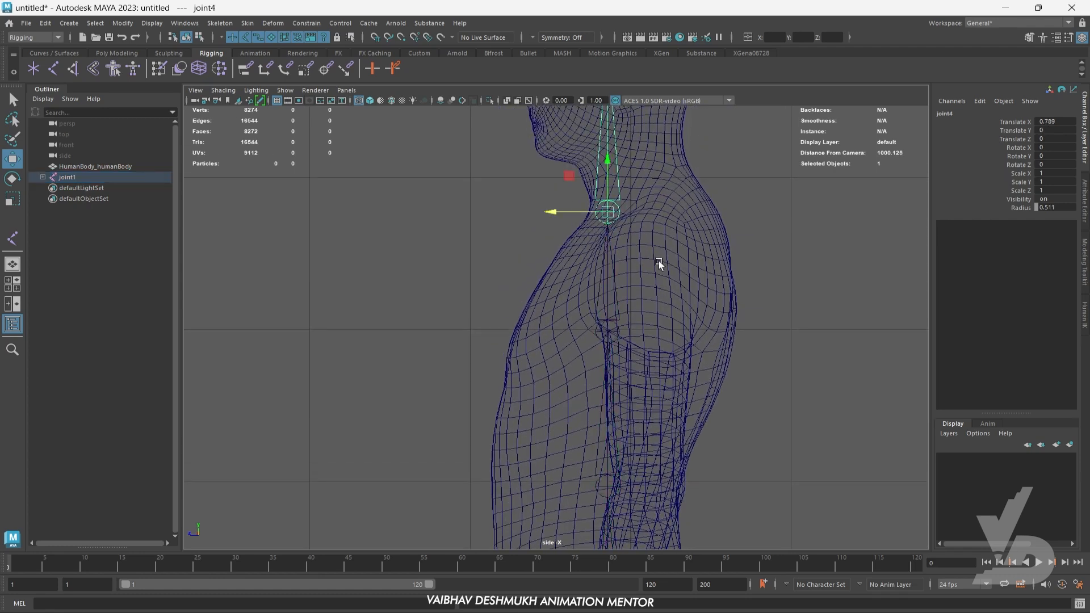
pyautogui.keyDown('alt'); pyautogui.moveTo(656, 259); pyautogui.dragTo(647, 284, button='middle'); pyautogui.keyUp('alt')
pyautogui.moveTo(556, 239); pyautogui.dragTo(596, 240)
# - Move the chest joint backward along Z in the side view to a Translate Z of about 0.122
pyautogui.keyDown('alt'); pyautogui.moveTo(621, 339); pyautogui.dragTo(632, 318, button='middle'); pyautogui.keyUp('alt')
pyautogui.click(600, 310)
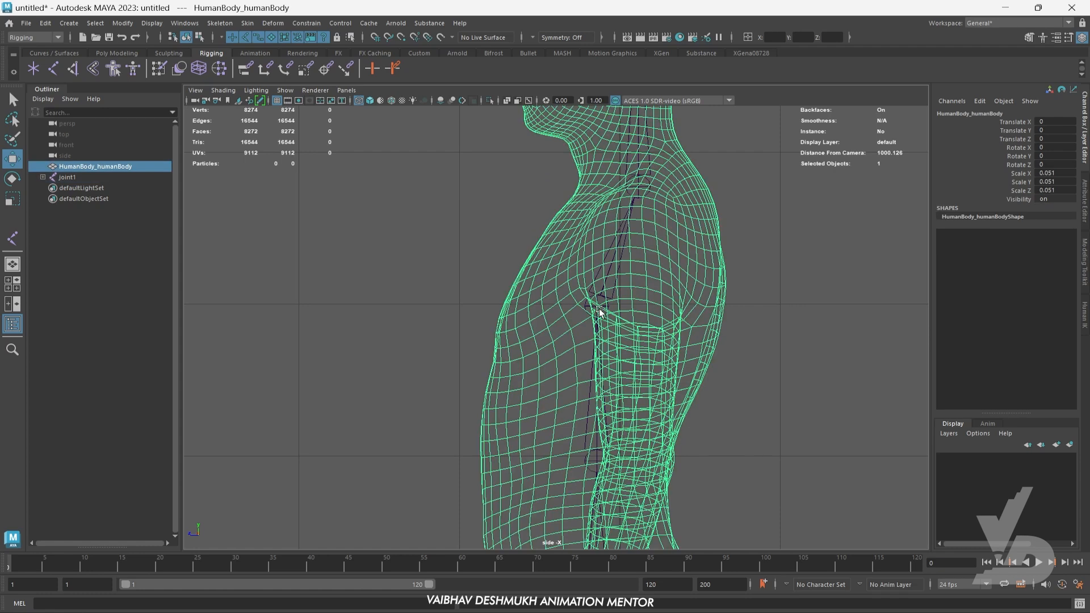
pyautogui.click(596, 309)
pyautogui.scroll(2, 590, 310)
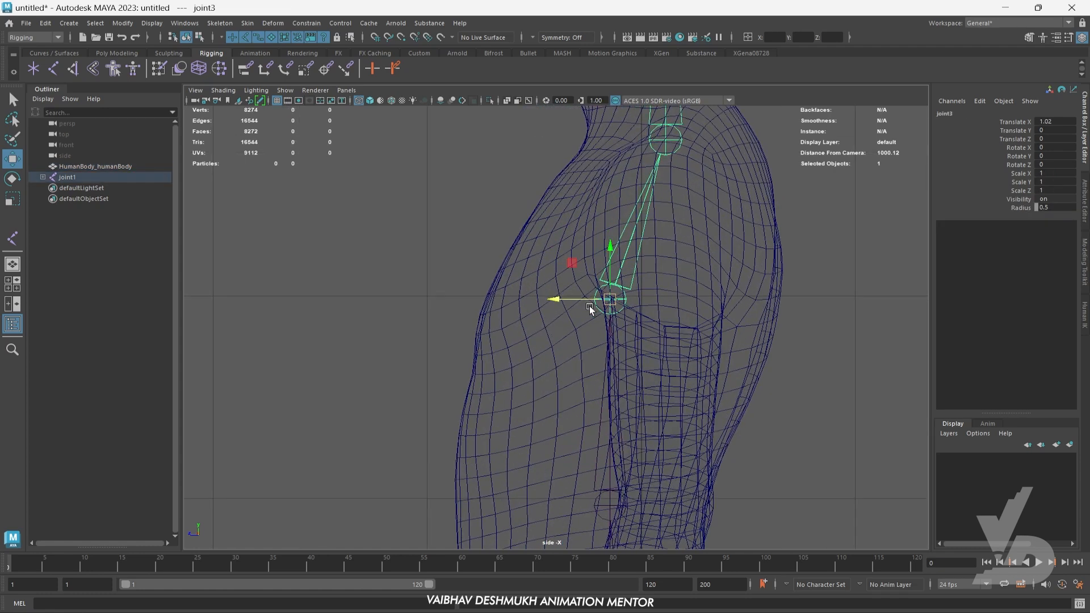
pyautogui.moveTo(557, 302); pyautogui.dragTo(590, 302)
pyautogui.keyDown('alt'); pyautogui.moveTo(652, 427); pyautogui.dragTo(676, 239, button='middle'); pyautogui.keyUp('alt')
pyautogui.keyDown('alt'); pyautogui.moveTo(650, 376); pyautogui.dragTo(653, 307, button='middle'); pyautogui.keyUp('alt')
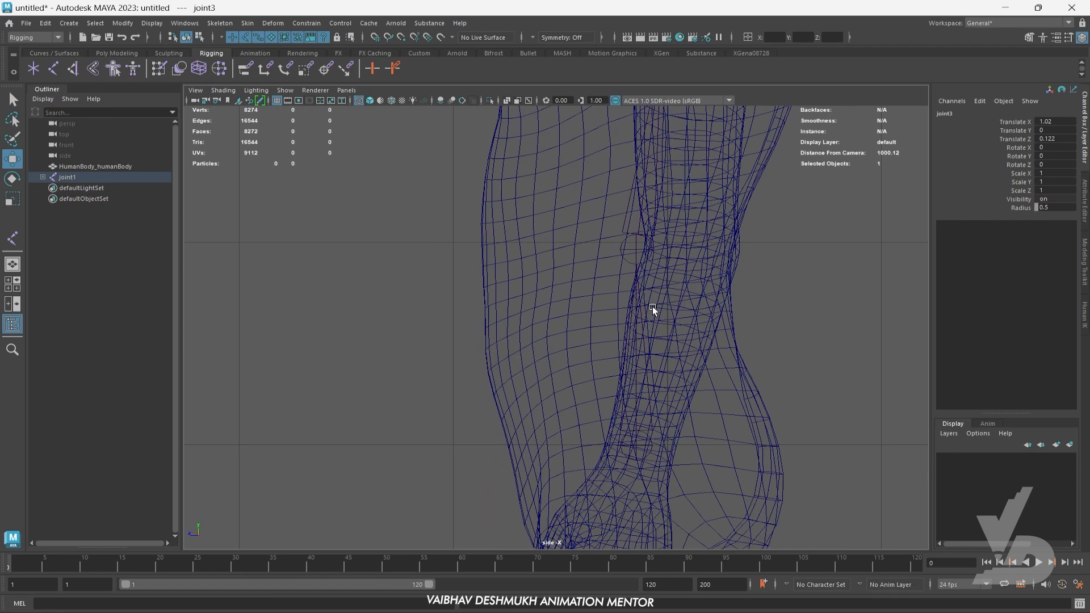
pyautogui.click(629, 248)
pyautogui.click(630, 248)
# - Draw a separate three-joint chain in the front view at the body's left shoulder, elbow and wrist
pyautogui.press('space')
pyautogui.press('space')
pyautogui.scroll(-3, 650, 339)
pyautogui.scroll(-3, 585, 215)
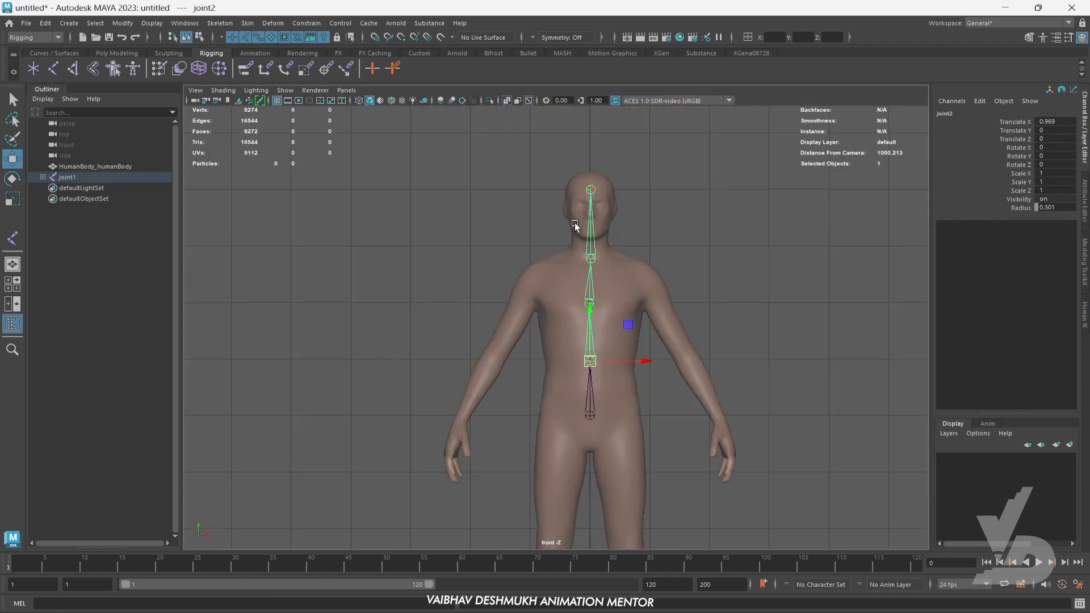
pyautogui.scroll(2, 661, 307)
pyautogui.keyDown('alt'); pyautogui.moveTo(660, 307); pyautogui.dragTo(560, 315, button='middle'); pyautogui.keyUp('alt')
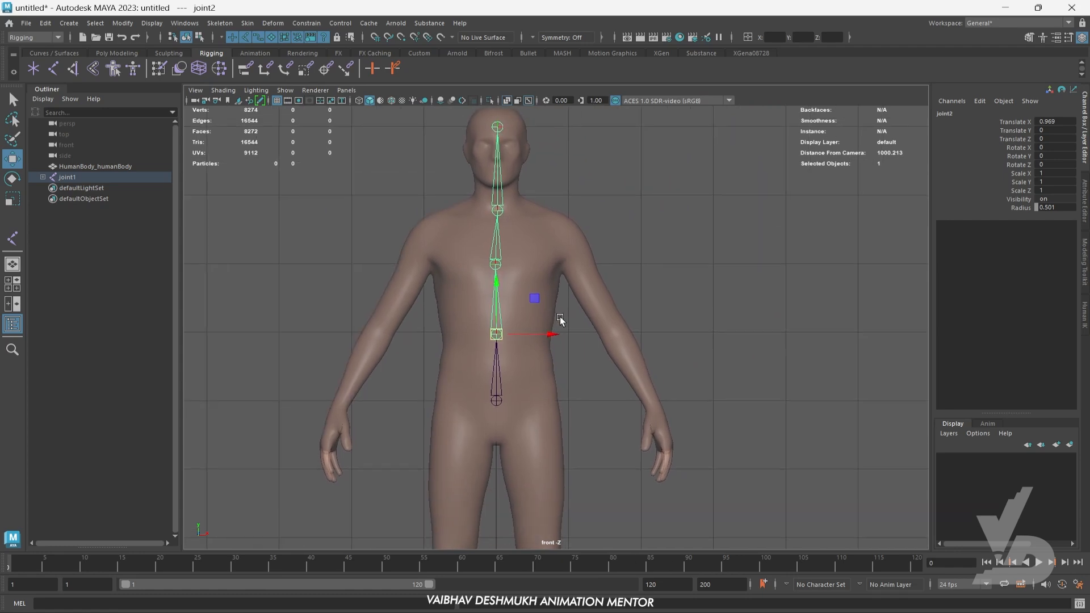
pyautogui.click(51, 68)
pyautogui.keyDown('alt'); pyautogui.moveTo(571, 262); pyautogui.dragTo(588, 267, button='middle'); pyautogui.keyUp('alt')
pyautogui.click(584, 243)
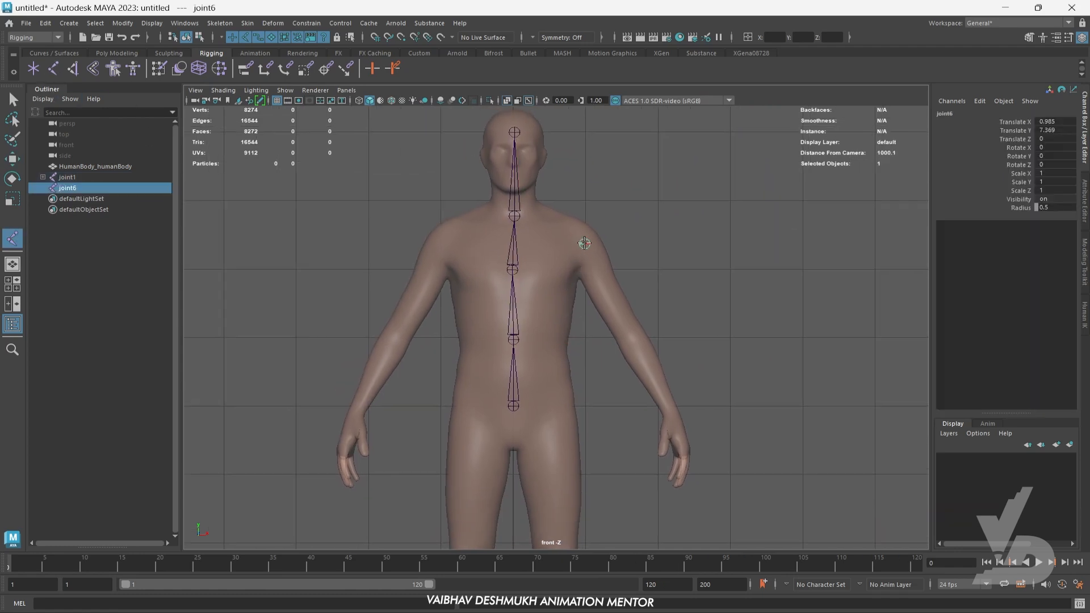
pyautogui.click(630, 333)
pyautogui.click(674, 417)
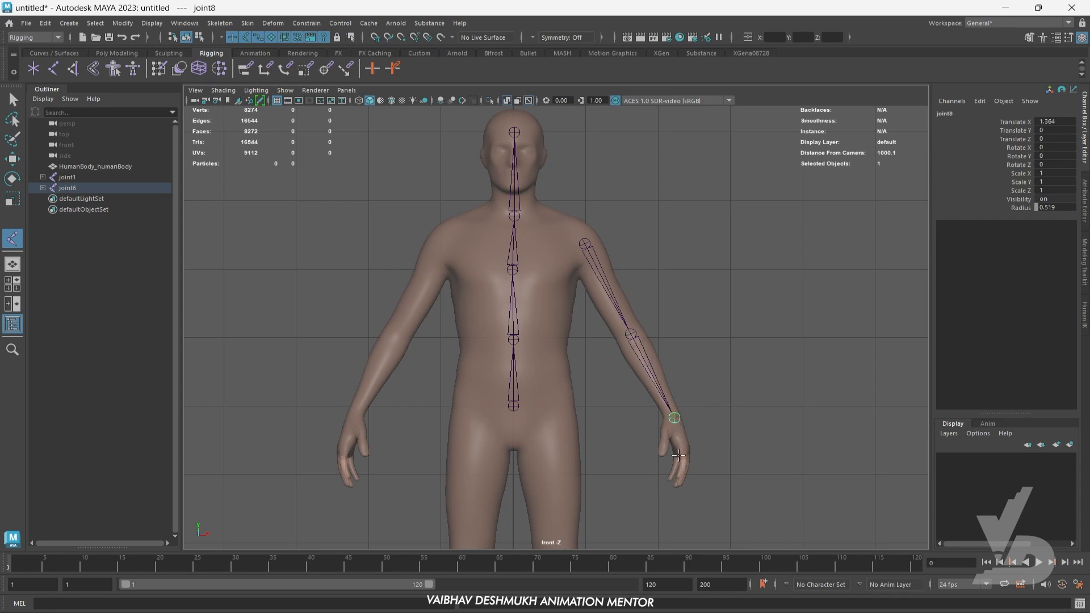
pyautogui.press('w')
# - In the top view with wireframe shading, move the shoulder joint slightly backward to centre it in the arm
pyautogui.scroll(2, 679, 445)
pyautogui.keyDown('alt'); pyautogui.moveTo(684, 439); pyautogui.dragTo(675, 361, button='middle'); pyautogui.keyUp('alt')
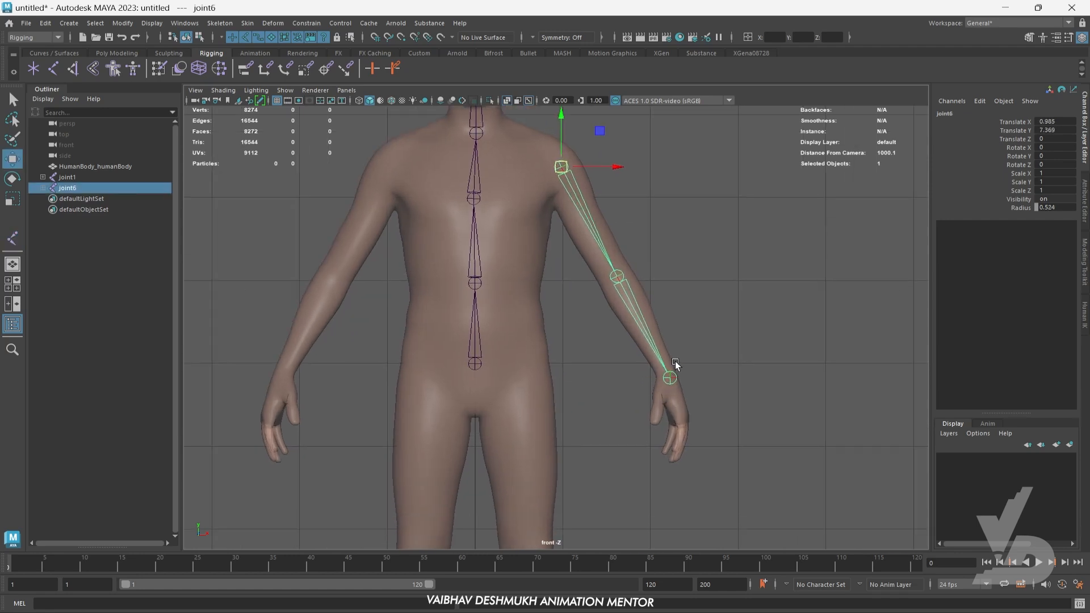
pyautogui.press('space')
pyautogui.press('space')
pyautogui.scroll(4, 599, 349)
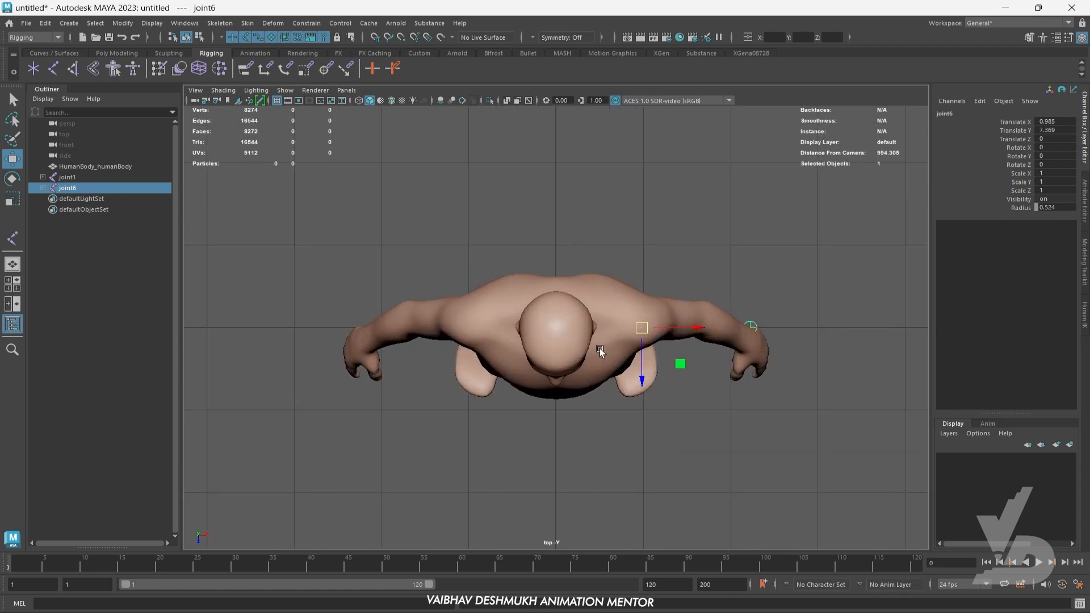
pyautogui.click(360, 101)
pyautogui.scroll(5, 701, 318)
pyautogui.moveTo(775, 396)
pyautogui.keyDown('alt'); pyautogui.mouseDown(button='middle')
pyautogui.moveTo(489, 307)
pyautogui.moveTo(541, 335)
pyautogui.mouseUp(button='middle'); pyautogui.keyUp('alt')
pyautogui.scroll(2, 793, 392)
pyautogui.moveTo(415, 339); pyautogui.dragTo(413, 319)
# - Move the elbow and wrist joints forward inside the arm, to Translate Z about 0.017 and 0.217 respectively
pyautogui.keyDown('alt'); pyautogui.moveTo(539, 322); pyautogui.dragTo(562, 364, button='middle'); pyautogui.keyUp('alt')
pyautogui.click(638, 312)
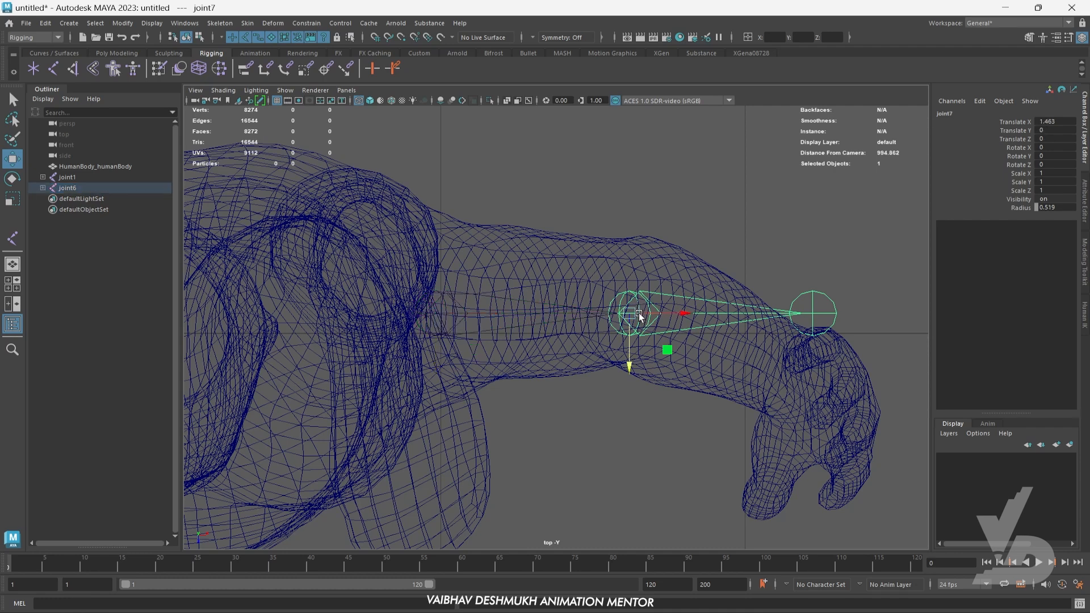
pyautogui.moveTo(630, 348); pyautogui.dragTo(629, 353)
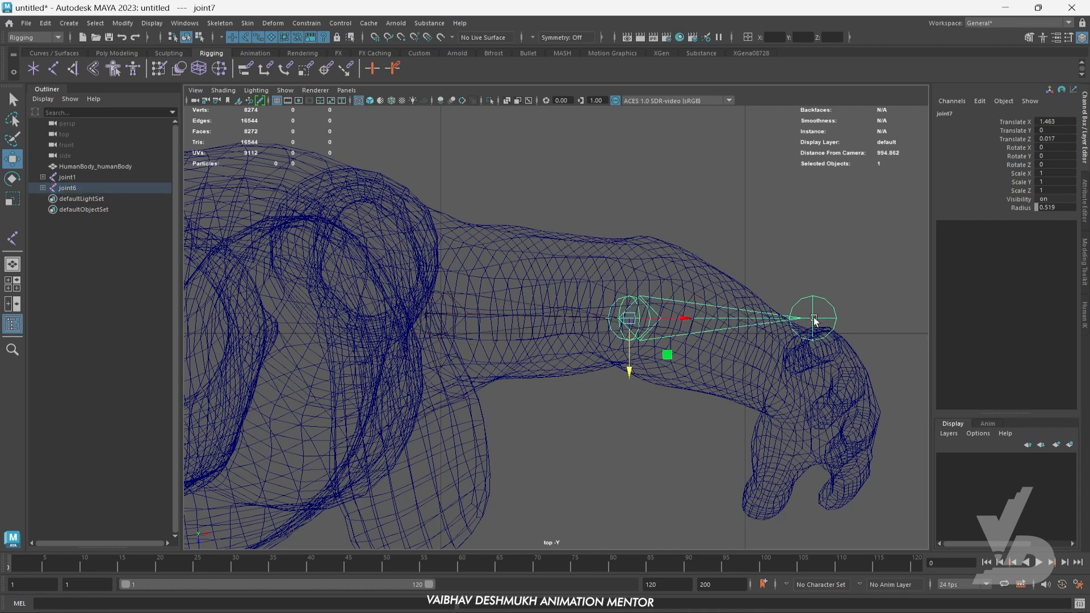
pyautogui.click(814, 320)
pyautogui.moveTo(812, 359); pyautogui.dragTo(816, 420)
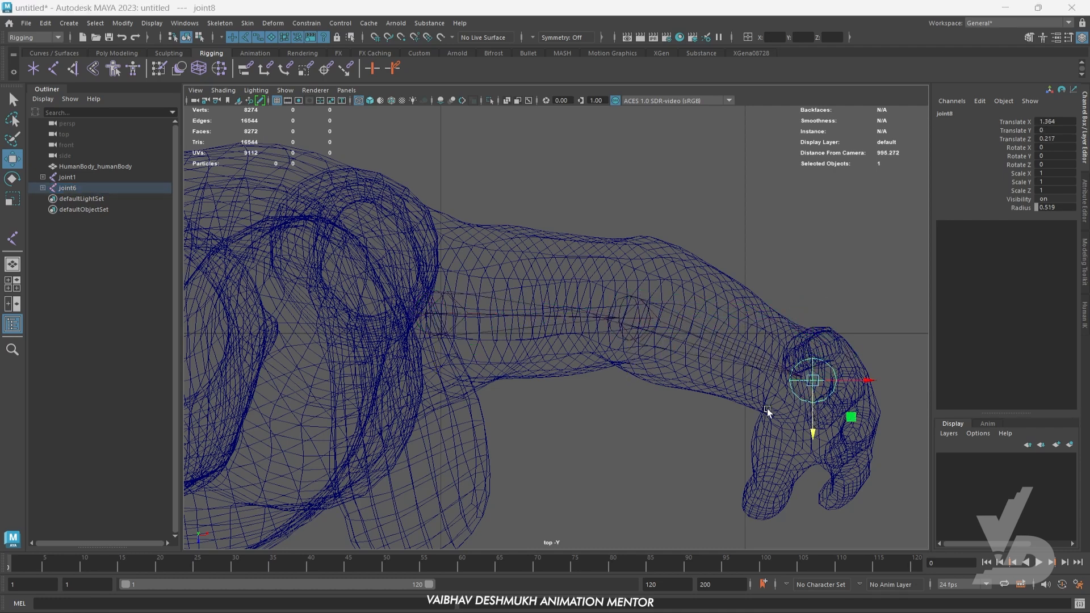
# - Inspect the wrist joint's placement relative to the hand in the perspective view and the four-view layout
pyautogui.press('space')
pyautogui.press('space')
pyautogui.keyDown('alt'); pyautogui.moveTo(776, 328); pyautogui.dragTo(678, 363); pyautogui.keyUp('alt')
pyautogui.scroll(4, 686, 361)
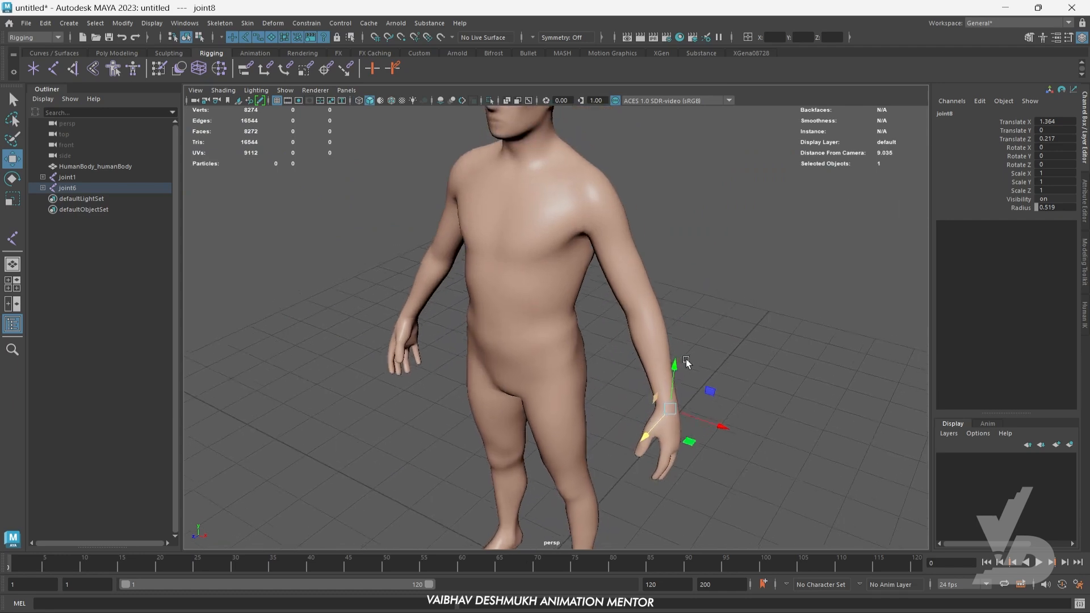
pyautogui.scroll(-2, 676, 369)
# - Draw a three-joint chain in the side view along the left index finger, from its knuckle to its tip
pyautogui.press('space')
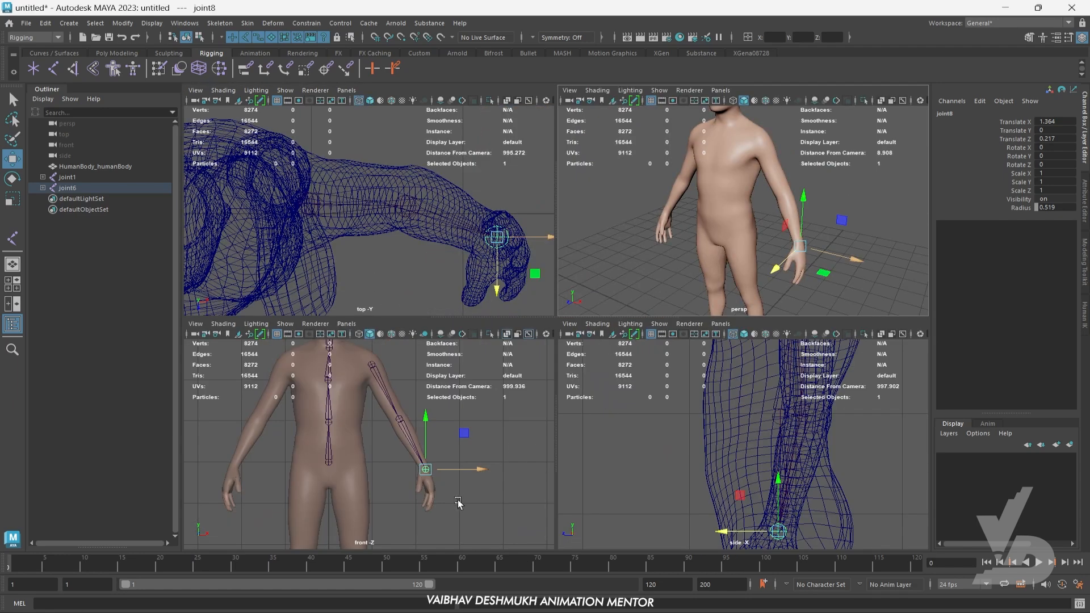
pyautogui.press('space')
pyautogui.scroll(5, 690, 457)
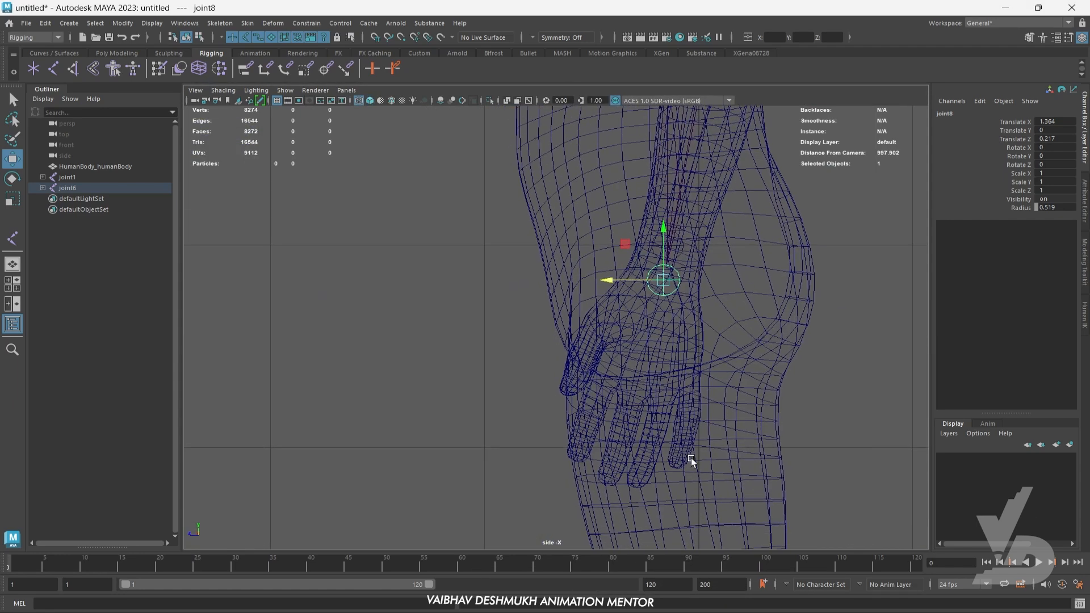
pyautogui.scroll(2, 555, 382)
pyautogui.keyDown('alt'); pyautogui.moveTo(560, 455); pyautogui.dragTo(597, 409, button='middle'); pyautogui.keyUp('alt')
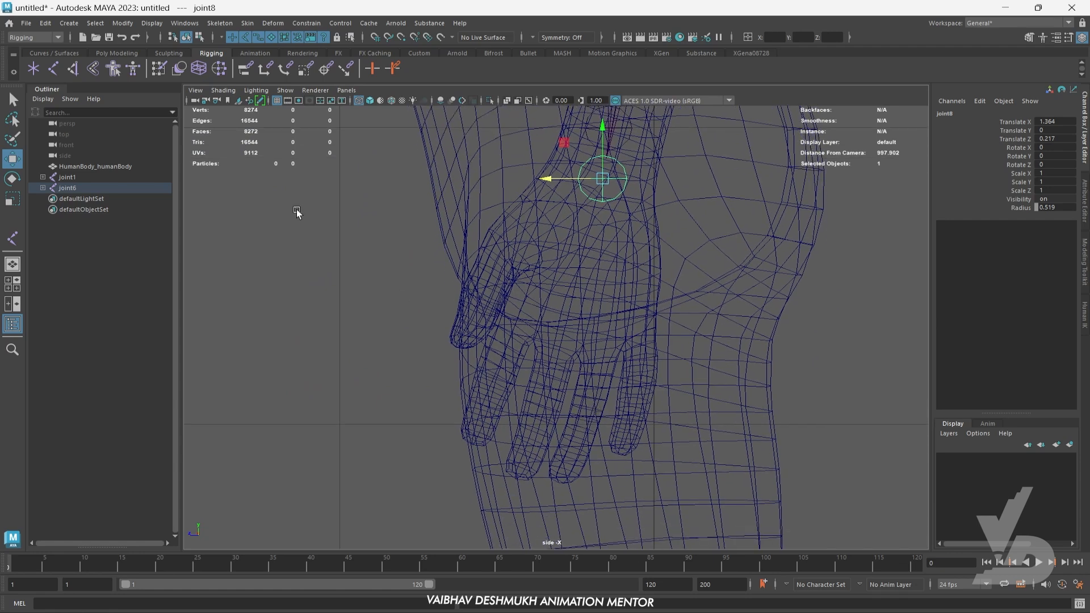
pyautogui.click(54, 67)
pyautogui.scroll(2, 600, 363)
pyautogui.keyDown('alt'); pyautogui.moveTo(599, 363); pyautogui.dragTo(635, 340, button='middle'); pyautogui.keyUp('alt')
pyautogui.scroll(1, 551, 359)
pyautogui.keyDown('alt'); pyautogui.moveTo(541, 309); pyautogui.dragTo(594, 296, button='middle'); pyautogui.keyUp('alt')
pyautogui.click(593, 294)
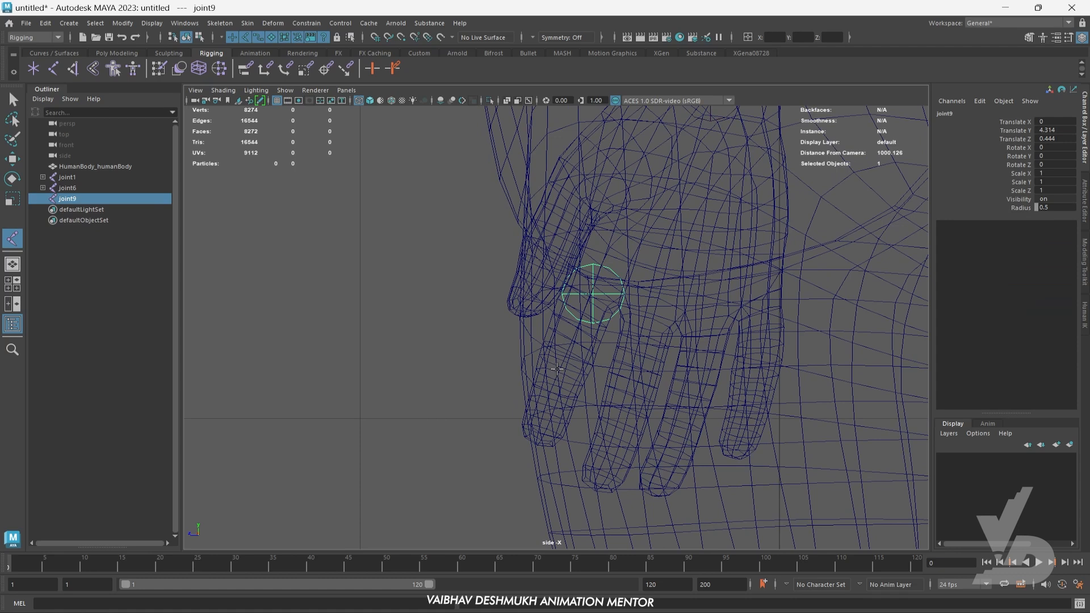
pyautogui.keyDown('alt'); pyautogui.moveTo(658, 326); pyautogui.dragTo(662, 342, button='middle'); pyautogui.keyUp('alt')
pyautogui.scroll(1, 573, 377)
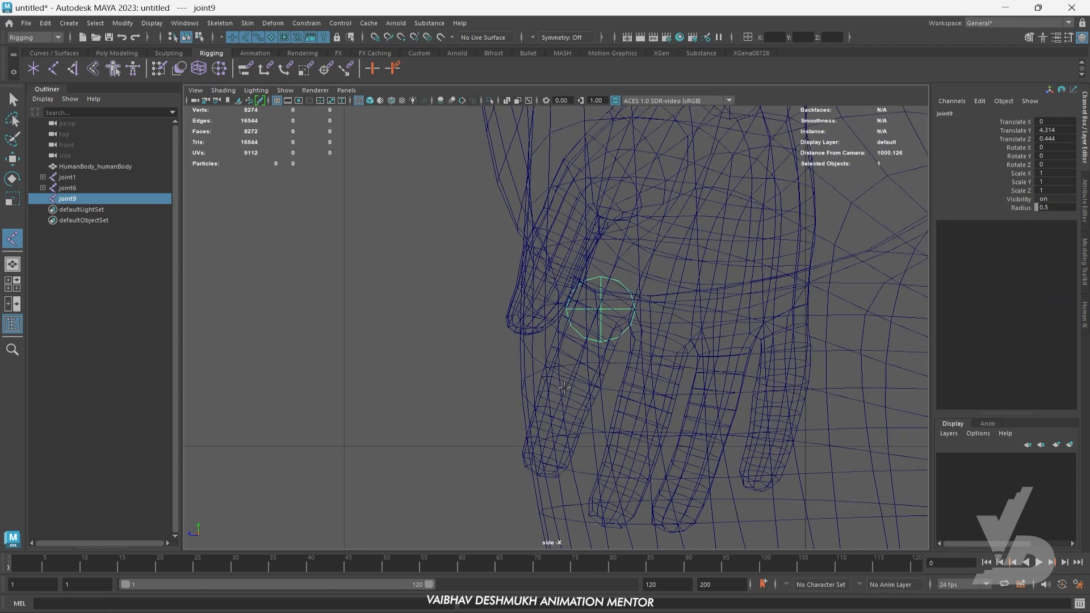
pyautogui.click(565, 389)
pyautogui.click(536, 464)
pyautogui.press('Return')
pyautogui.press('w')
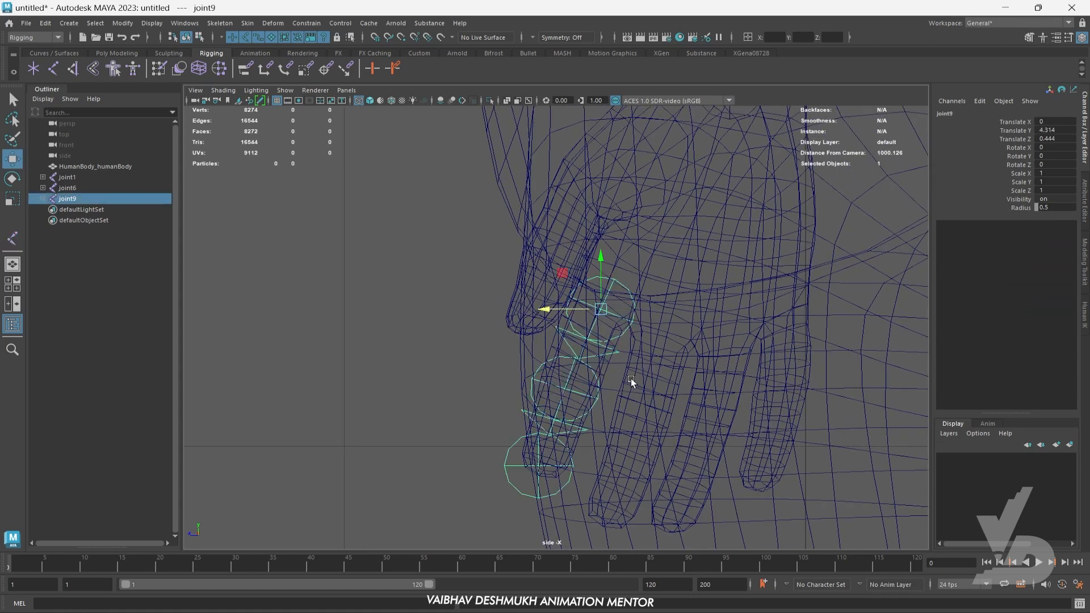
# - Select all three index finger joints and set their radius to 0.2
pyautogui.keyDown('alt'); pyautogui.moveTo(620, 414); pyautogui.dragTo(599, 430, button='middle'); pyautogui.keyUp('alt')
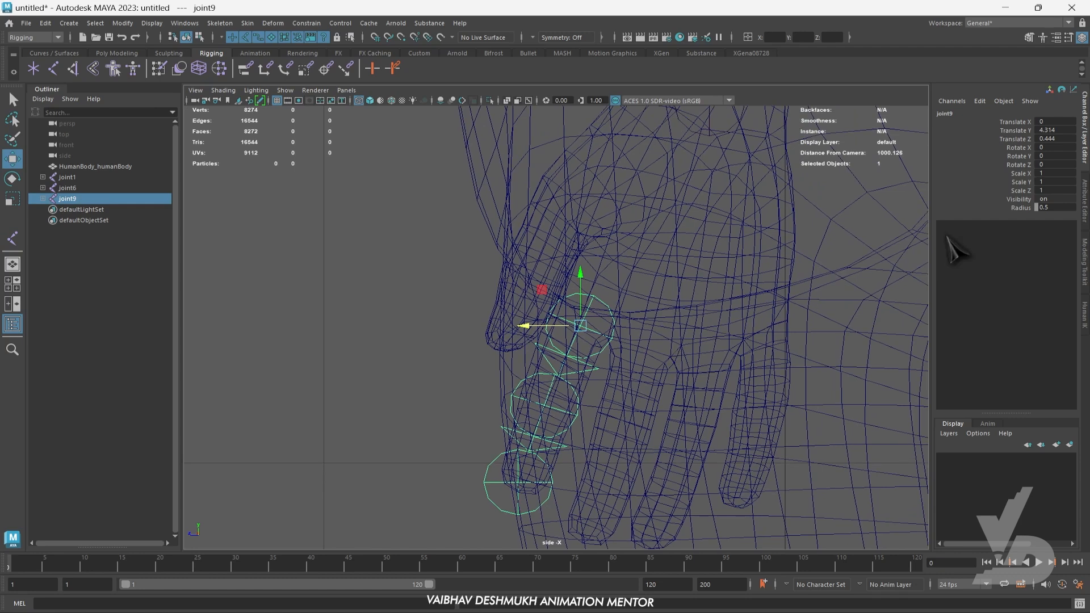
pyautogui.keyDown('shift'); pyautogui.click(42, 198); pyautogui.keyUp('shift')
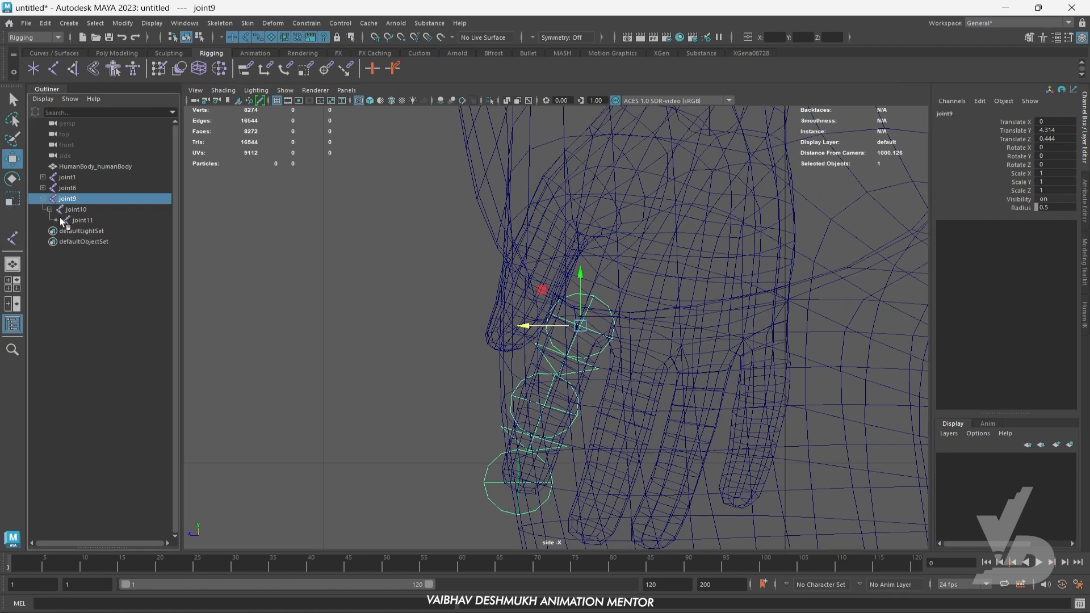
pyautogui.keyDown('shift'); pyautogui.click(73, 220); pyautogui.keyUp('shift')
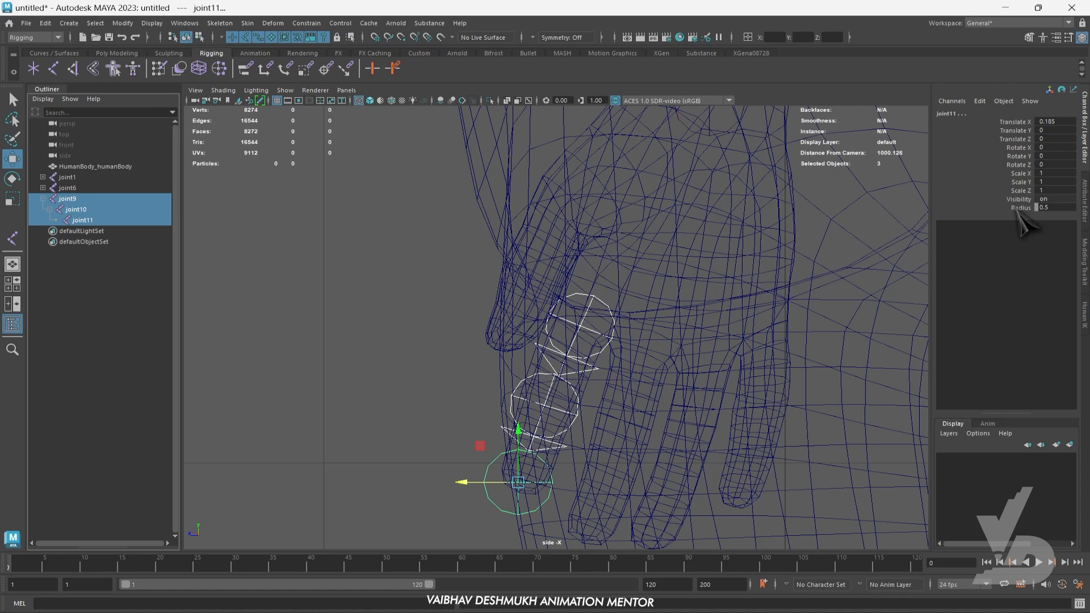
pyautogui.click(1020, 208)
pyautogui.moveTo(864, 287); pyautogui.dragTo(856, 282, button='middle')
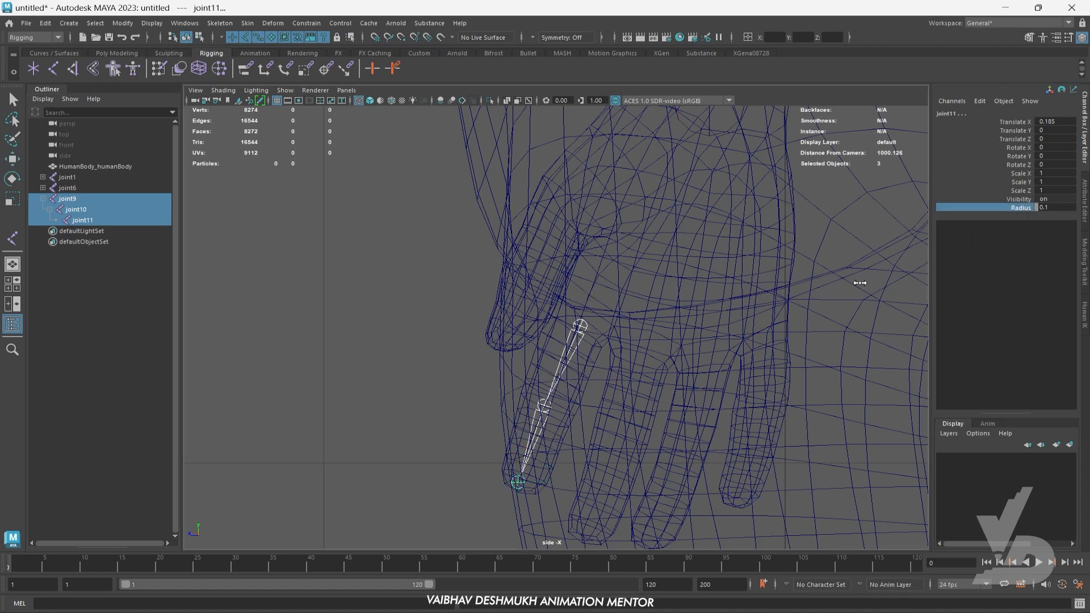
pyautogui.click(1050, 207)
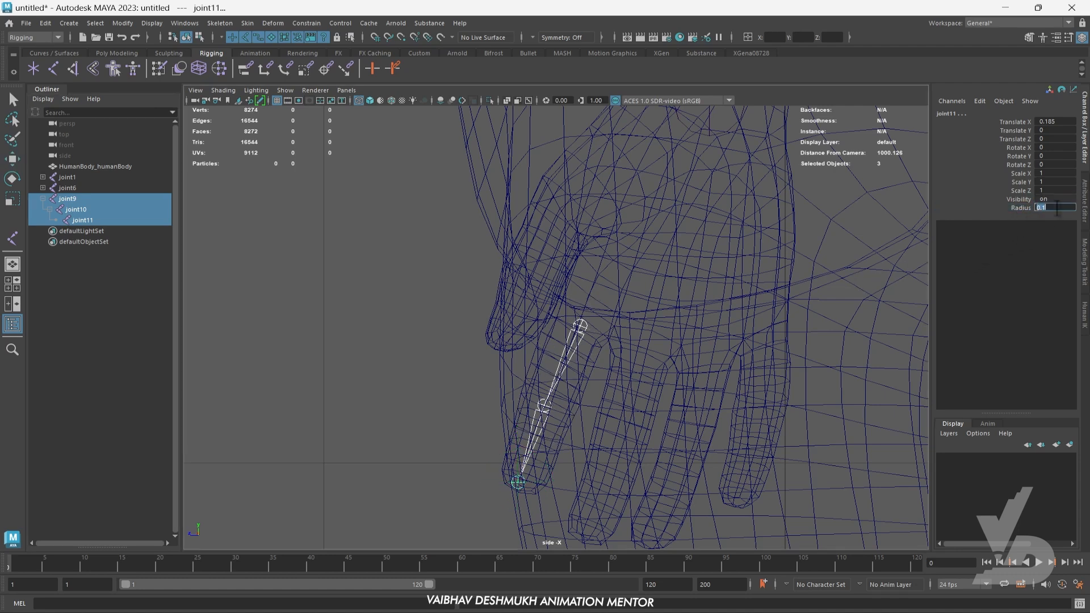
pyautogui.press('Return')
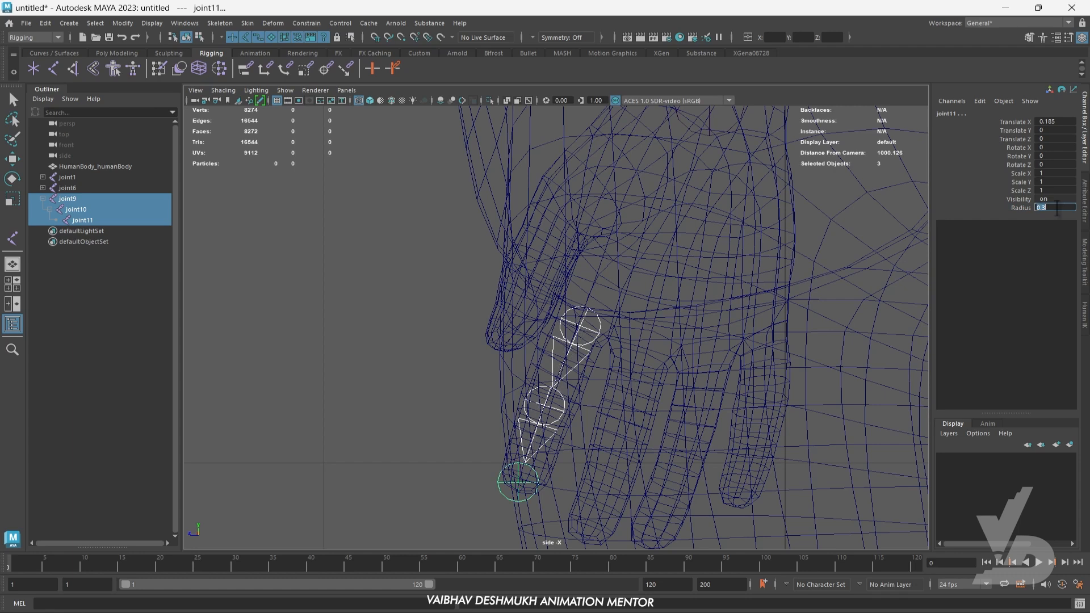
pyautogui.press('Return')
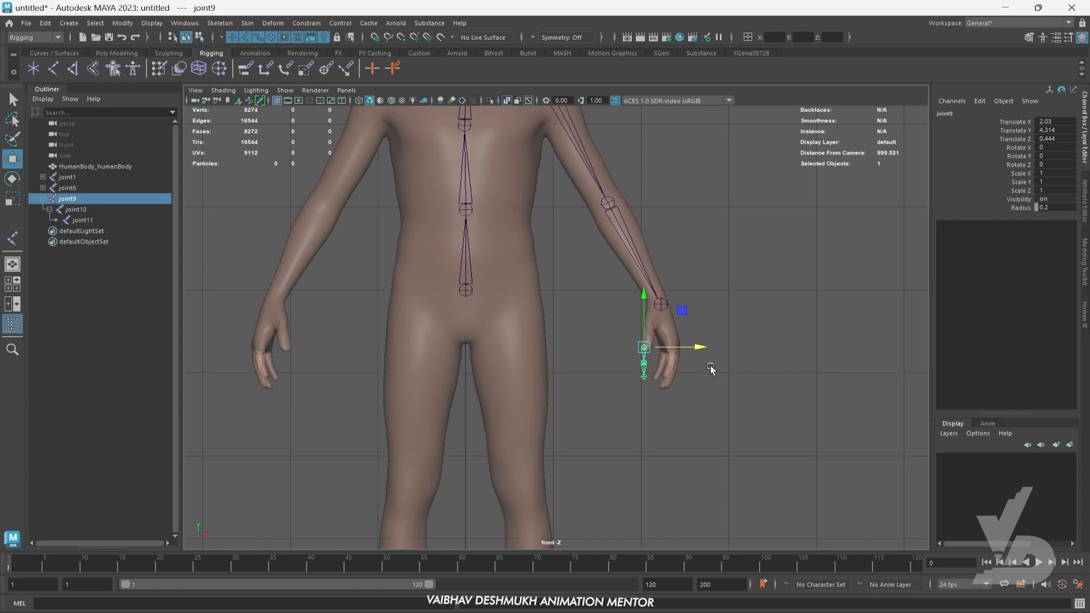
# - In the front view, move the index finger chain sideways into the hand, to Translate X about 2.341
pyautogui.press('w')
pyautogui.press('f')
pyautogui.keyDown('alt'); pyautogui.moveTo(676, 332); pyautogui.dragTo(657, 357, button='middle'); pyautogui.keyUp('alt')
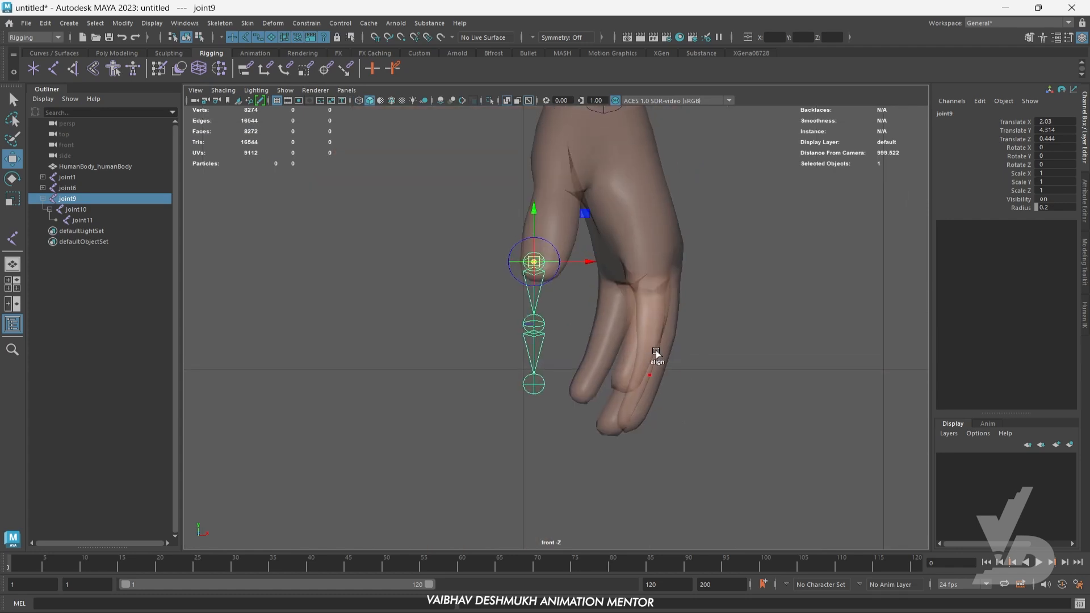
pyautogui.moveTo(591, 260); pyautogui.dragTo(700, 263)
# - Fine-tune the index finger chain's sideways position in the front view, to Translate X about 2.353
pyautogui.press('space')
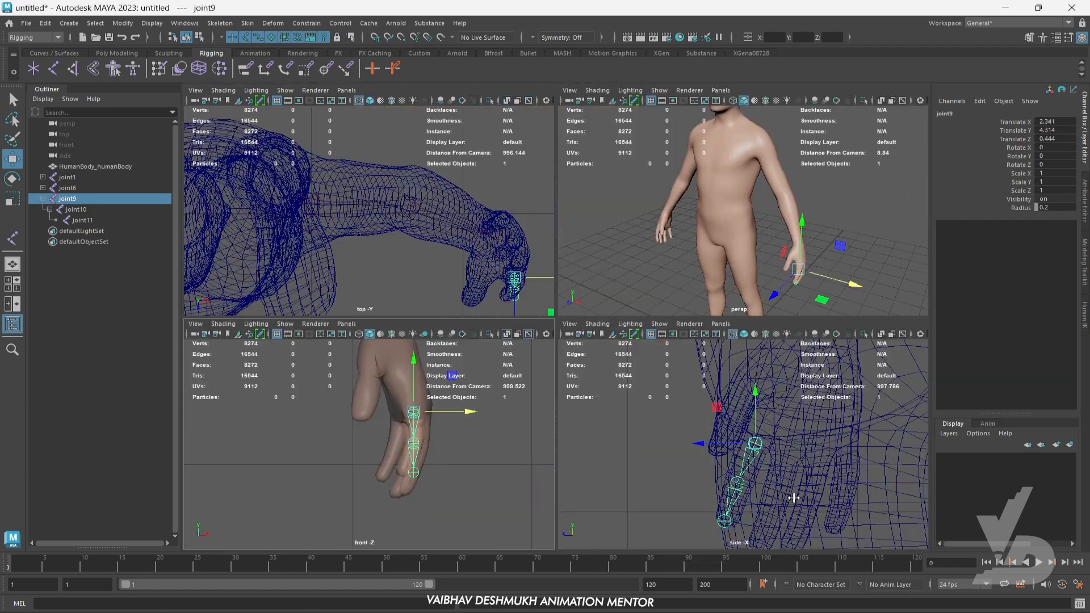
pyautogui.press('space')
pyautogui.scroll(-3, 636, 443)
pyautogui.press('space')
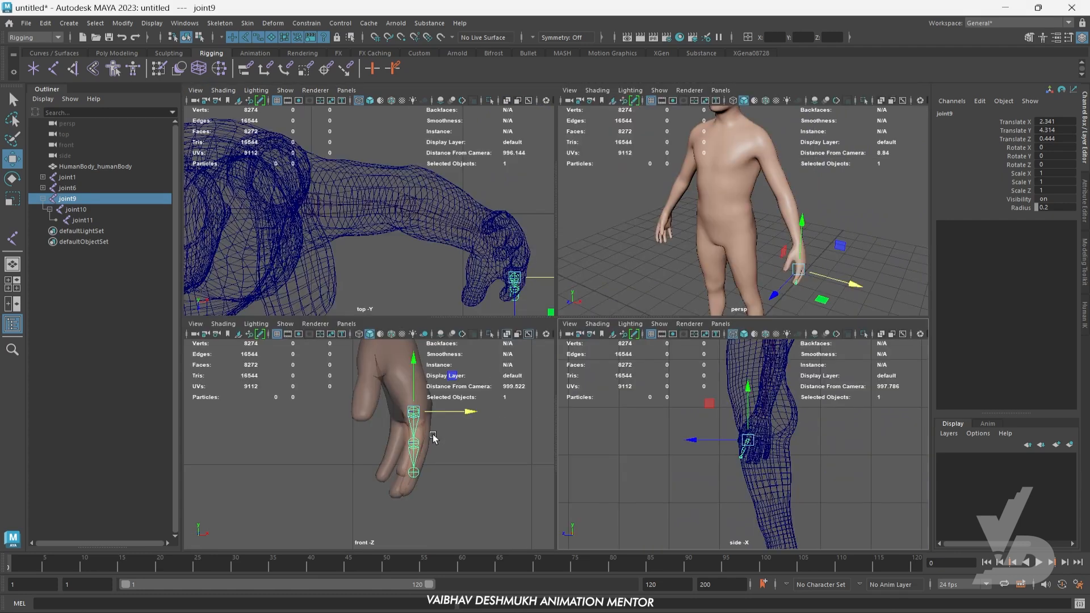
pyautogui.press('space')
pyautogui.scroll(4, 486, 398)
pyautogui.keyDown('alt'); pyautogui.moveTo(760, 362); pyautogui.dragTo(701, 362, button='middle'); pyautogui.keyUp('alt')
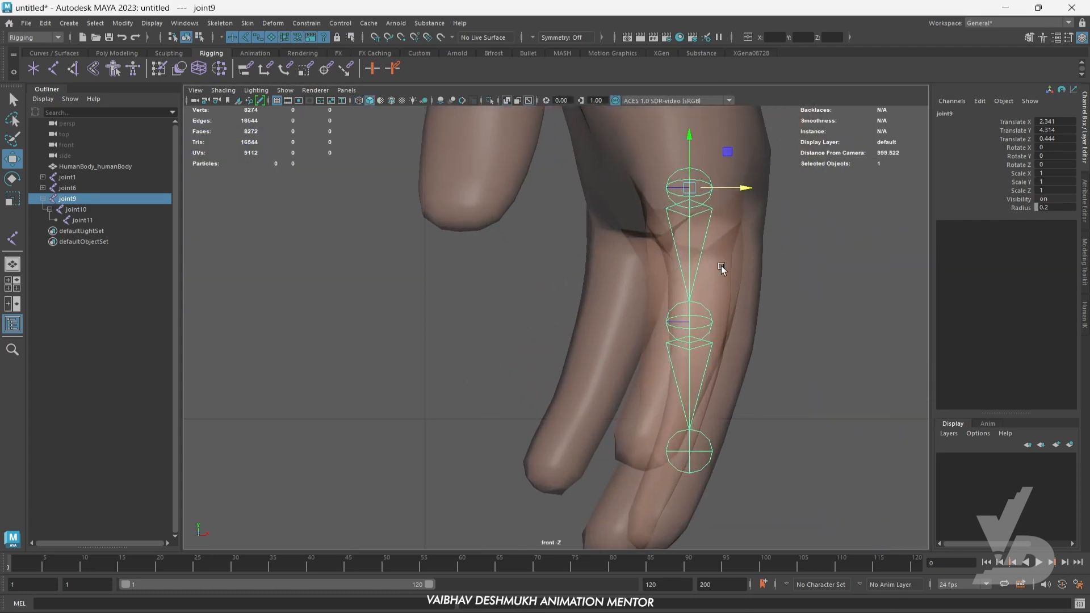
pyautogui.keyDown('alt'); pyautogui.moveTo(720, 266); pyautogui.dragTo(703, 295, button='middle'); pyautogui.keyUp('alt')
pyautogui.moveTo(718, 214); pyautogui.dragTo(728, 215)
pyautogui.keyDown('alt'); pyautogui.moveTo(697, 308); pyautogui.dragTo(709, 268, button='middle'); pyautogui.keyUp('alt')
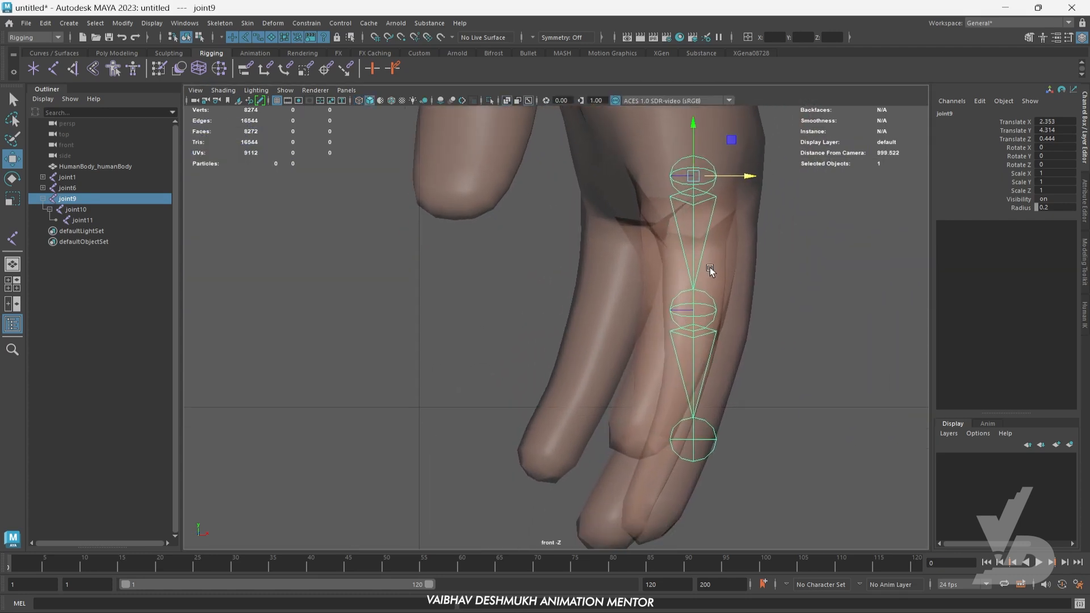
# - Move the index fingertip joint inward in the front view to follow the finger's bend
pyautogui.click(709, 308)
pyautogui.click(716, 432)
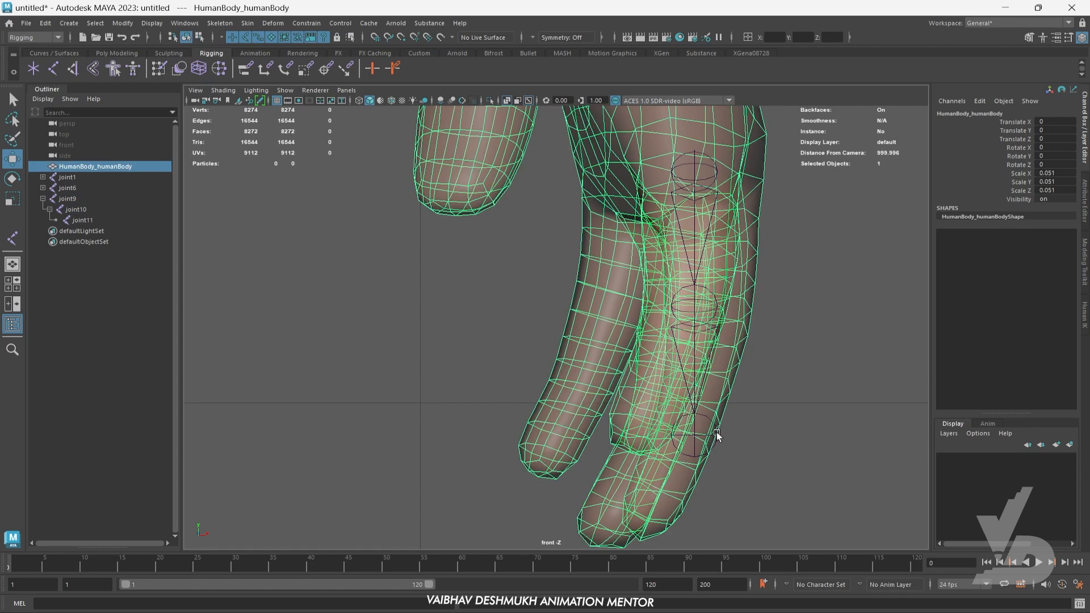
pyautogui.click(715, 434)
pyautogui.moveTo(715, 434); pyautogui.dragTo(672, 424)
# - Duplicate the index finger chain onto the middle finger, at Translate Y about 4.252, Translate Z about 0.305 and Rotate Z about -6.208
pyautogui.press('space')
pyautogui.press('space')
pyautogui.scroll(7, 580, 384)
pyautogui.click(603, 301)
pyautogui.keyDown('alt'); pyautogui.moveTo(622, 351); pyautogui.dragTo(622, 329, button='middle'); pyautogui.keyUp('alt')
pyautogui.keyDown('shift'); pyautogui.moveTo(571, 279); pyautogui.dragTo(681, 314); pyautogui.keyUp('shift')
pyautogui.scroll(2, 664, 343)
pyautogui.press('e')
pyautogui.moveTo(740, 291); pyautogui.dragTo(687, 305)
pyautogui.press('w')
pyautogui.keyDown('alt'); pyautogui.moveTo(737, 374); pyautogui.dragTo(674, 343, button='middle'); pyautogui.keyUp('alt')
# - Duplicate the middle finger chain onto the ring finger and adjust the copy's joints to fit inside the mesh
pyautogui.keyDown('shift'); pyautogui.moveTo(603, 276); pyautogui.dragTo(680, 289); pyautogui.keyUp('shift')
pyautogui.scroll(1, 678, 295)
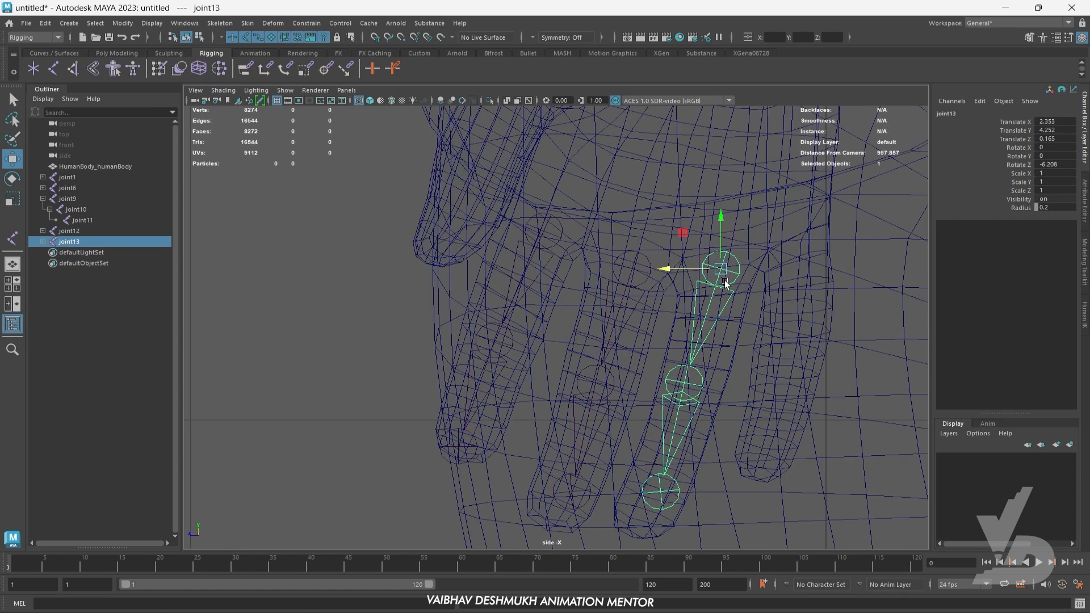
pyautogui.click(658, 492)
pyautogui.click(696, 379)
pyautogui.moveTo(680, 388); pyautogui.dragTo(687, 392)
pyautogui.keyDown('alt'); pyautogui.moveTo(731, 267); pyautogui.dragTo(696, 327, button='middle'); pyautogui.keyUp('alt')
pyautogui.click(697, 325)
pyautogui.keyDown('alt'); pyautogui.moveTo(683, 378); pyautogui.dragTo(659, 363, button='middle'); pyautogui.keyUp('alt')
# - Duplicate the chain onto the little finger, fit its middle and tip joints, and place another copy inside the thumb
pyautogui.keyDown('shift'); pyautogui.moveTo(607, 322); pyautogui.dragTo(698, 324); pyautogui.keyUp('shift')
pyautogui.keyDown('alt'); pyautogui.moveTo(742, 426); pyautogui.dragTo(747, 391, button='middle'); pyautogui.keyUp('alt')
pyautogui.moveTo(754, 285); pyautogui.dragTo(751, 265)
pyautogui.click(727, 392)
pyautogui.moveTo(722, 380); pyautogui.dragTo(738, 373)
pyautogui.click(704, 502)
pyautogui.moveTo(702, 496); pyautogui.dragTo(713, 466)
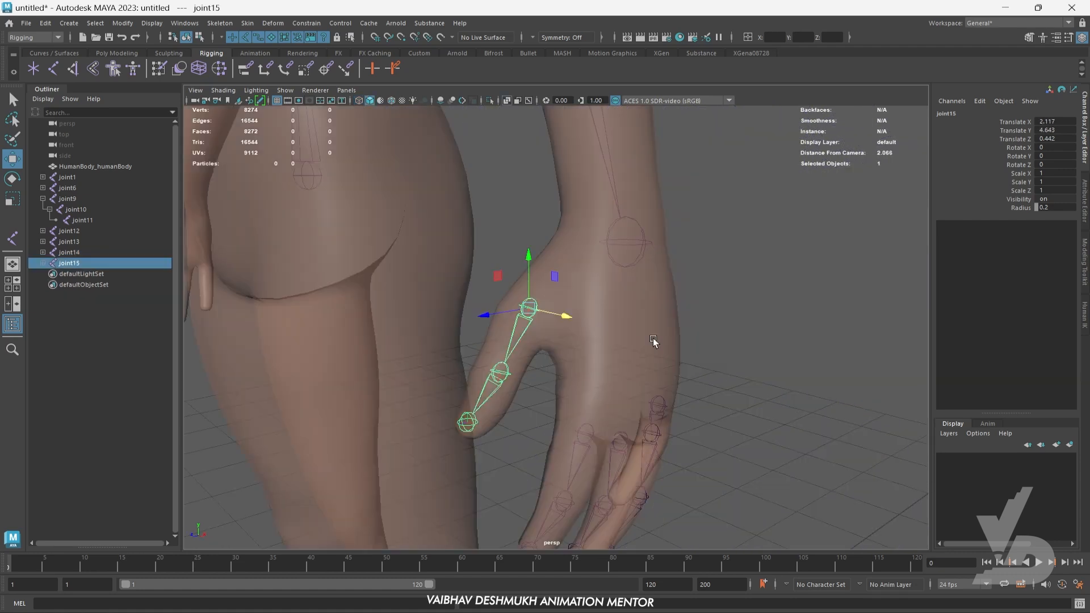
pyautogui.moveTo(652, 338)
pyautogui.keyDown('alt'); pyautogui.mouseDown()
pyautogui.moveTo(649, 383)
pyautogui.moveTo(673, 350)
pyautogui.moveTo(709, 424)
pyautogui.mouseUp(); pyautogui.keyUp('alt')
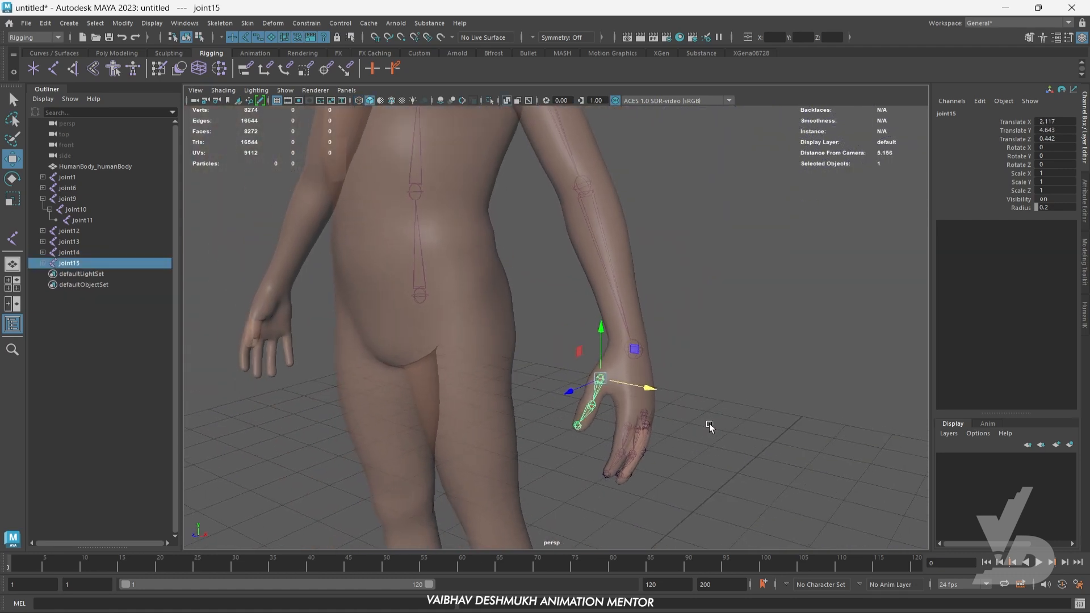
# - Hide the human body mesh so only the joints remain visible around the left hand
pyautogui.click(471, 258)
pyautogui.scroll(-3, 547, 314)
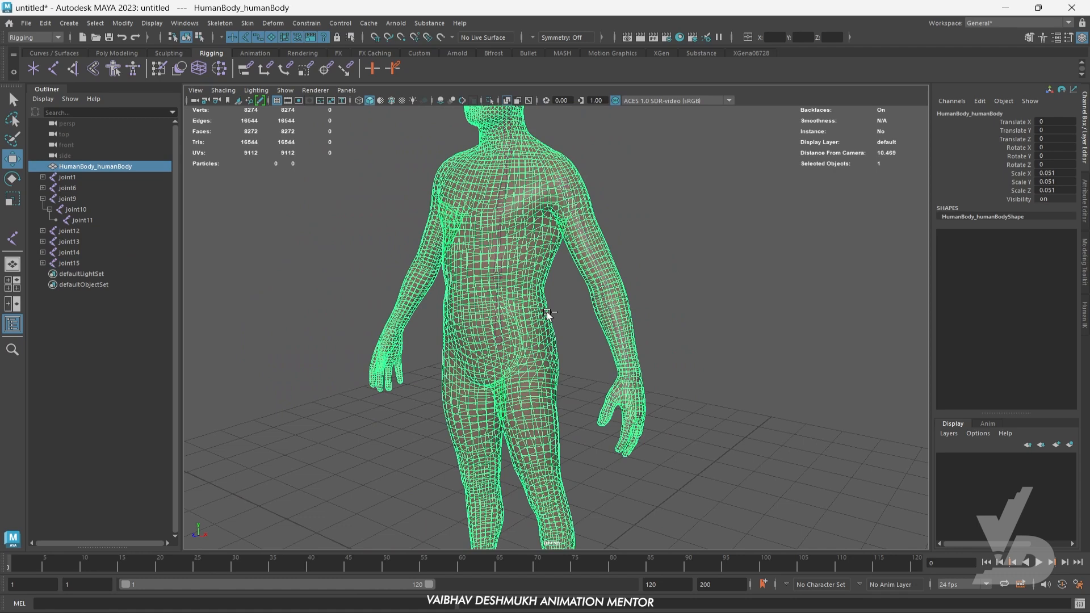
pyautogui.hotkey('ctrl', 'h')
pyautogui.keyDown('alt'); pyautogui.moveTo(547, 314); pyautogui.dragTo(598, 388); pyautogui.keyUp('alt')
pyautogui.scroll(2, 554, 387)
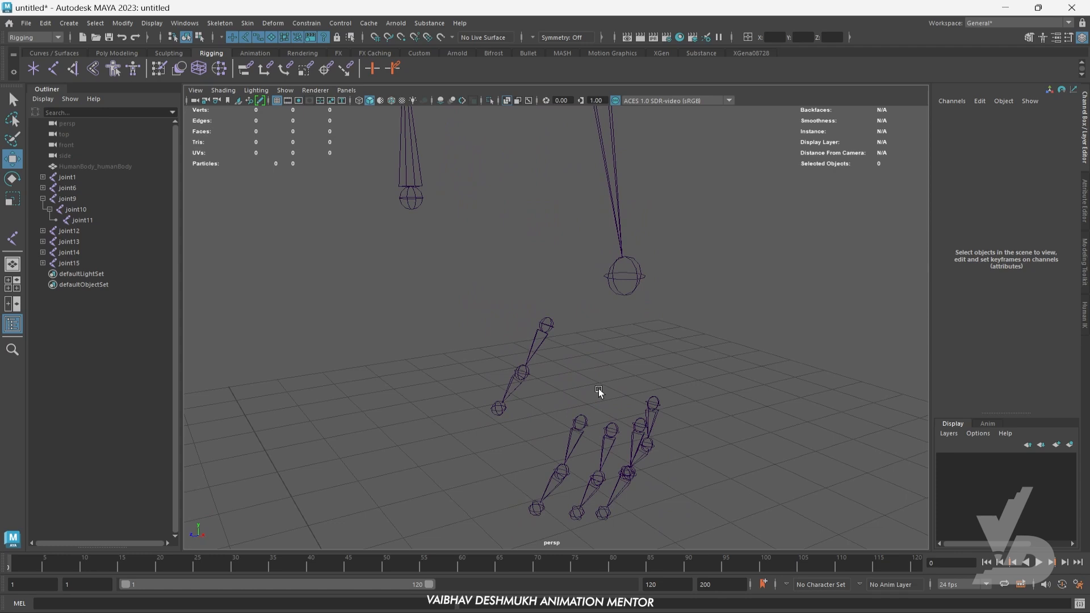
# - Parent the base joints of the index and middle finger chains to the left wrist joint
pyautogui.click(582, 427)
pyautogui.keyDown('shift'); pyautogui.click(637, 276); pyautogui.keyUp('shift')
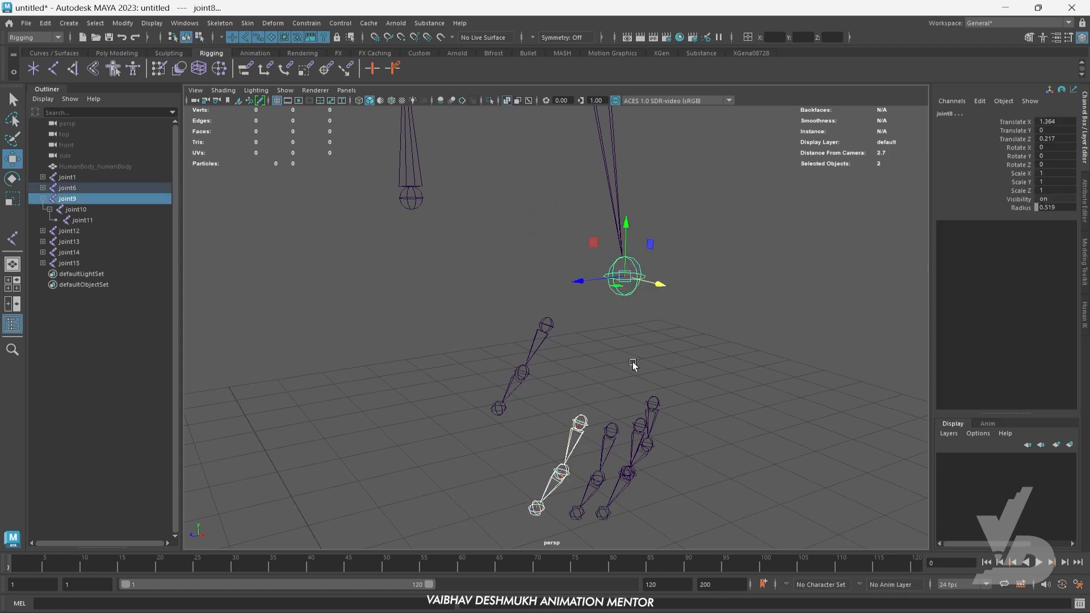
pyautogui.press('p')
pyautogui.click(657, 348)
pyautogui.click(611, 429)
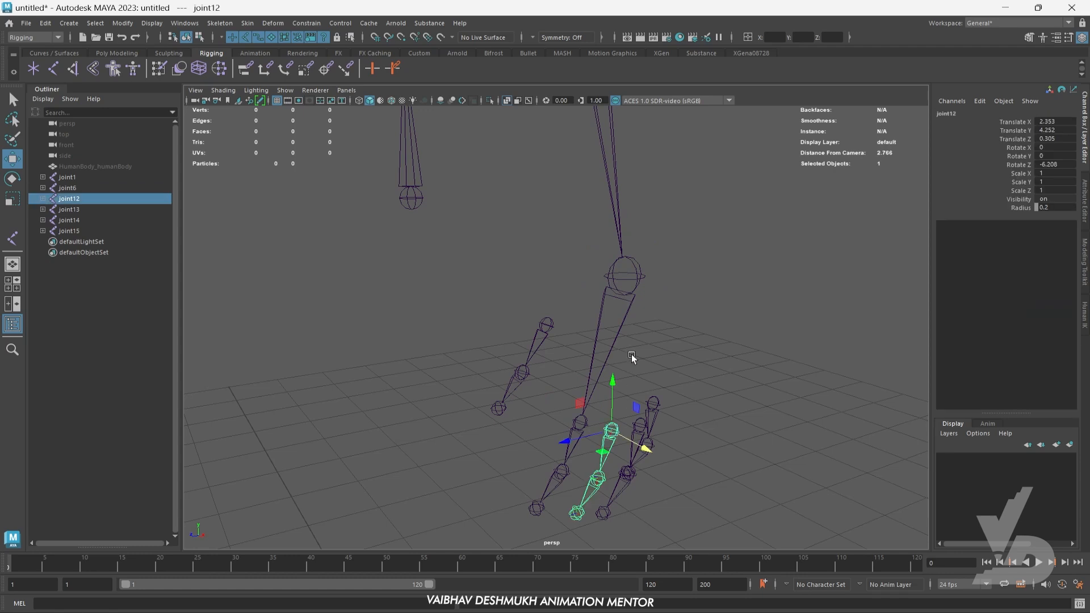
pyautogui.keyDown('shift'); pyautogui.click(639, 275); pyautogui.keyUp('shift')
pyautogui.press('p')
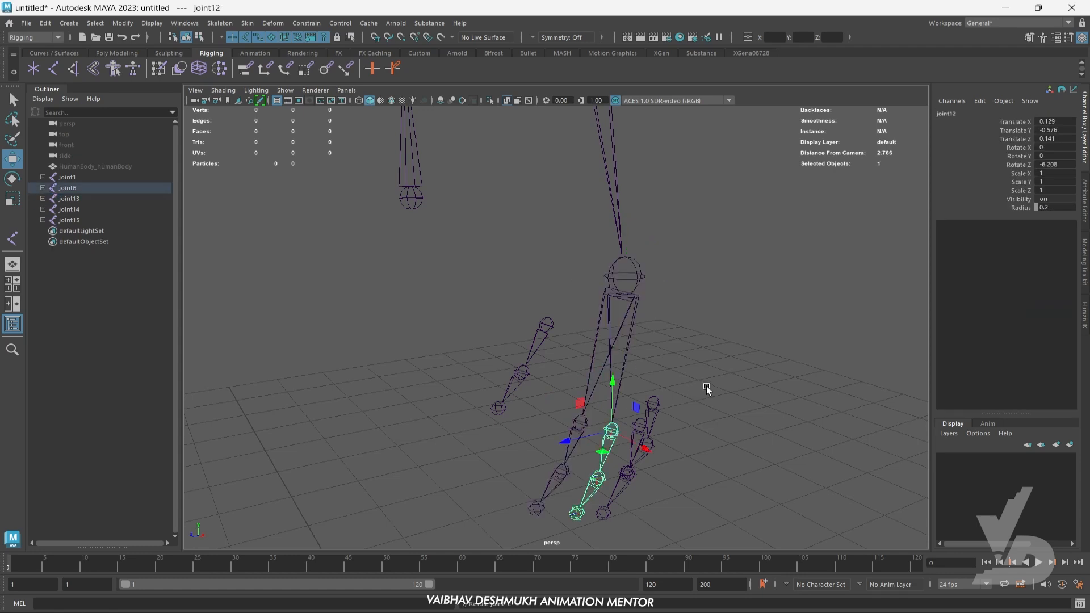
# - Parent the base joints of the ring and little finger chains to the left wrist joint
pyautogui.keyDown('alt'); pyautogui.moveTo(706, 386); pyautogui.dragTo(669, 387); pyautogui.keyUp('alt')
pyautogui.click(570, 434)
pyautogui.keyDown('shift'); pyautogui.click(588, 280); pyautogui.keyUp('shift')
pyautogui.press('p')
pyautogui.keyDown('alt'); pyautogui.moveTo(677, 387); pyautogui.dragTo(572, 428); pyautogui.keyUp('alt')
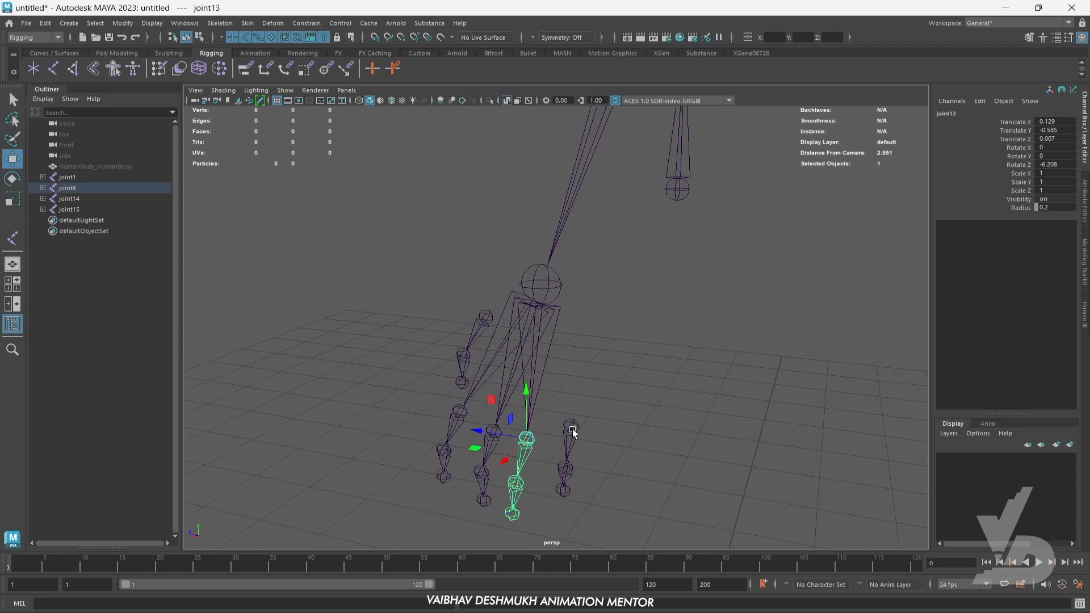
pyautogui.click(571, 425)
pyautogui.keyDown('shift'); pyautogui.click(547, 278); pyautogui.keyUp('shift')
pyautogui.press('p')
# - Parent the thumb chain's base joint to the left wrist joint and clear the selection
pyautogui.keyDown('alt'); pyautogui.moveTo(547, 285); pyautogui.dragTo(543, 349); pyautogui.keyUp('alt')
pyautogui.click(536, 331)
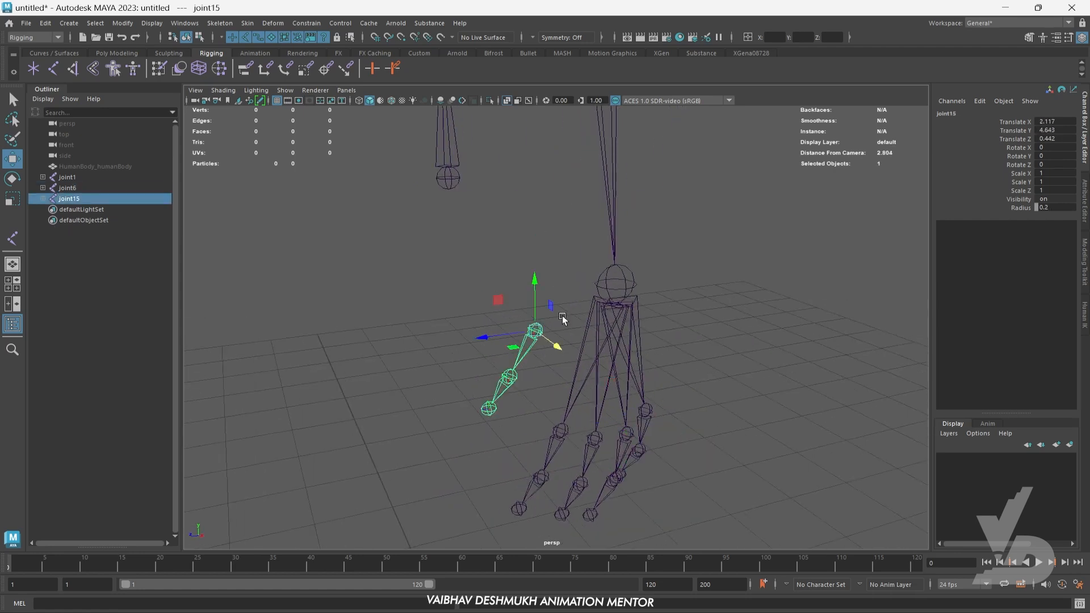
pyautogui.press('capslock')
pyautogui.keyDown('shift'); pyautogui.click(599, 286); pyautogui.keyUp('shift')
pyautogui.press('p')
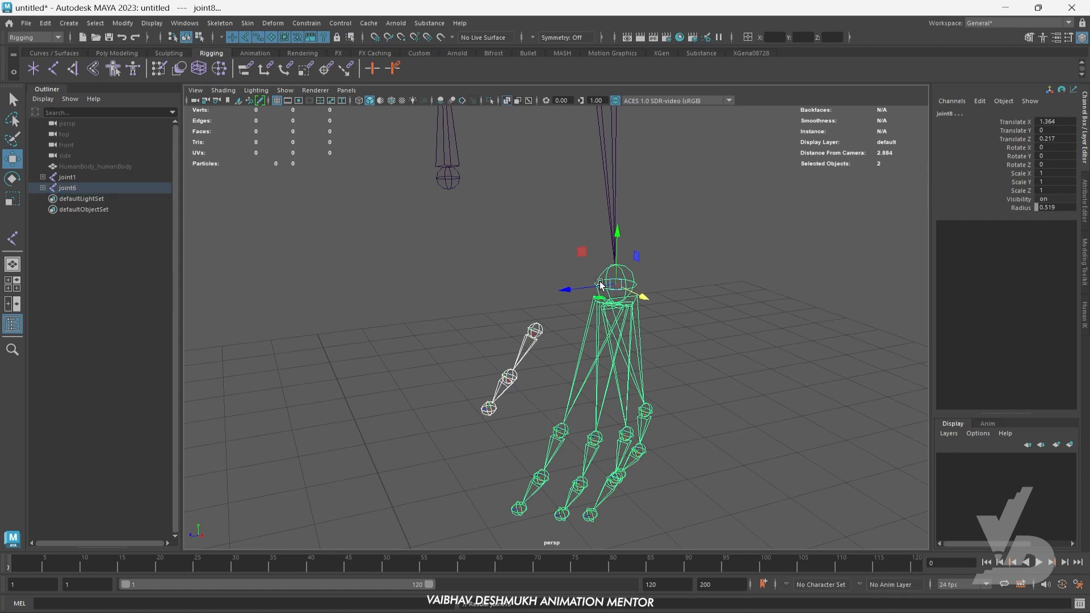
pyautogui.click(676, 335)
# - Check the complete arm and spine joints in the front view and unhide the human body mesh
pyautogui.scroll(-4, 676, 335)
pyautogui.keyDown('alt'); pyautogui.moveTo(676, 335); pyautogui.dragTo(640, 343); pyautogui.keyUp('alt')
pyautogui.moveTo(656, 322); pyautogui.dragTo(658, 353)
pyautogui.press('space')
pyautogui.press('space')
pyautogui.scroll(-5, 547, 335)
pyautogui.scroll(1, 568, 363)
pyautogui.scroll(2, 568, 364)
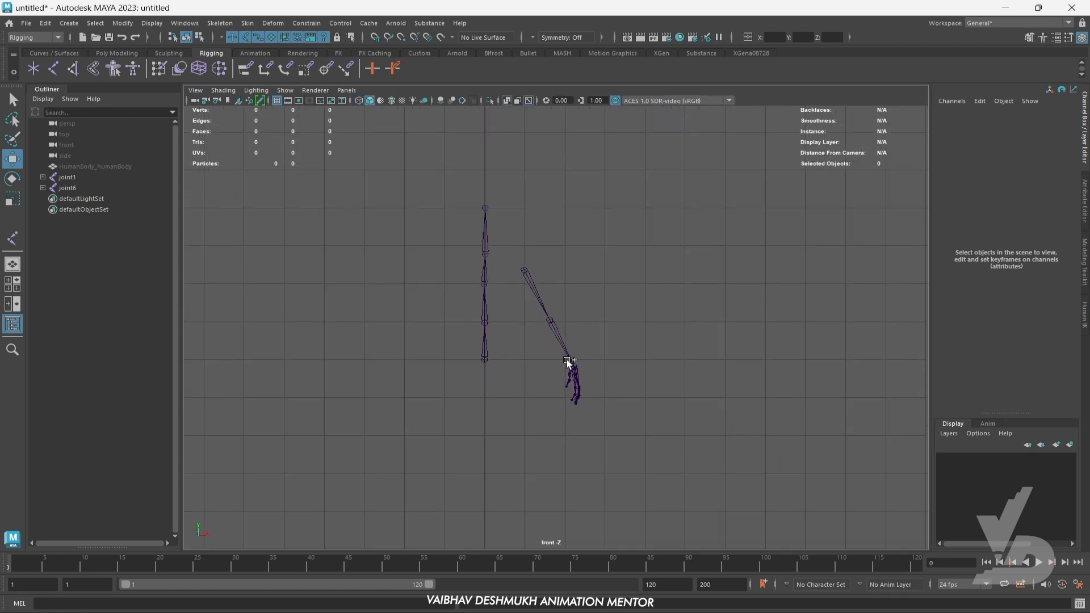
pyautogui.hotkey('ctrl', 'shift', 'h')
# - Parent the left shoulder joint to the chest joint of the spine chain
pyautogui.scroll(3, 567, 361)
pyautogui.keyDown('alt'); pyautogui.moveTo(521, 317); pyautogui.dragTo(628, 337, button='middle'); pyautogui.keyUp('alt')
pyautogui.scroll(2, 557, 321)
pyautogui.keyDown('alt'); pyautogui.moveTo(557, 323); pyautogui.dragTo(648, 301, button='middle'); pyautogui.keyUp('alt')
pyautogui.scroll(3, 710, 220)
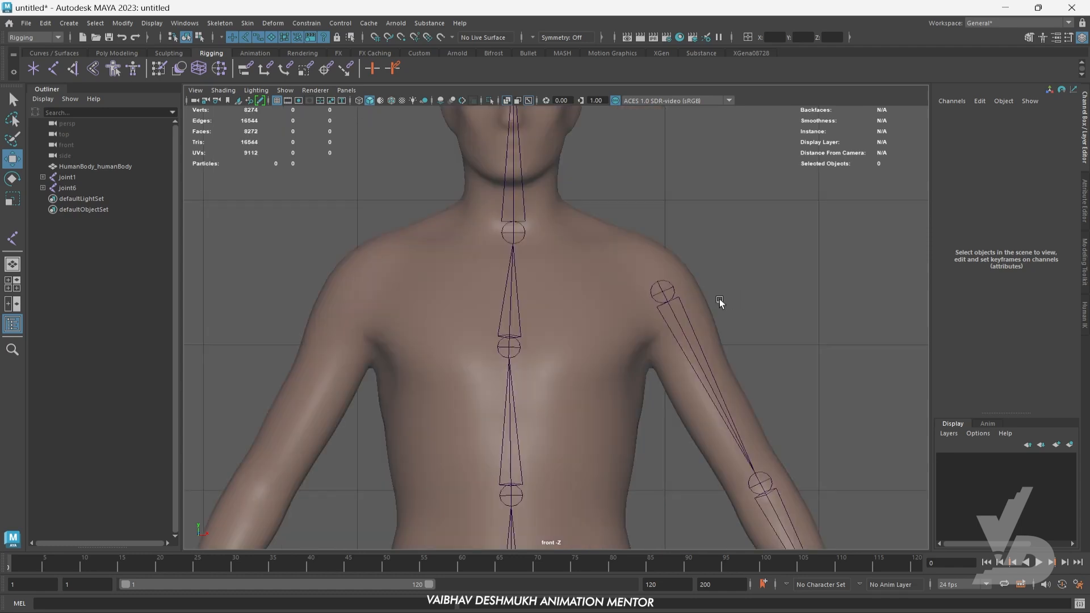
pyautogui.click(664, 291)
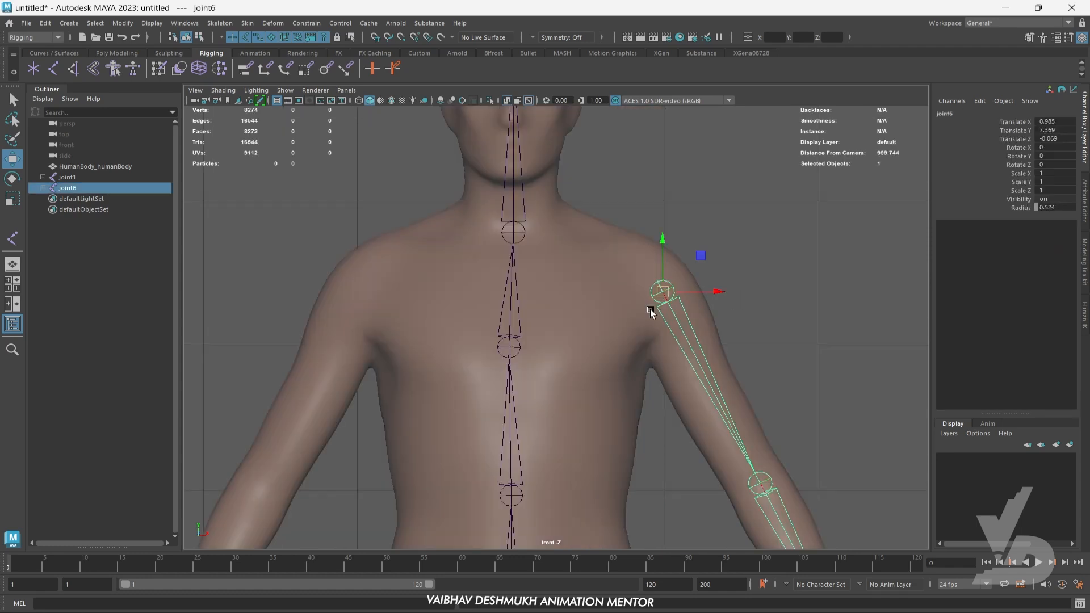
pyautogui.keyDown('shift'); pyautogui.click(509, 347); pyautogui.keyUp('shift')
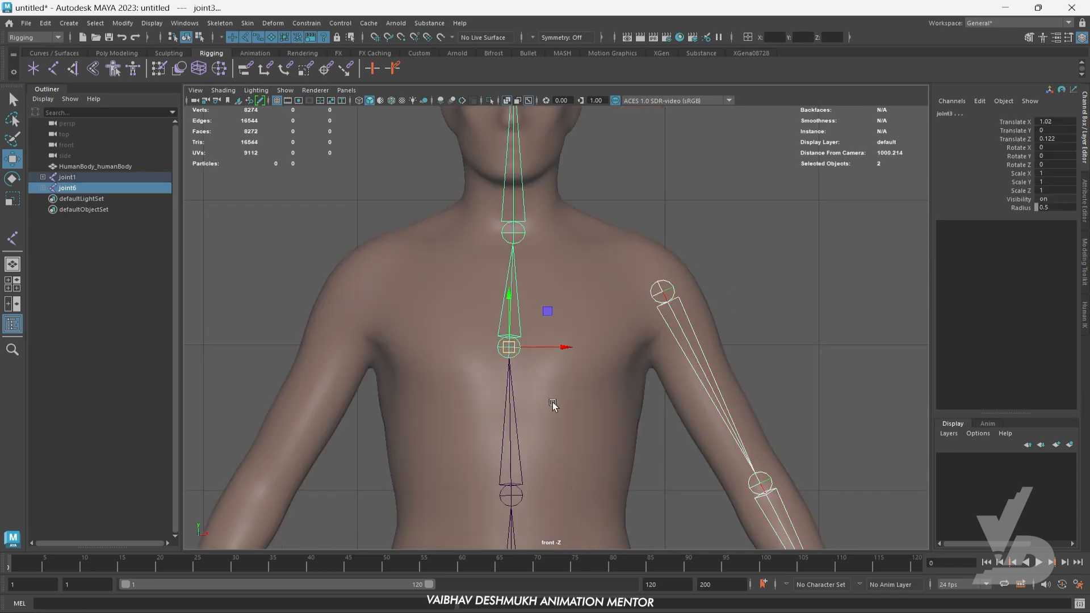
pyautogui.press('p')
pyautogui.keyDown('alt'); pyautogui.moveTo(638, 352); pyautogui.dragTo(674, 325, button='middle'); pyautogui.keyUp('alt')
pyautogui.click(796, 287)
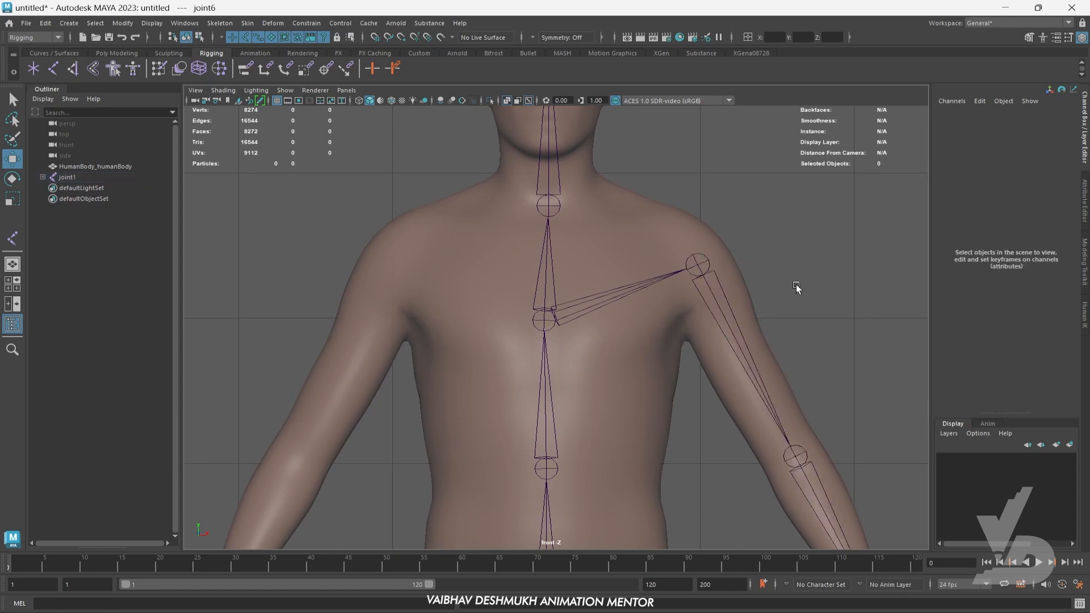
# - Mirror the left arm joint chain from its shoulder joint to the other side of the body
pyautogui.click(701, 269)
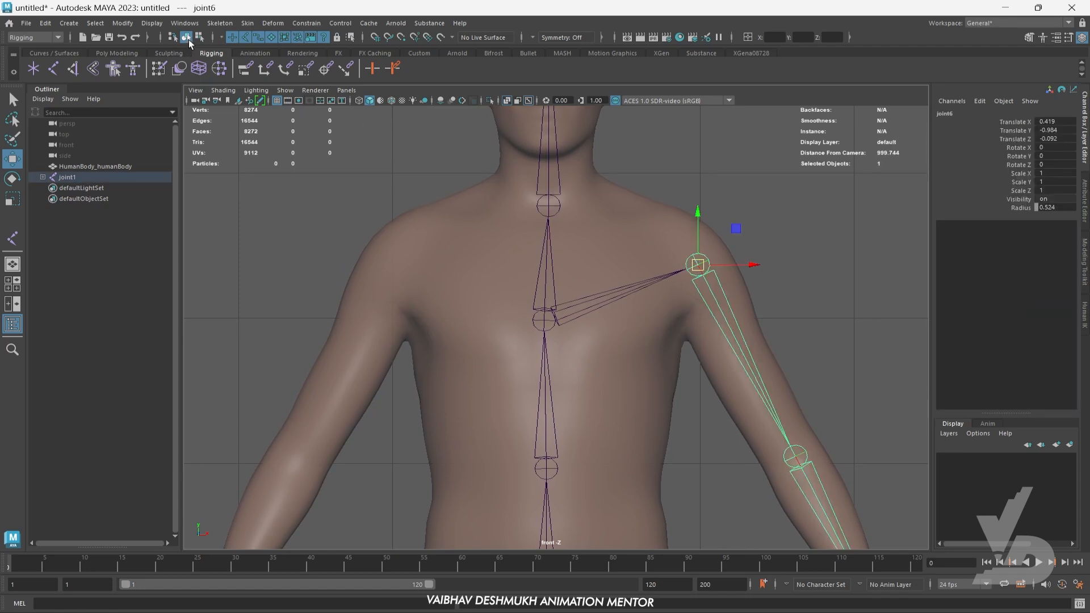
pyautogui.click(220, 23)
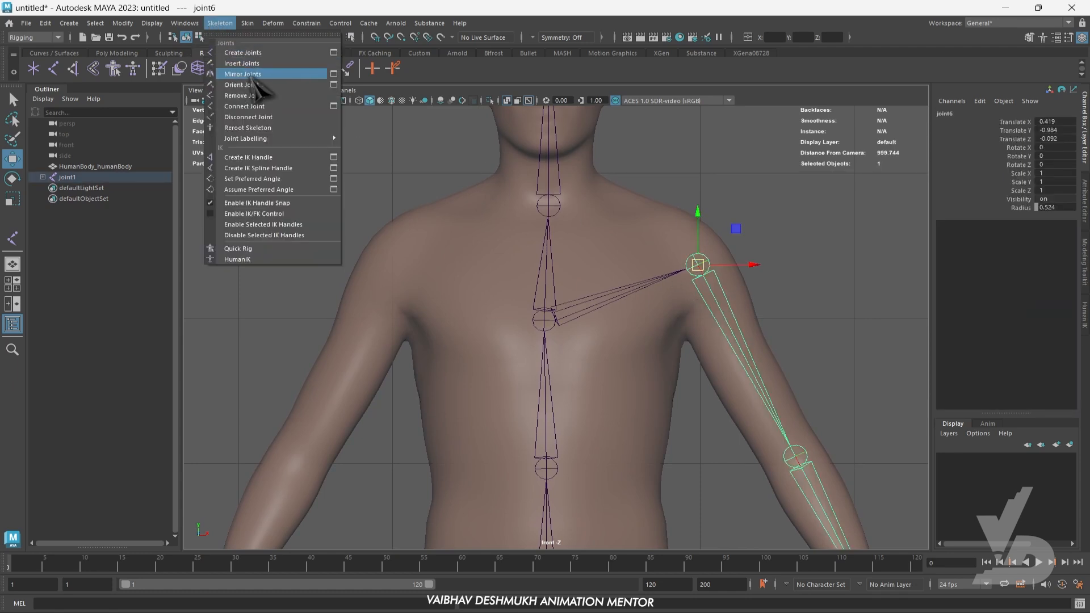
pyautogui.click(254, 74)
pyautogui.keyDown('alt'); pyautogui.moveTo(531, 329); pyautogui.dragTo(562, 282, button='middle'); pyautogui.keyUp('alt')
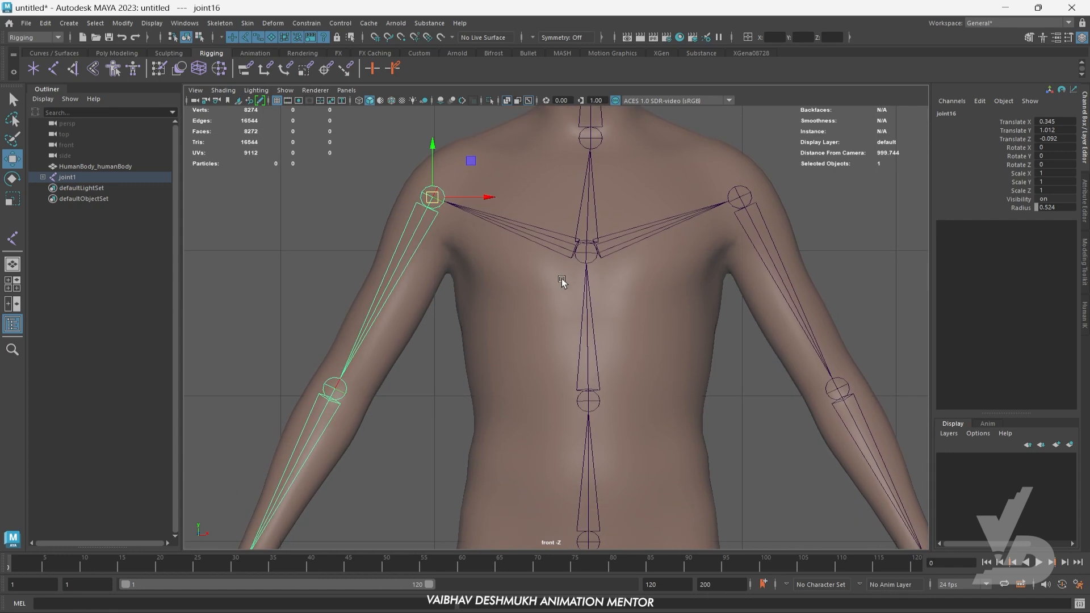
# - Apply Orient Joint to the mirrored arm chain, starting from its shoulder joint
pyautogui.scroll(-5, 562, 284)
pyautogui.scroll(5, 494, 267)
pyautogui.keyDown('alt'); pyautogui.moveTo(511, 228); pyautogui.dragTo(542, 309, button='middle'); pyautogui.keyUp('alt')
pyautogui.scroll(3, 398, 264)
pyautogui.scroll(3, 393, 260)
pyautogui.keyDown('alt'); pyautogui.moveTo(394, 260); pyautogui.dragTo(493, 324, button='middle'); pyautogui.keyUp('alt')
pyautogui.click(339, 261)
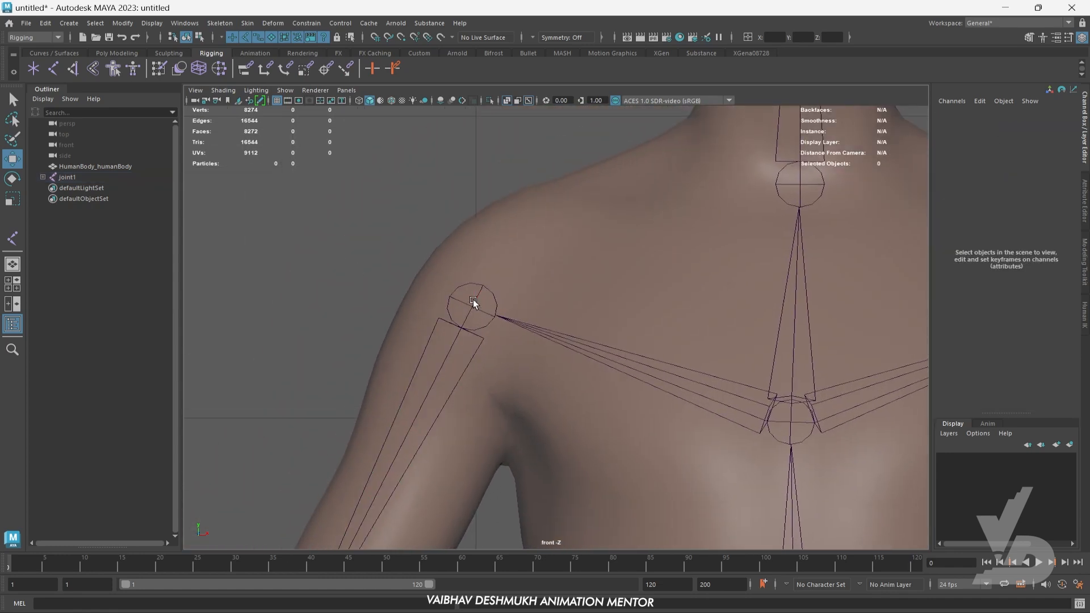
pyautogui.click(474, 306)
pyautogui.click(217, 25)
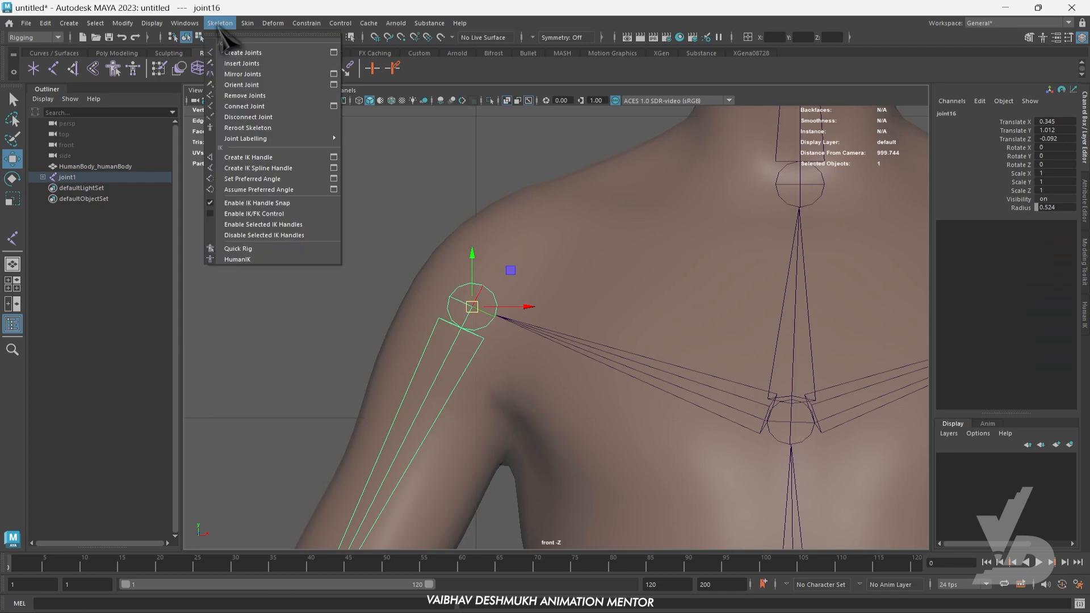
pyautogui.click(254, 85)
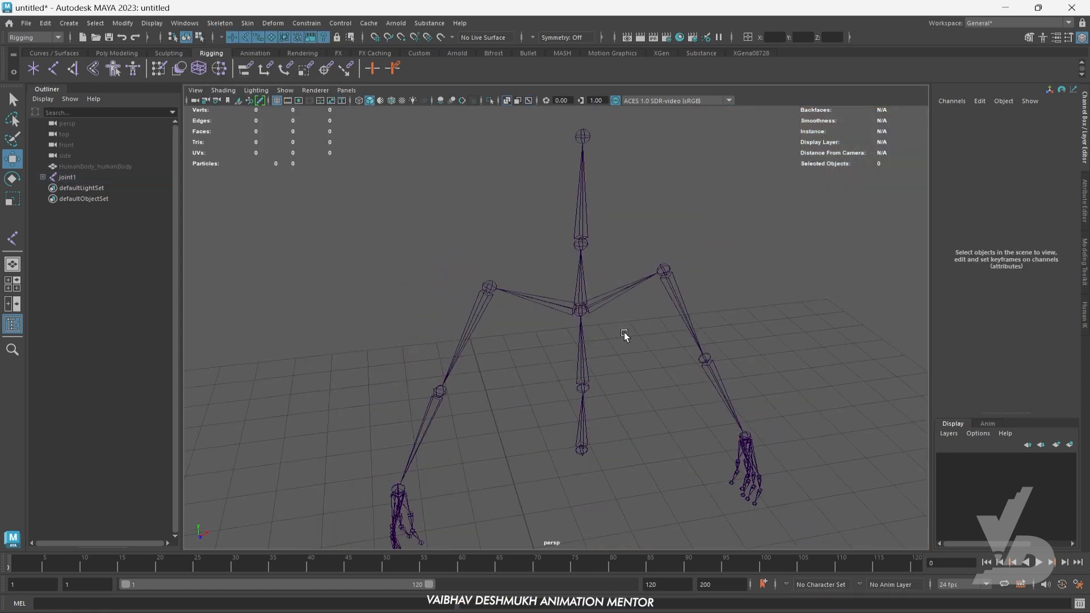
# - Check both arm chains and the spine in the front view and show the human body mesh again
pyautogui.keyDown('alt'); pyautogui.moveTo(641, 187); pyautogui.dragTo(650, 357); pyautogui.keyUp('alt')
pyautogui.press('space')
pyautogui.press('space')
pyautogui.scroll(-8, 404, 437)
pyautogui.keyDown('alt'); pyautogui.moveTo(557, 442); pyautogui.dragTo(521, 411, button='middle'); pyautogui.keyUp('alt')
pyautogui.scroll(2, 519, 380)
pyautogui.scroll(3, 520, 366)
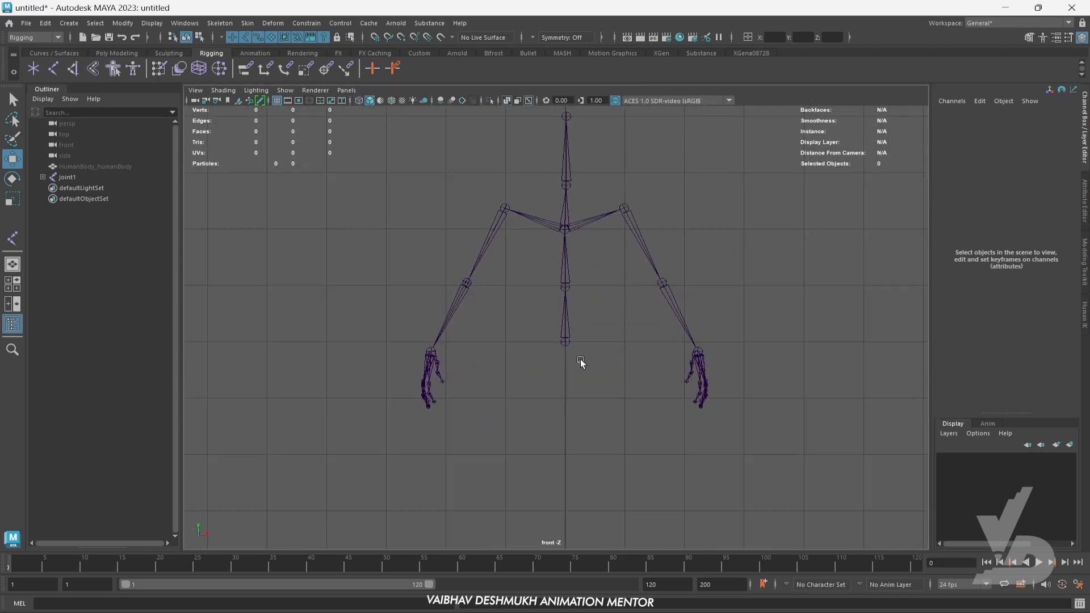
pyautogui.hotkey('ctrl', 'shift', 'h')
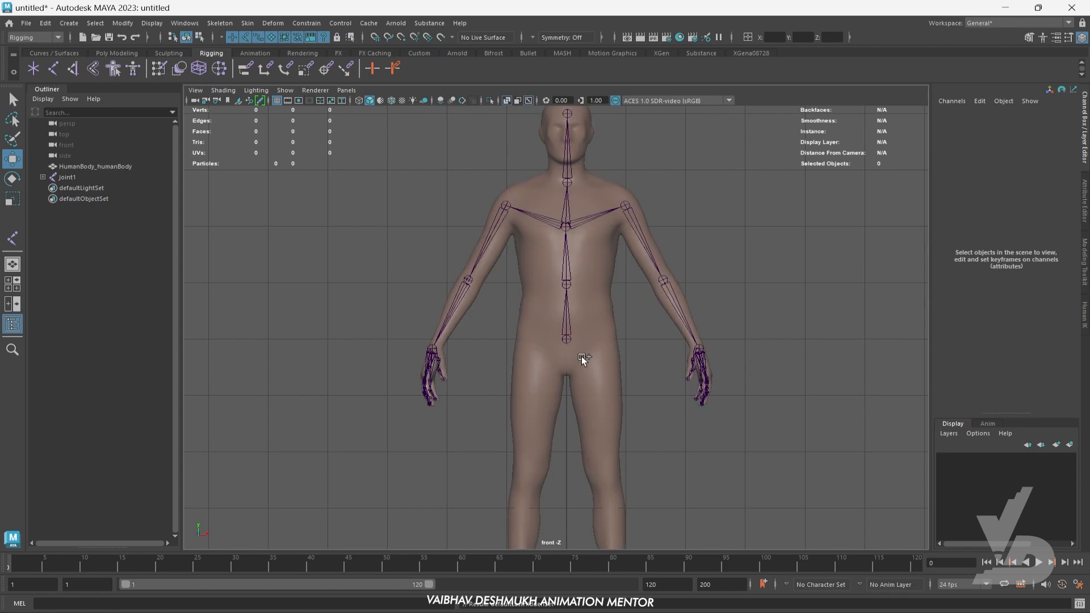
# - Create a left leg joint chain in the front view with joints at the hip, knee, ankle and foot
pyautogui.scroll(2, 581, 392)
pyautogui.keyDown('alt'); pyautogui.moveTo(581, 397); pyautogui.dragTo(587, 305, button='middle'); pyautogui.keyUp('alt')
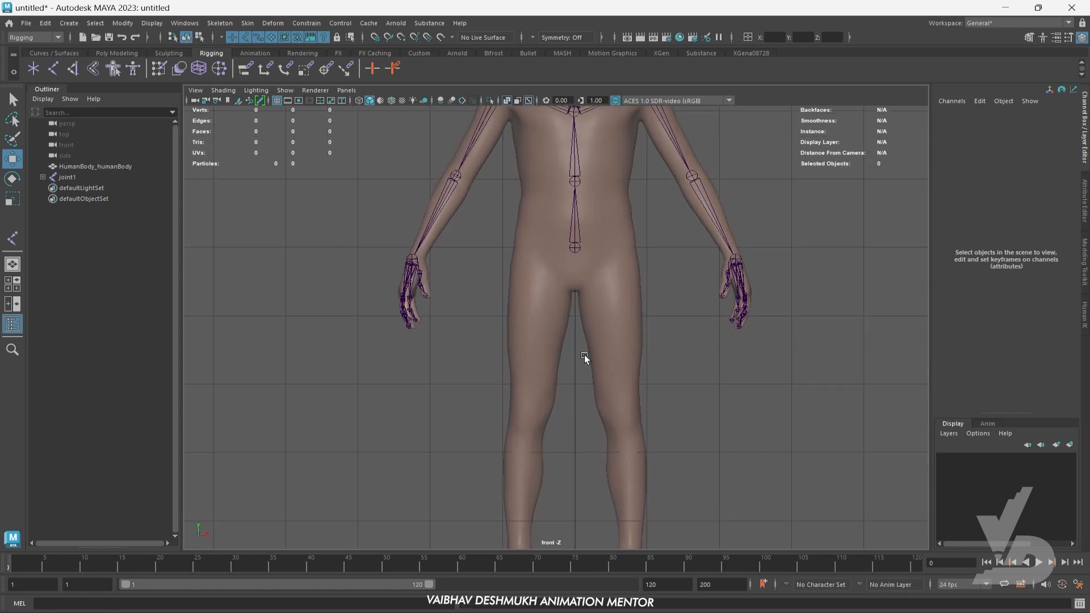
pyautogui.keyDown('alt'); pyautogui.moveTo(584, 355); pyautogui.dragTo(565, 329, button='middle'); pyautogui.keyUp('alt')
pyautogui.click(53, 67)
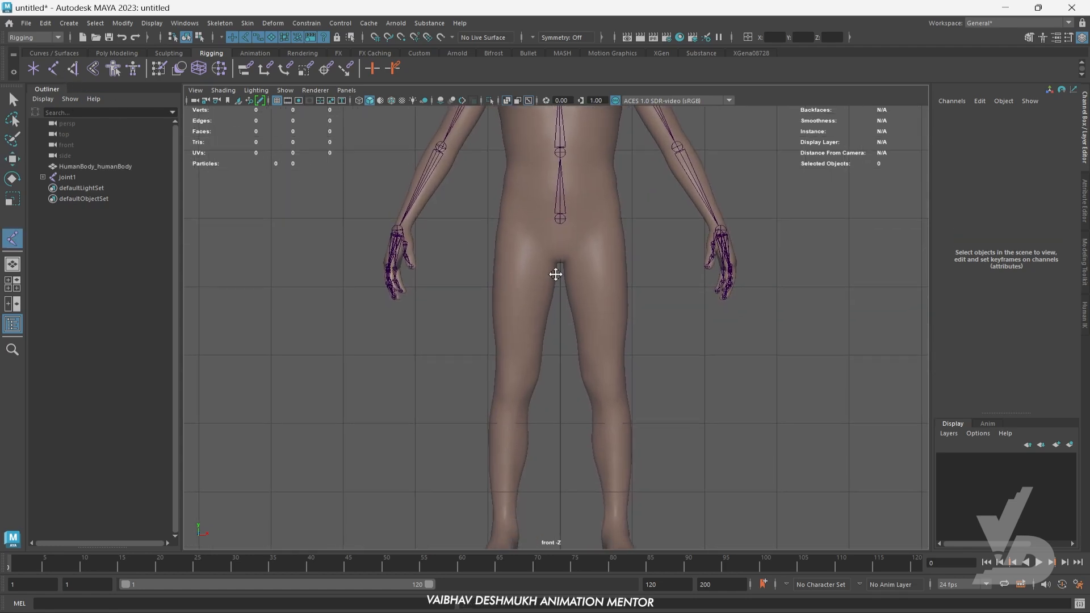
pyautogui.keyDown('alt'); pyautogui.moveTo(605, 247); pyautogui.dragTo(625, 224, button='middle'); pyautogui.keyUp('alt')
pyautogui.click(604, 214)
pyautogui.click(622, 367)
pyautogui.keyDown('alt'); pyautogui.moveTo(622, 368); pyautogui.dragTo(628, 313, button='middle'); pyautogui.keyUp('alt')
pyautogui.click(640, 464)
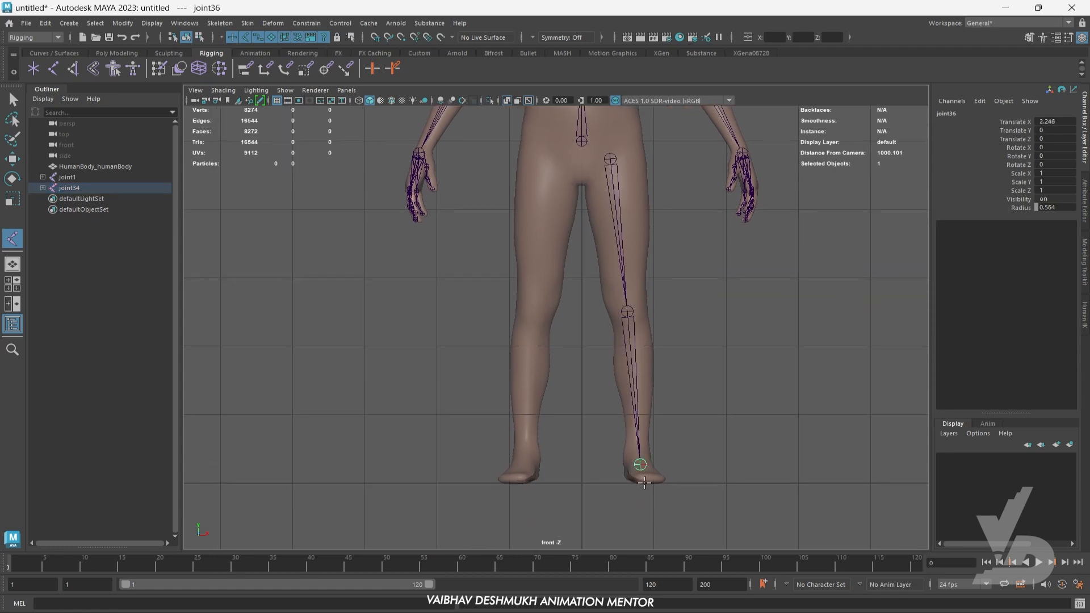
pyautogui.press('Return')
# - In the side view, move the left hip joint forward to a Translate Z of about 0.15
pyautogui.press('w')
pyautogui.press('space')
pyautogui.press('space')
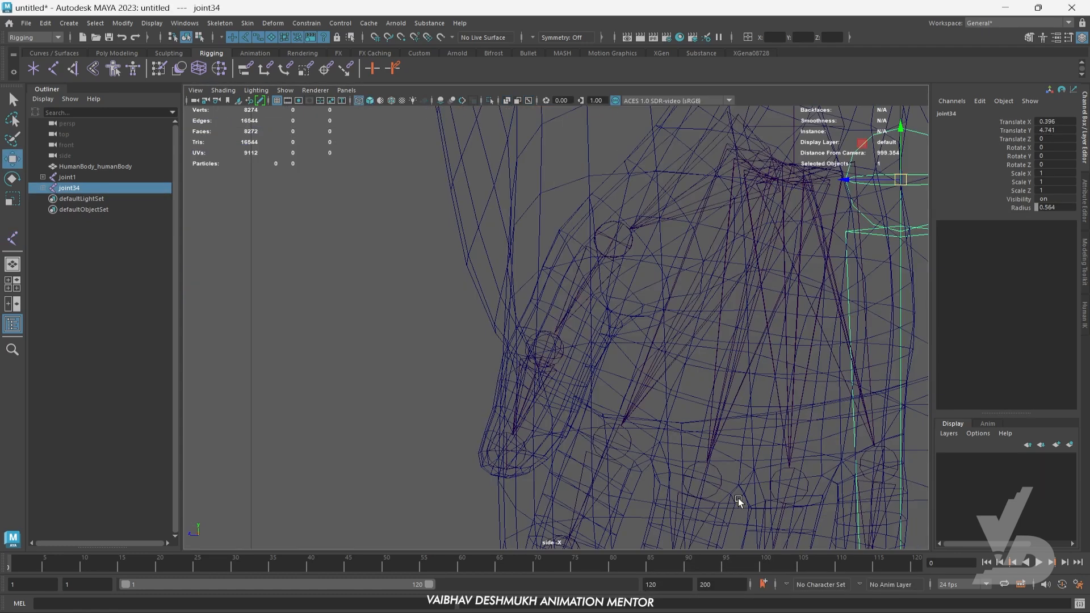
pyautogui.press('f')
pyautogui.scroll(-6, 554, 365)
pyautogui.scroll(6, 555, 365)
pyautogui.keyDown('alt'); pyautogui.moveTo(570, 352); pyautogui.dragTo(614, 404, button='middle'); pyautogui.keyUp('alt')
pyautogui.keyDown('alt'); pyautogui.moveTo(619, 249); pyautogui.dragTo(620, 304, button='middle'); pyautogui.keyUp('alt')
pyautogui.moveTo(559, 201); pyautogui.dragTo(545, 201)
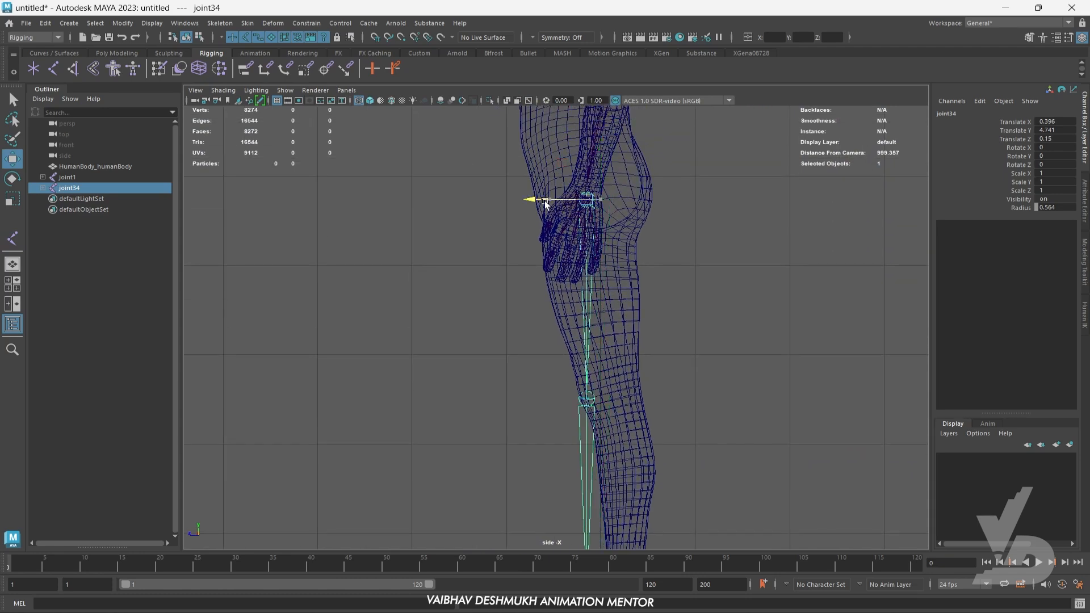
# - Move the left knee joint back inside the leg, to a Translate Z of about -0.265
pyautogui.keyDown('alt'); pyautogui.moveTo(618, 365); pyautogui.dragTo(626, 328, button='middle'); pyautogui.keyUp('alt')
pyautogui.click(601, 371)
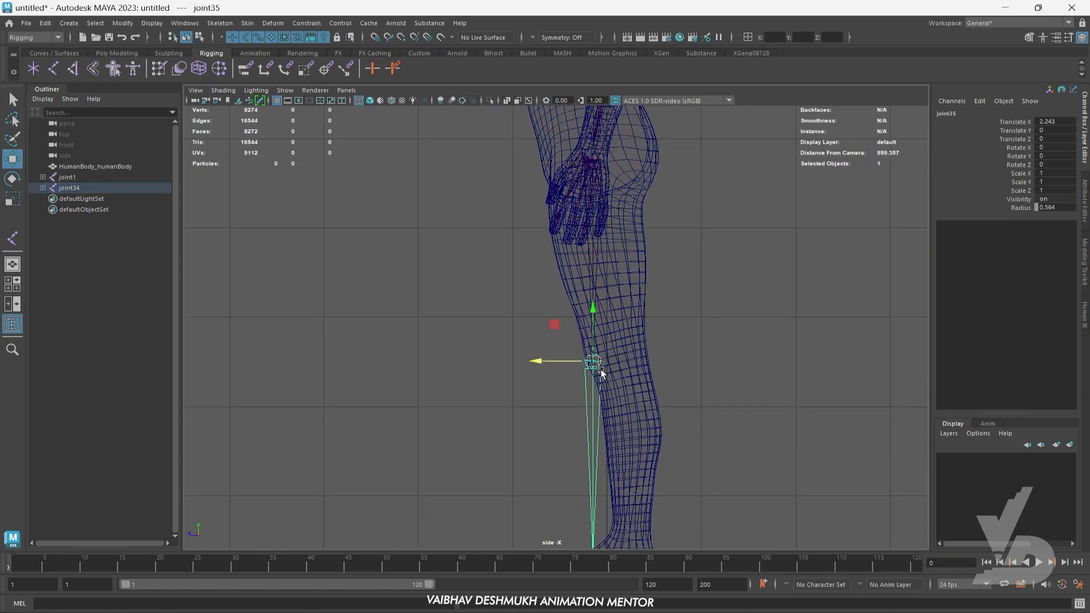
pyautogui.moveTo(565, 367); pyautogui.dragTo(582, 363)
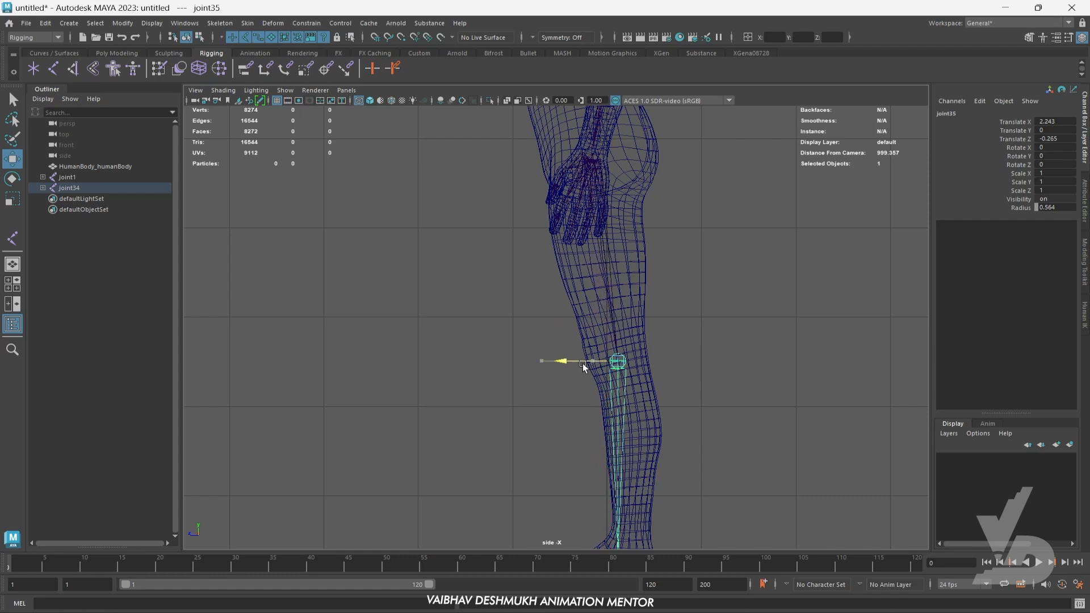
# - Move the lowest joint of the left leg chain forward toward the toes in the side view
pyautogui.keyDown('alt'); pyautogui.moveTo(684, 459); pyautogui.dragTo(672, 308, button='middle'); pyautogui.keyUp('alt')
pyautogui.scroll(3, 668, 436)
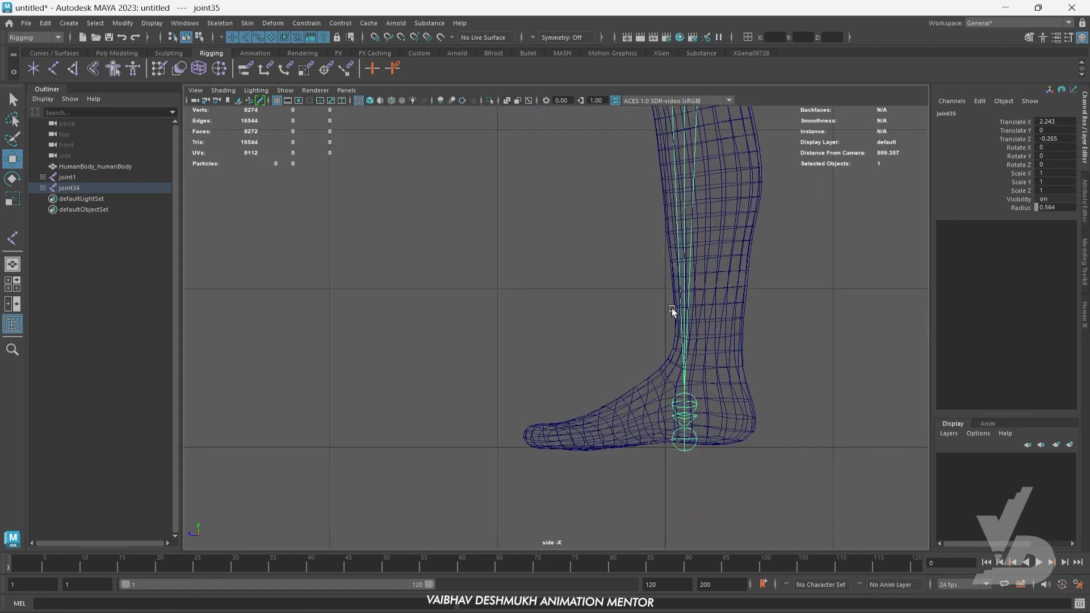
pyautogui.click(694, 413)
pyautogui.keyDown('alt'); pyautogui.moveTo(696, 420); pyautogui.dragTo(644, 418, button='middle'); pyautogui.keyUp('alt')
pyautogui.moveTo(602, 400); pyautogui.dragTo(493, 438)
pyautogui.keyDown('alt'); pyautogui.moveTo(601, 393); pyautogui.dragTo(602, 449, button='middle'); pyautogui.keyUp('alt')
# - Parent the left hip joint to the pelvis joint at the base of the spine and clear the selection
pyautogui.press('space')
pyautogui.press('space')
pyautogui.keyDown('alt'); pyautogui.moveTo(580, 321); pyautogui.dragTo(596, 413, button='middle'); pyautogui.keyUp('alt')
pyautogui.click(733, 352)
pyautogui.click(628, 249)
pyautogui.keyDown('alt'); pyautogui.moveTo(629, 250); pyautogui.dragTo(670, 389, button='middle'); pyautogui.keyUp('alt')
pyautogui.scroll(3, 499, 234)
pyautogui.keyDown('shift'); pyautogui.click(509, 210); pyautogui.keyUp('shift')
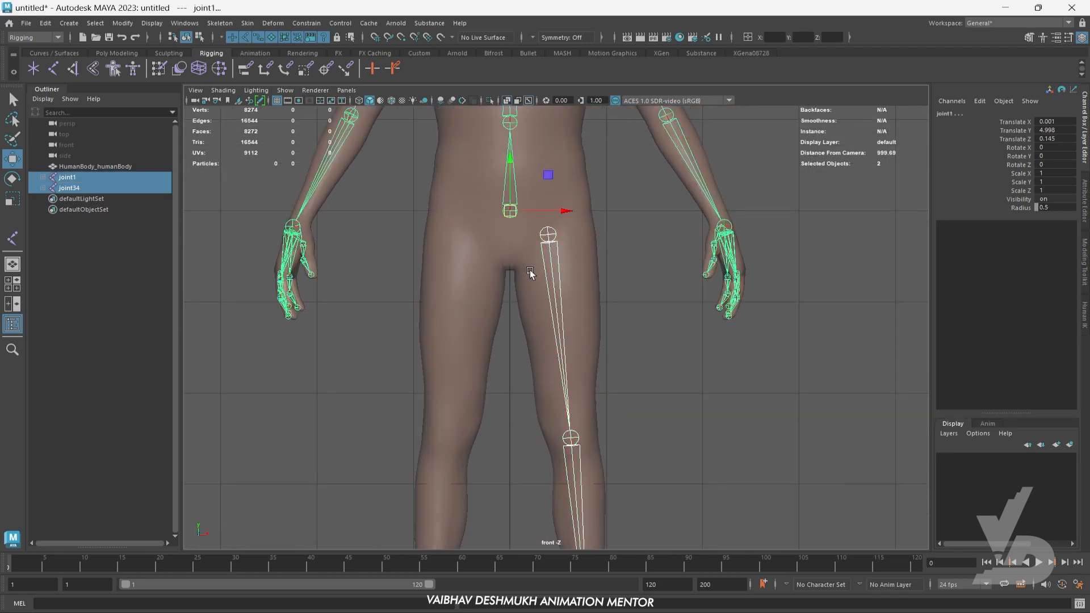
pyautogui.press('p')
pyautogui.click(675, 345)
pyautogui.keyDown('alt'); pyautogui.moveTo(675, 346); pyautogui.dragTo(680, 321, button='middle'); pyautogui.keyUp('alt')
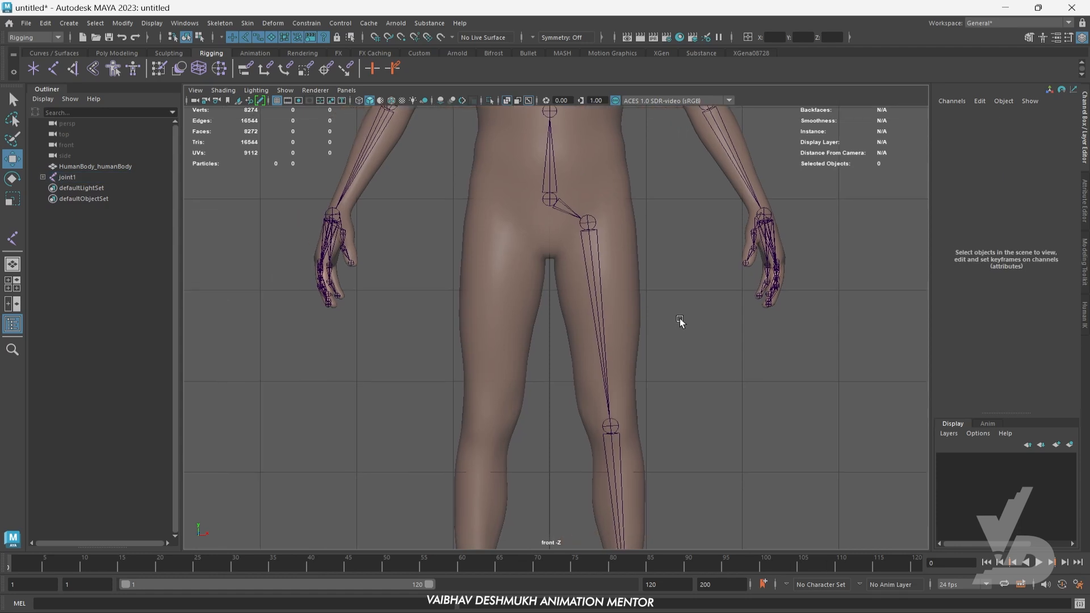
# - Mirror the left leg joint chain from its hip joint to the other leg and clear the selection
pyautogui.click(597, 227)
pyautogui.keyDown('alt'); pyautogui.moveTo(595, 244); pyautogui.dragTo(567, 248, button='middle'); pyautogui.keyUp('alt')
pyautogui.click(220, 22)
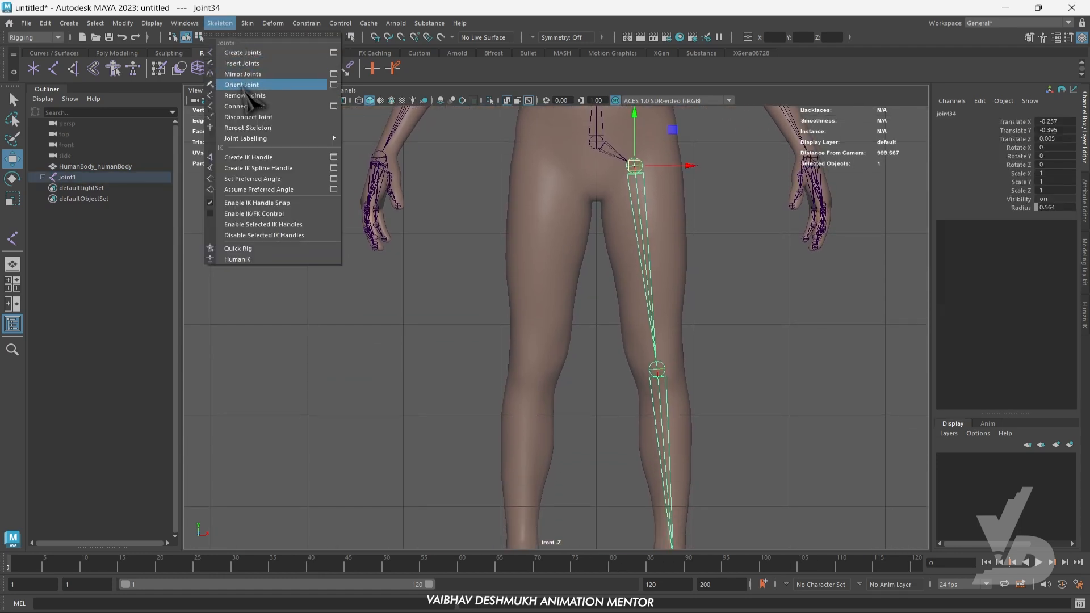
pyautogui.click(248, 74)
pyautogui.keyDown('alt'); pyautogui.moveTo(617, 253); pyautogui.dragTo(622, 339, button='middle'); pyautogui.keyUp('alt')
pyautogui.click(777, 343)
# - Apply Orient Joint to the mirrored leg chain, starting from its hip joint, and clear the selection
pyautogui.scroll(2, 569, 246)
pyautogui.scroll(4, 570, 247)
pyautogui.keyDown('alt'); pyautogui.moveTo(602, 203); pyautogui.dragTo(573, 343, button='middle'); pyautogui.keyUp('alt')
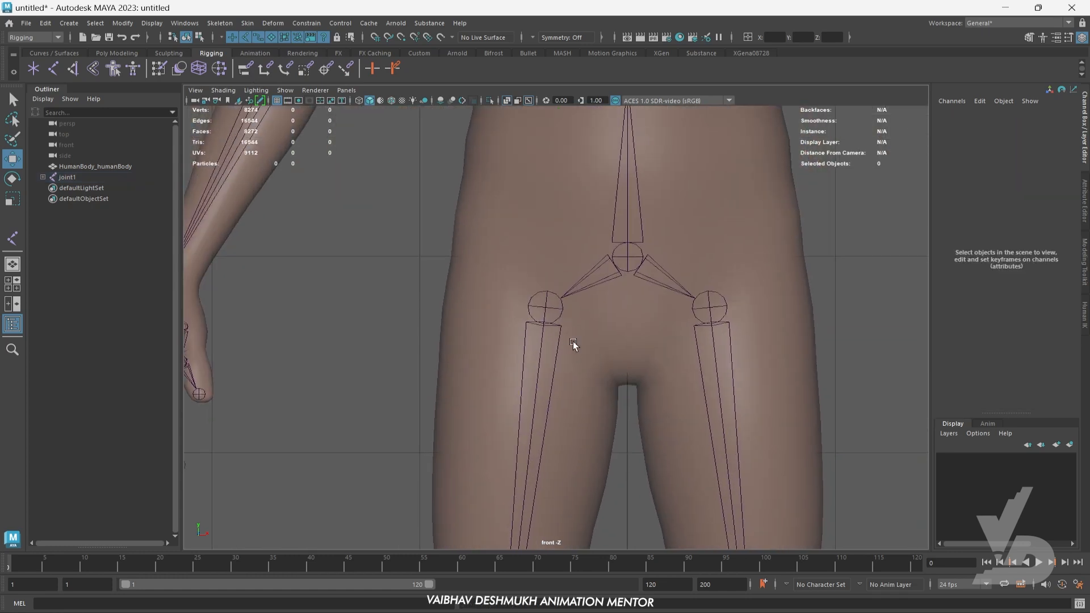
pyautogui.scroll(3, 571, 339)
pyautogui.click(538, 289)
pyautogui.scroll(2, 538, 289)
pyautogui.keyDown('alt'); pyautogui.moveTo(538, 289); pyautogui.dragTo(547, 313, button='middle'); pyautogui.keyUp('alt')
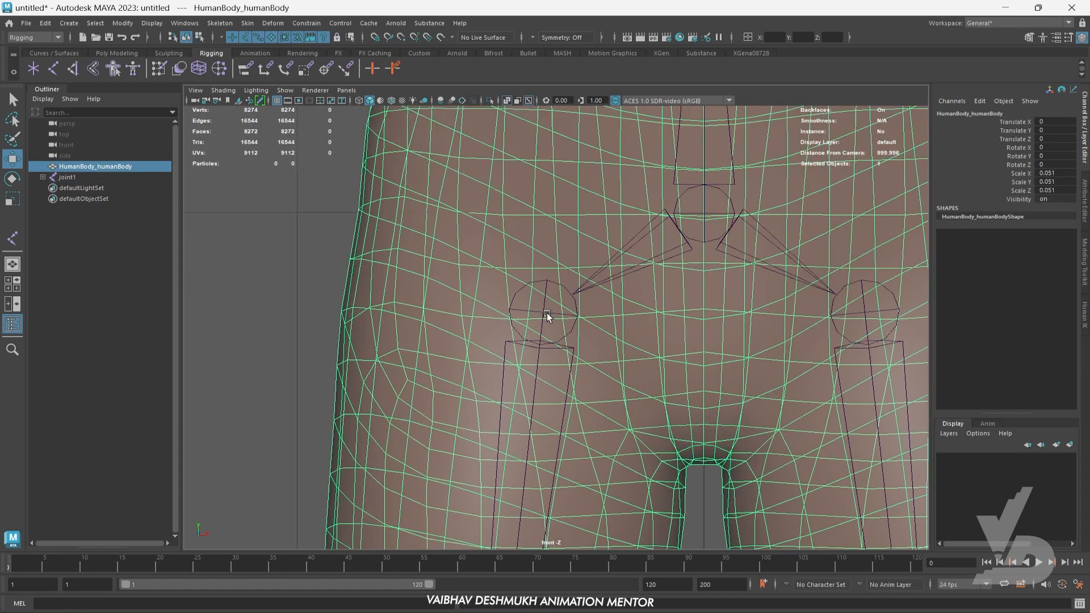
pyautogui.click(543, 309)
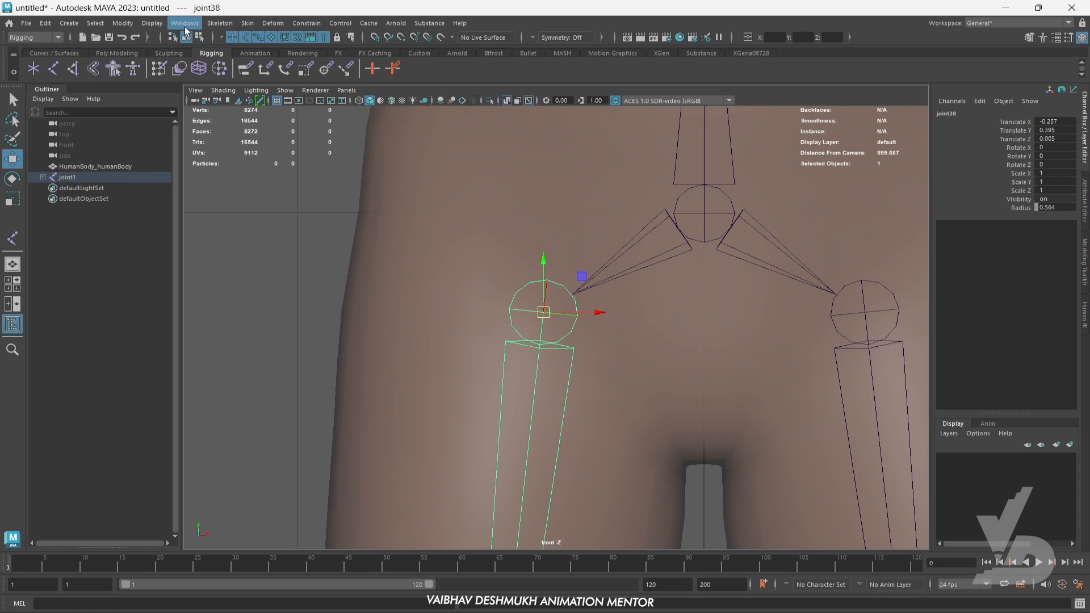
pyautogui.click(221, 24)
pyautogui.click(243, 85)
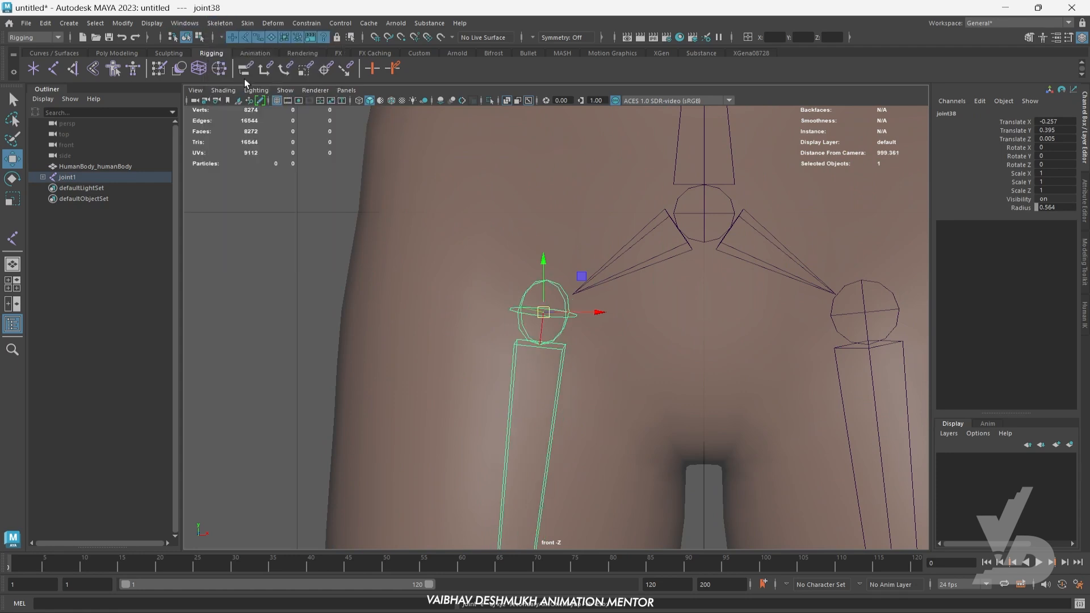
pyautogui.click(230, 261)
# - Hide the human body mesh in the perspective view and inspect the complete joint skeleton
pyautogui.scroll(-8, 519, 333)
pyautogui.keyDown('alt'); pyautogui.moveTo(566, 344); pyautogui.dragTo(570, 306, button='middle'); pyautogui.keyUp('alt')
pyautogui.keyDown('alt'); pyautogui.moveTo(733, 361); pyautogui.dragTo(730, 377, button='middle'); pyautogui.keyUp('alt')
pyautogui.press('space')
pyautogui.press('space')
pyautogui.keyDown('alt'); pyautogui.moveTo(741, 325); pyautogui.dragTo(696, 316); pyautogui.keyUp('alt')
pyautogui.click(592, 248)
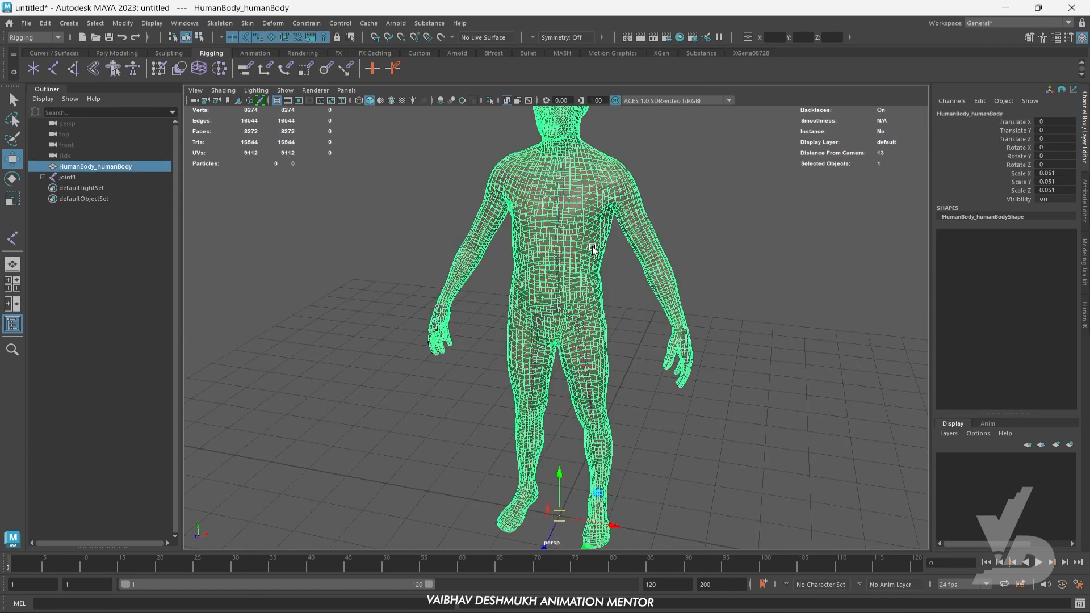
pyautogui.hotkey('ctrl', 'h')
pyautogui.keyDown('alt'); pyautogui.moveTo(781, 278); pyautogui.dragTo(701, 336); pyautogui.keyUp('alt')
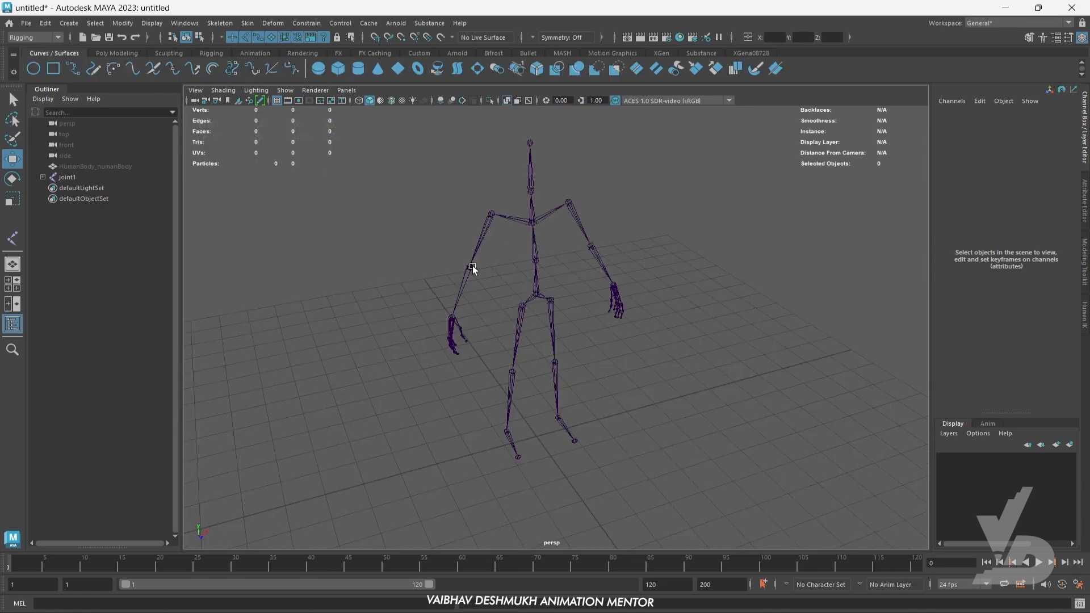
# - Create a NURBS circle and raise it around the lower spine to a Translate Y of about 5.771
pyautogui.click(36, 65)
pyautogui.scroll(2, 529, 395)
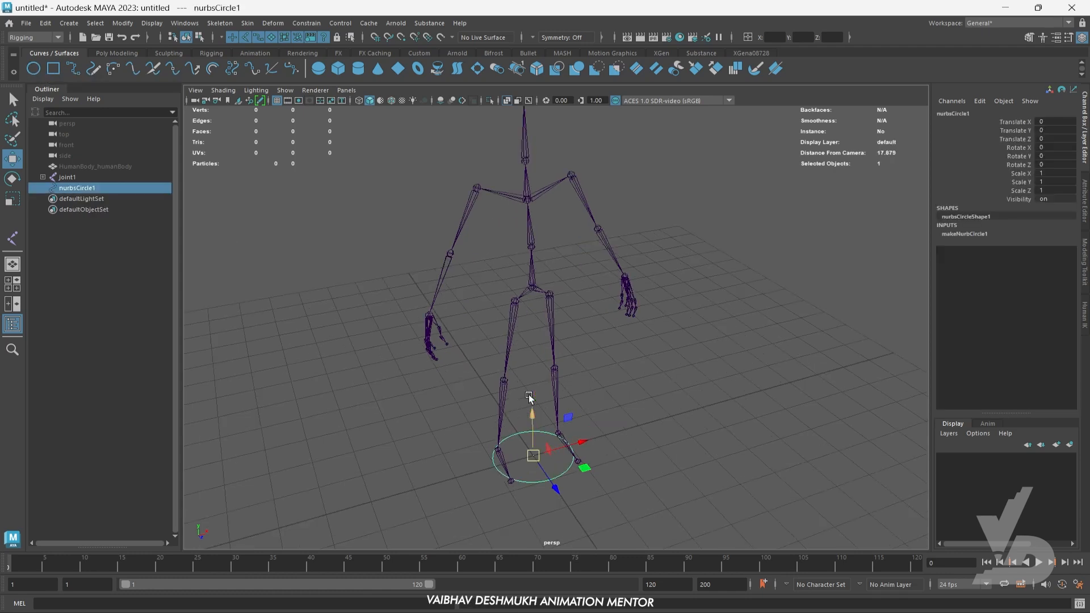
pyautogui.moveTo(533, 430); pyautogui.dragTo(543, 285)
pyautogui.keyDown('alt'); pyautogui.moveTo(542, 285); pyautogui.dragTo(565, 283, button='right'); pyautogui.keyUp('alt')
pyautogui.keyDown('alt'); pyautogui.moveTo(564, 284); pyautogui.dragTo(572, 359, button='middle'); pyautogui.keyUp('alt')
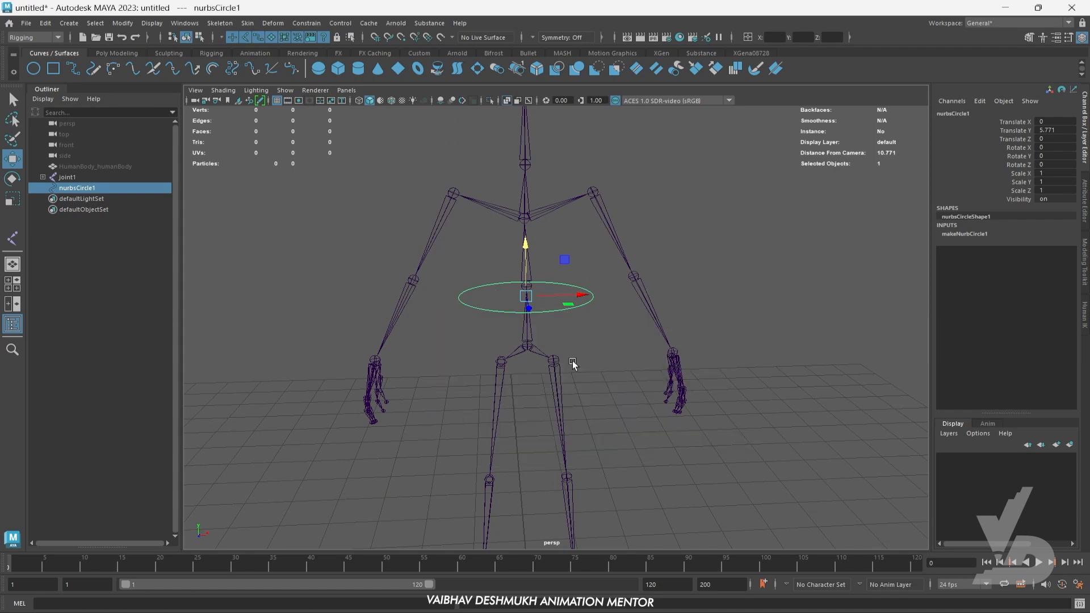
# - Show the human body mesh in the front view and align the NURBS circle with the mid-spine joint
pyautogui.press('space')
pyautogui.press('space')
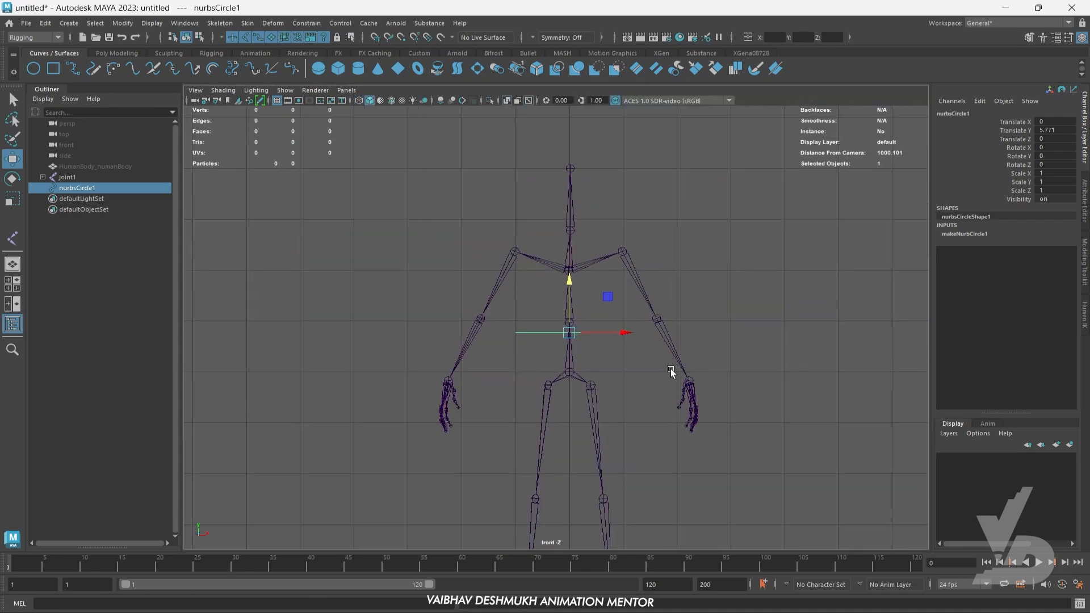
pyautogui.hotkey('ctrl', 'shift', 'h')
pyautogui.scroll(2, 544, 346)
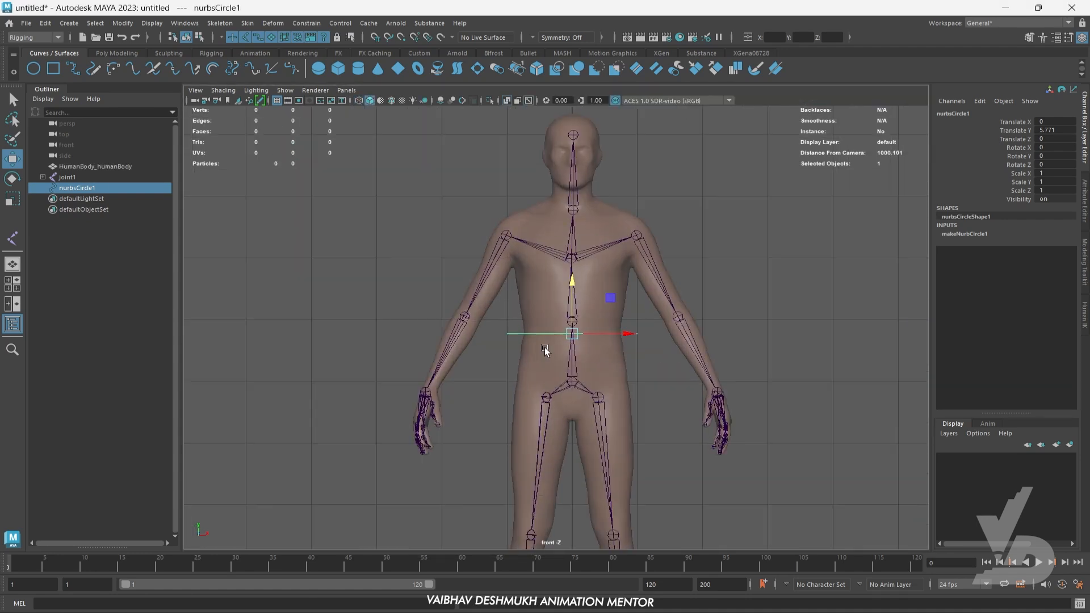
pyautogui.keyDown('alt'); pyautogui.moveTo(578, 335); pyautogui.dragTo(580, 372, button='middle'); pyautogui.keyUp('alt')
pyautogui.scroll(2, 576, 396)
pyautogui.keyDown('alt'); pyautogui.moveTo(587, 410); pyautogui.dragTo(596, 333, button='middle'); pyautogui.keyUp('alt')
pyautogui.scroll(2, 589, 374)
pyautogui.moveTo(598, 240); pyautogui.dragTo(600, 214)
# - Duplicate the mid-spine circle up to the chest joint, at a Translate Y of about 7.003
pyautogui.keyDown('alt'); pyautogui.moveTo(618, 299); pyautogui.dragTo(612, 404, button='middle'); pyautogui.keyUp('alt')
pyautogui.keyDown('shift'); pyautogui.moveTo(600, 365); pyautogui.dragTo(617, 255); pyautogui.keyUp('shift')
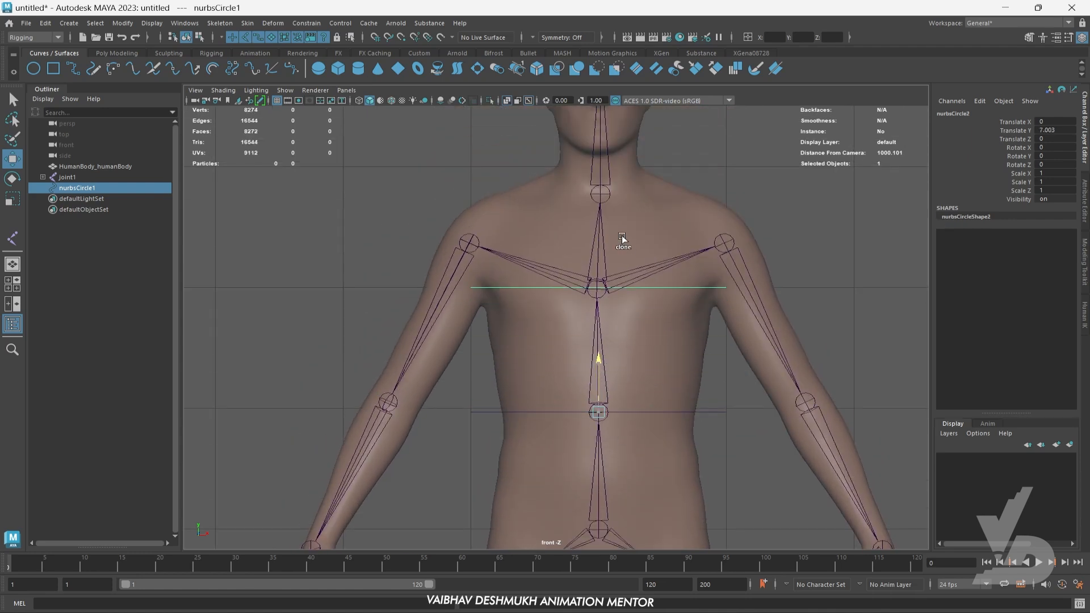
pyautogui.moveTo(624, 359)
pyautogui.keyDown('alt'); pyautogui.mouseDown(button='middle')
pyautogui.moveTo(625, 441)
pyautogui.moveTo(623, 314)
pyautogui.moveTo(626, 366)
pyautogui.mouseUp(button='middle'); pyautogui.keyUp('alt')
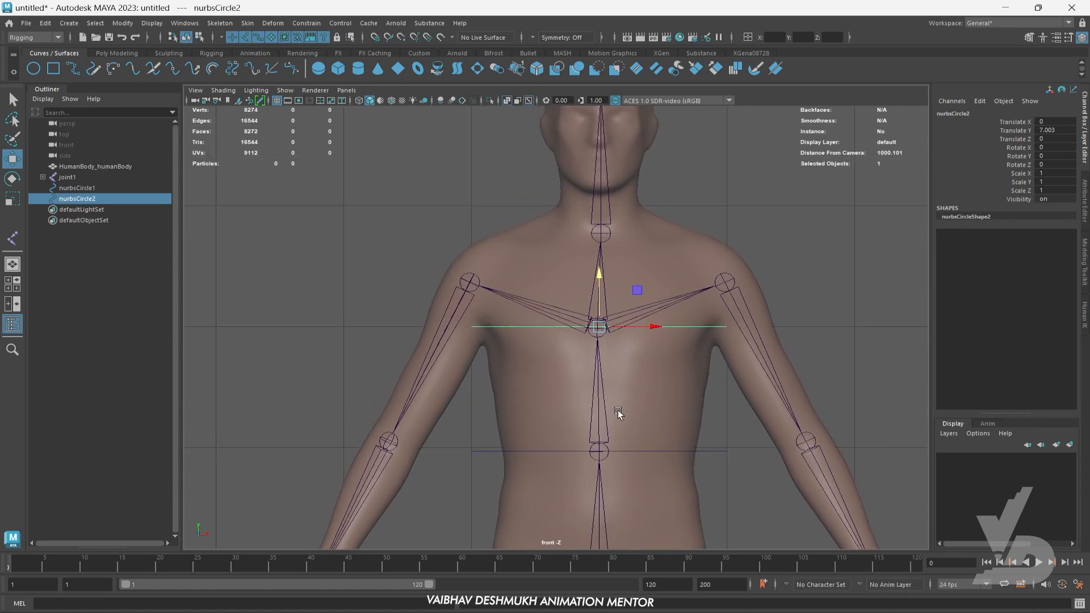
# - Duplicate the chest circle over to the left shoulder, at about Translate X 1.063 and Translate Y 7.372
pyautogui.keyDown('alt'); pyautogui.moveTo(625, 454); pyautogui.dragTo(639, 319, button='middle'); pyautogui.keyUp('alt')
pyautogui.keyDown('alt'); pyautogui.moveTo(707, 306); pyautogui.dragTo(685, 431, button='middle'); pyautogui.keyUp('alt')
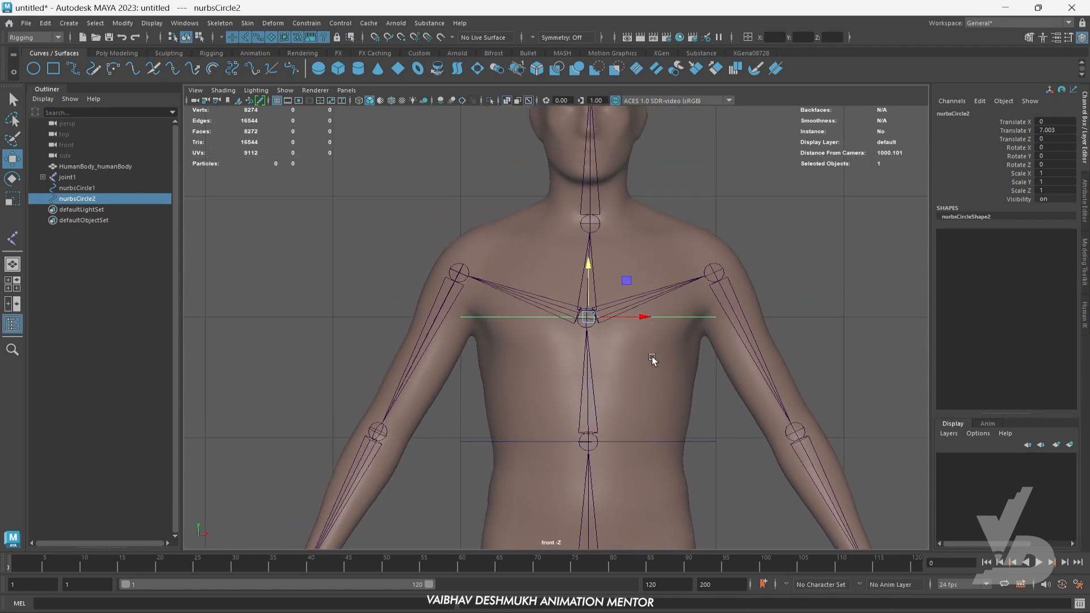
pyautogui.keyDown('alt'); pyautogui.moveTo(659, 323); pyautogui.dragTo(658, 299, button='middle'); pyautogui.keyUp('alt')
pyautogui.moveTo(661, 384)
pyautogui.keyDown('alt'); pyautogui.mouseDown(button='middle')
pyautogui.moveTo(665, 306)
pyautogui.moveTo(653, 400)
pyautogui.mouseUp(button='middle'); pyautogui.keyUp('alt')
pyautogui.moveTo(565, 320)
pyautogui.keyDown('shift'); pyautogui.mouseDown()
pyautogui.moveTo(699, 257)
pyautogui.moveTo(702, 274)
pyautogui.mouseUp(); pyautogui.keyUp('shift')
pyautogui.keyDown('alt'); pyautogui.moveTo(757, 350); pyautogui.dragTo(706, 356, button='middle'); pyautogui.keyUp('alt')
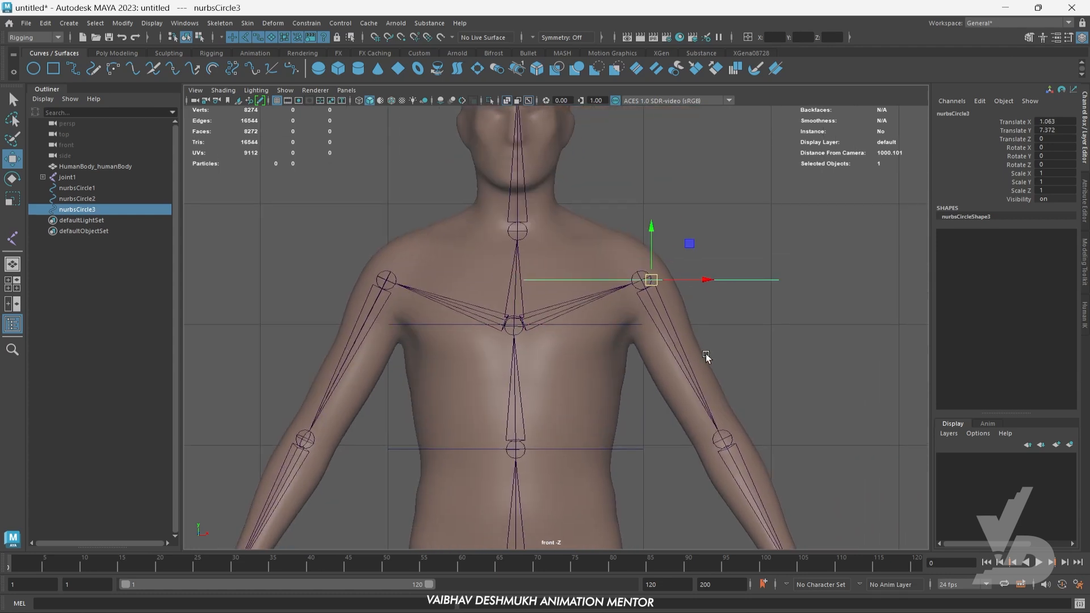
# - Rotate the left shoulder circle about 37 degrees in Z and scale it uniformly to about 0.484
pyautogui.press('e')
pyautogui.moveTo(703, 275); pyautogui.dragTo(693, 235)
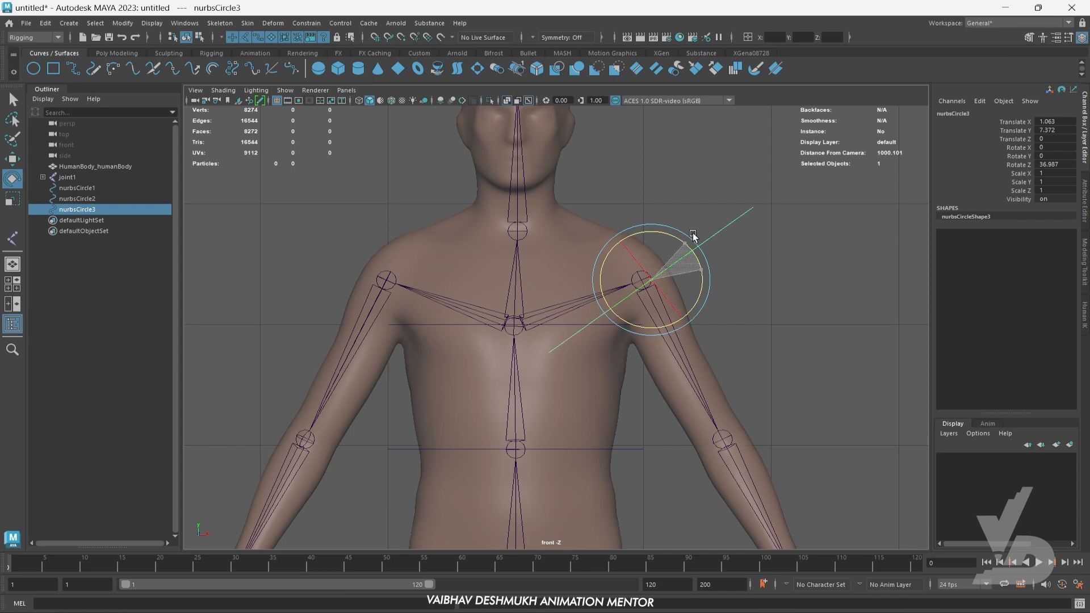
pyautogui.press('r')
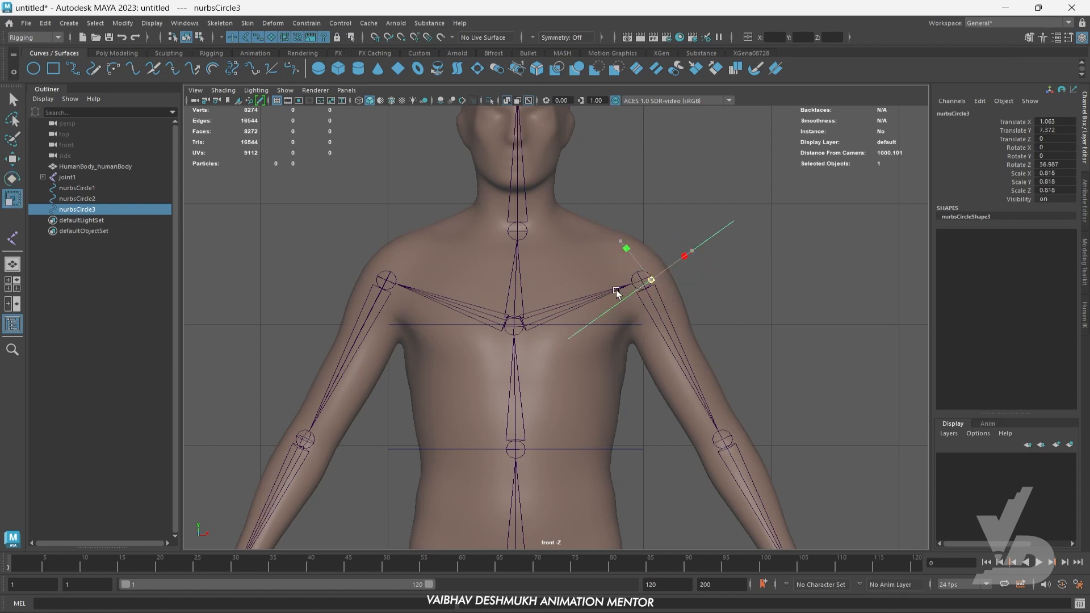
# - Move the left shoulder circle onto the shoulder joint, at about Translate X 0.96 and Translate Y 7.354
pyautogui.press('w')
pyautogui.moveTo(556, 304); pyautogui.dragTo(646, 285)
pyautogui.scroll(8, 676, 282)
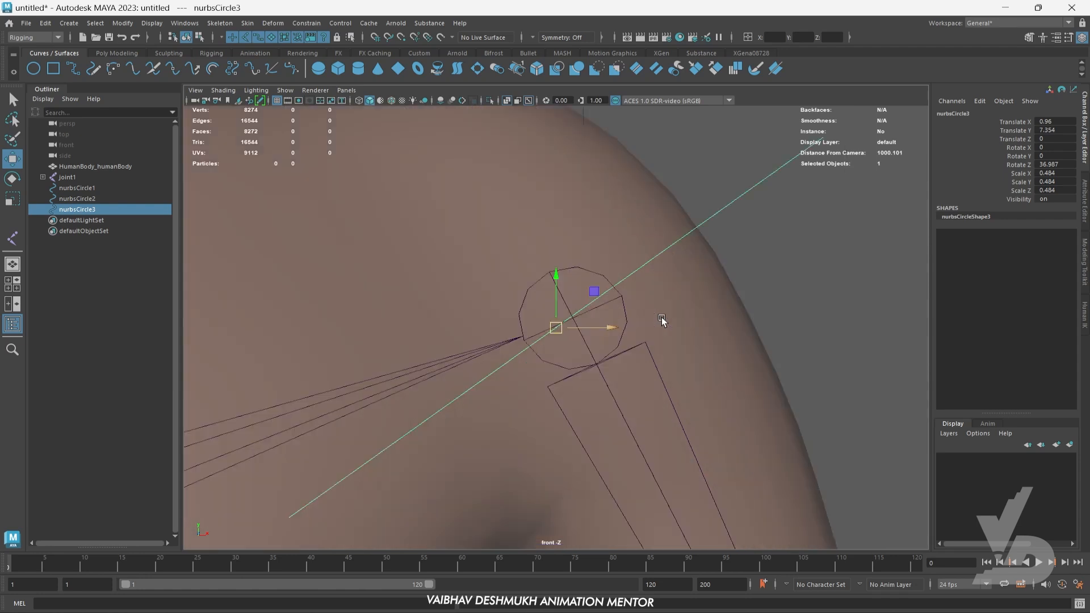
pyautogui.scroll(-6, 662, 317)
pyautogui.scroll(5, 597, 338)
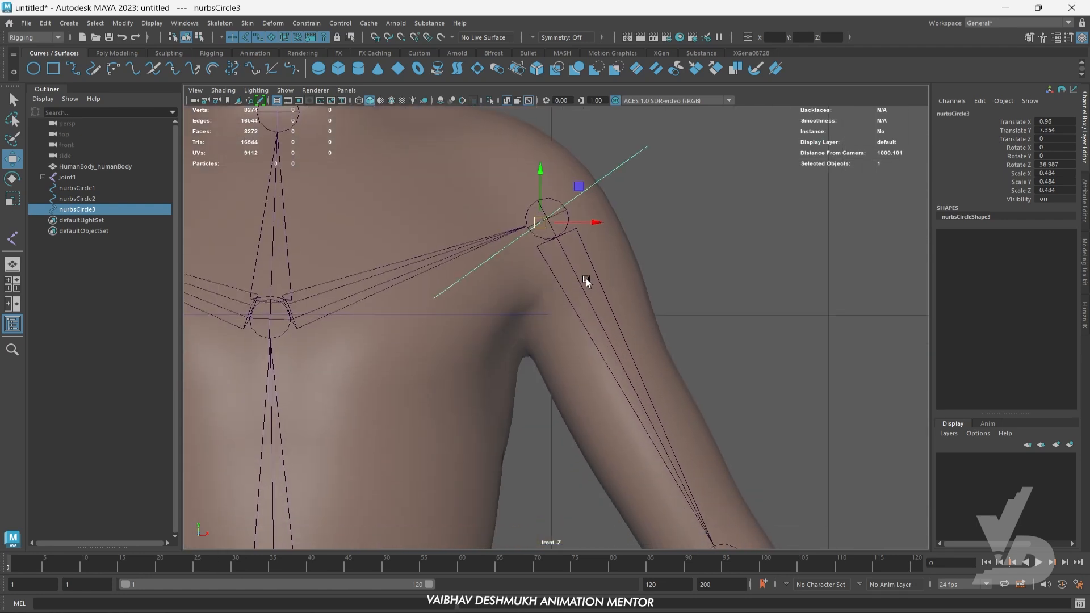
# - Duplicate the left shoulder circle down to the elbow and wrist joints, the wrist copy at about Translate X 2.236 and Y 4.822
pyautogui.scroll(-7, 585, 278)
pyautogui.keyDown('alt'); pyautogui.moveTo(584, 335); pyautogui.dragTo(581, 298, button='middle'); pyautogui.keyUp('alt')
pyautogui.scroll(2, 582, 298)
pyautogui.keyDown('shift'); pyautogui.moveTo(546, 259); pyautogui.dragTo(628, 406); pyautogui.keyUp('shift')
pyautogui.scroll(8, 628, 312)
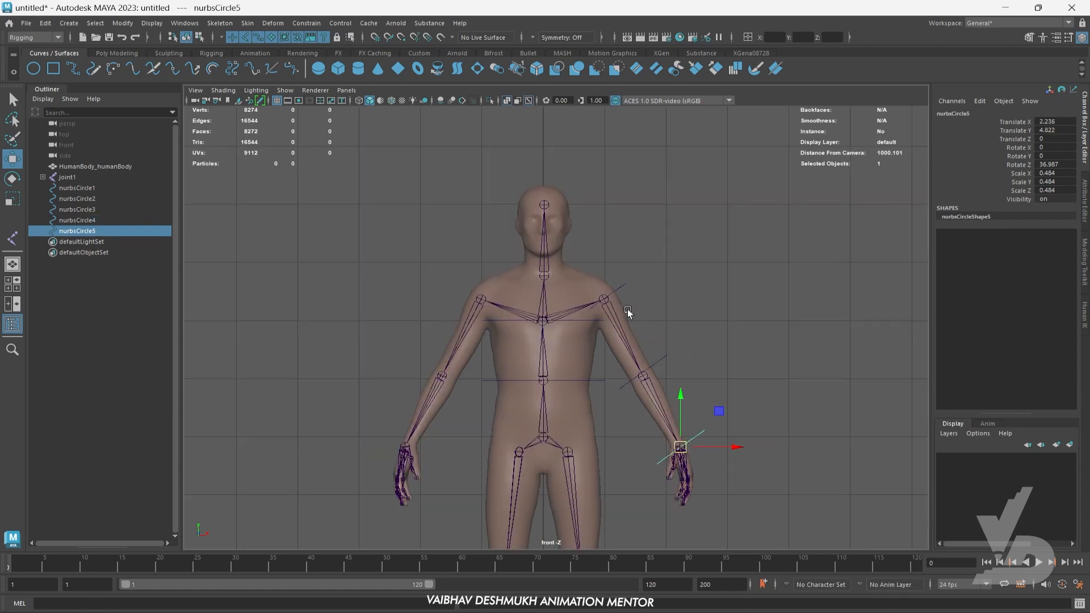
# - Snap the left shoulder circle exactly to the shoulder joint, at about Translate X 0.985, Y 7.369 and Z -0.069
pyautogui.scroll(6, 674, 366)
pyautogui.moveTo(656, 262); pyautogui.dragTo(688, 301)
pyautogui.keyDown('alt'); pyautogui.moveTo(661, 376); pyautogui.dragTo(682, 348, button='middle'); pyautogui.keyUp('alt')
pyautogui.press('v')
pyautogui.moveTo(615, 321); pyautogui.dragTo(621, 315)
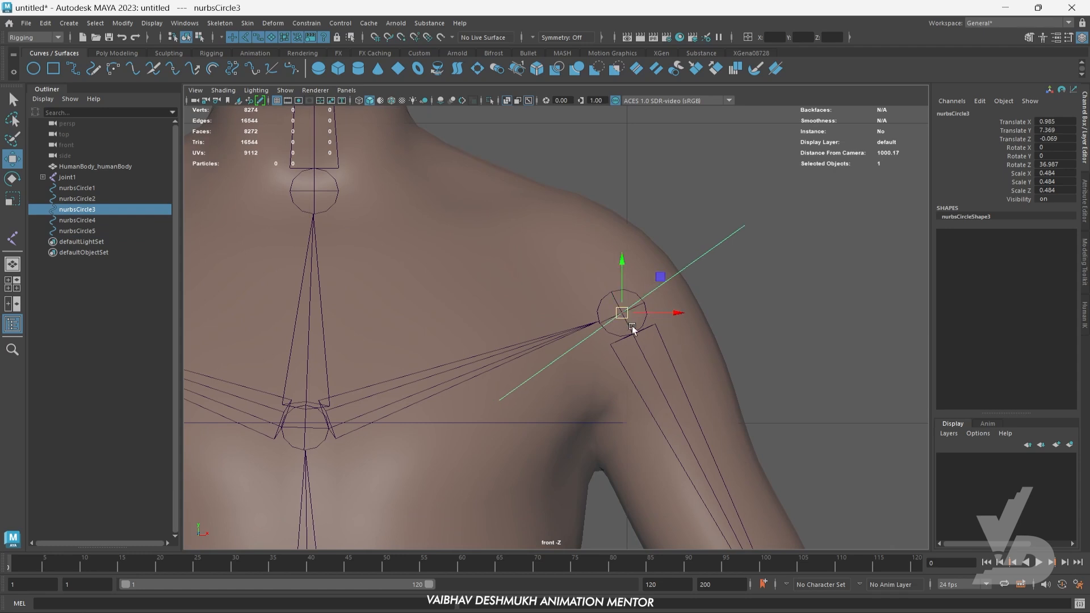
# - Snap the left elbow and wrist circles to their joints in the front view
pyautogui.scroll(-7, 670, 364)
pyautogui.keyDown('alt'); pyautogui.moveTo(649, 443); pyautogui.dragTo(643, 365, button='middle'); pyautogui.keyUp('alt')
pyautogui.keyDown('alt'); pyautogui.moveTo(642, 364); pyautogui.dragTo(719, 392, button='right'); pyautogui.keyUp('alt')
pyautogui.keyDown('alt'); pyautogui.moveTo(720, 393); pyautogui.dragTo(657, 352, button='middle'); pyautogui.keyUp('alt')
pyautogui.click(716, 270)
pyautogui.keyDown('alt'); pyautogui.moveTo(722, 360); pyautogui.dragTo(727, 337, button='middle'); pyautogui.keyUp('alt')
pyautogui.moveTo(650, 299); pyautogui.dragTo(649, 309)
pyautogui.keyDown('alt'); pyautogui.moveTo(738, 430); pyautogui.dragTo(699, 306, button='middle'); pyautogui.keyUp('alt')
pyautogui.click(768, 369)
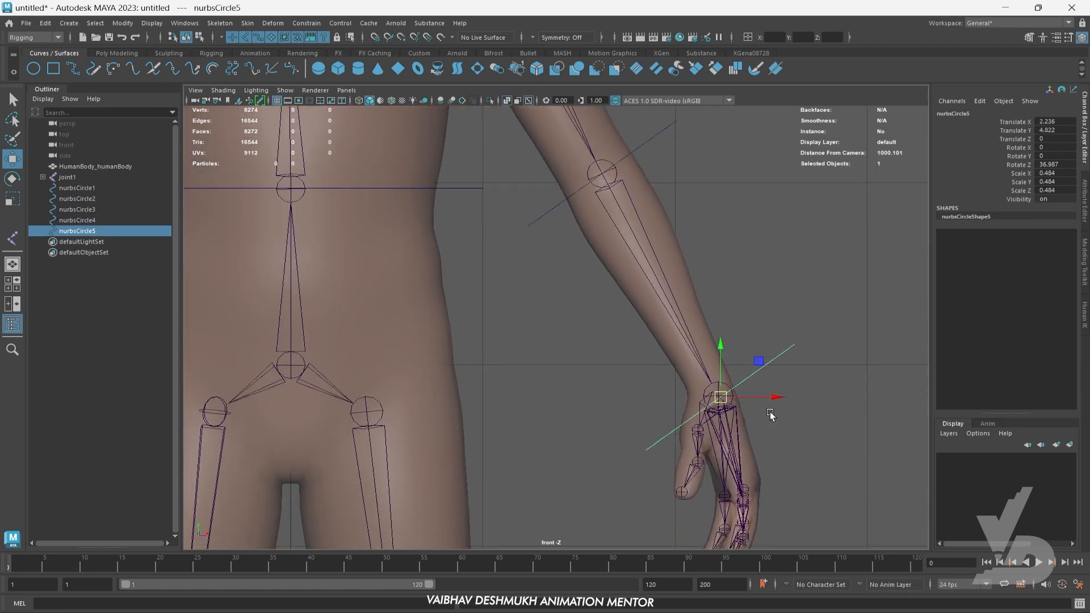
pyautogui.scroll(5, 742, 370)
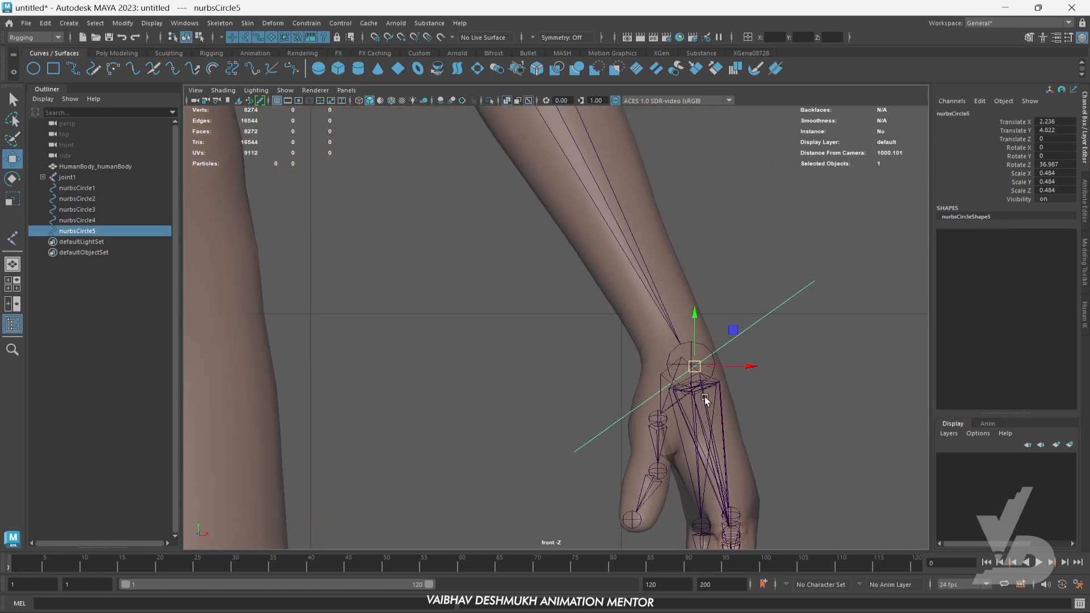
pyautogui.moveTo(697, 368); pyautogui.dragTo(584, 389)
# - Hide the human body mesh in the perspective view so that only the skeleton and circles are shown
pyautogui.press('space')
pyautogui.press('space')
pyautogui.scroll(3, 620, 424)
pyautogui.keyDown('alt'); pyautogui.moveTo(620, 424); pyautogui.dragTo(615, 357); pyautogui.keyUp('alt')
pyautogui.click(616, 356)
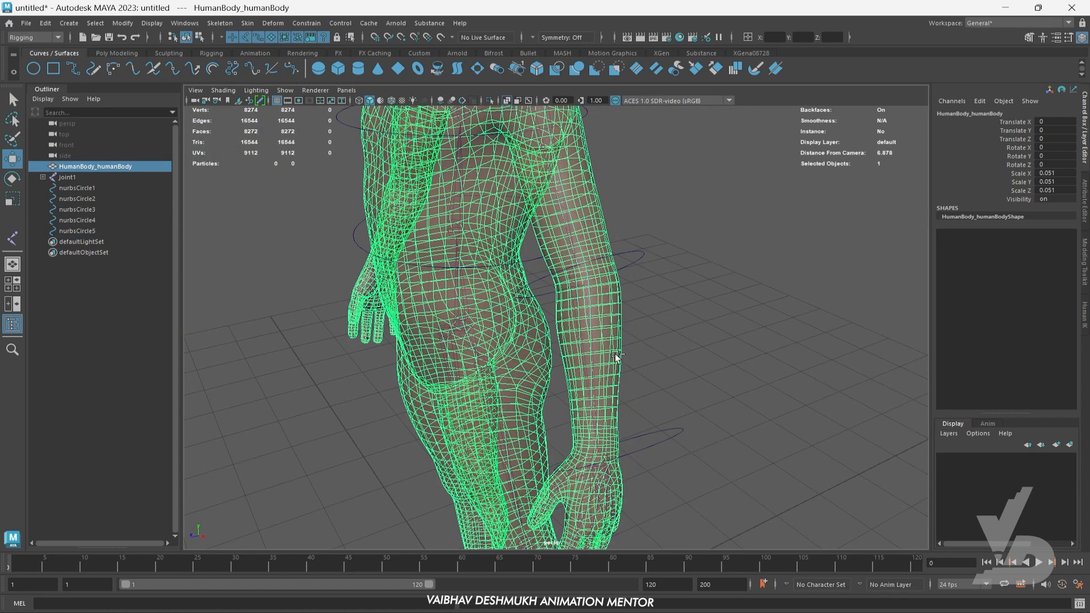
pyautogui.hotkey('ctrl', 'h')
# - Align the left arm circles with their joints in perspective, the elbow circle at about Translate X 1.62, Y 6.051 and Z -0.052
pyautogui.keyDown('alt'); pyautogui.moveTo(675, 380); pyautogui.dragTo(675, 406); pyautogui.keyUp('alt')
pyautogui.keyDown('alt'); pyautogui.moveTo(671, 427); pyautogui.dragTo(681, 396, button='middle'); pyautogui.keyUp('alt')
pyautogui.press('v')
pyautogui.moveTo(663, 360); pyautogui.dragTo(634, 367)
pyautogui.keyDown('alt'); pyautogui.moveTo(700, 274); pyautogui.dragTo(709, 443, button='middle'); pyautogui.keyUp('alt')
pyautogui.moveTo(689, 310)
pyautogui.mouseDown()
pyautogui.moveTo(732, 397)
pyautogui.moveTo(667, 394)
pyautogui.moveTo(705, 296)
pyautogui.mouseUp()
pyautogui.scroll(-3, 706, 296)
pyautogui.keyDown('alt'); pyautogui.moveTo(710, 395); pyautogui.dragTo(730, 343); pyautogui.keyUp('alt')
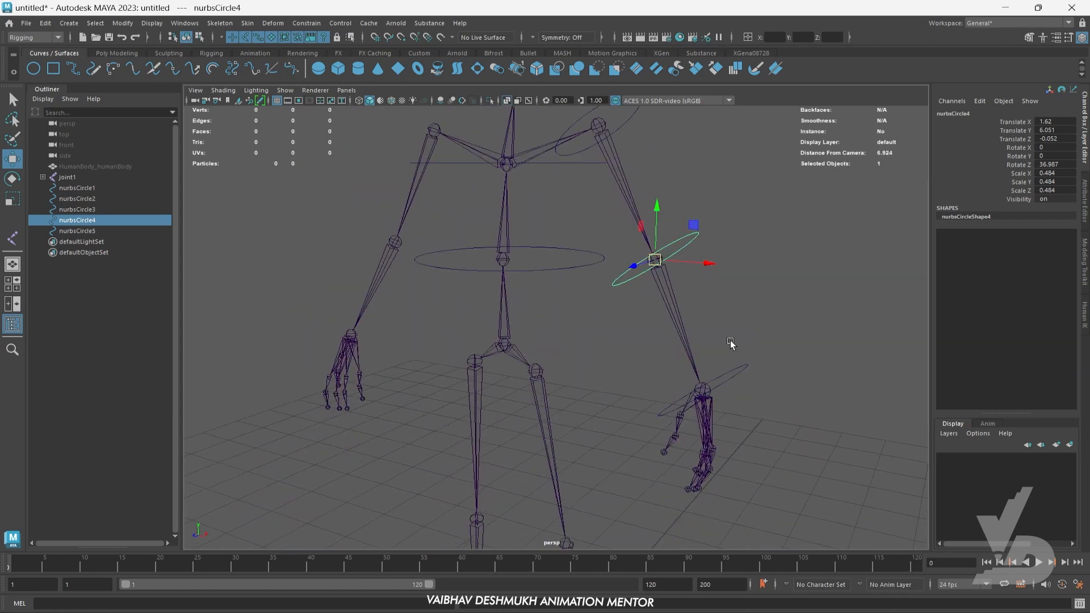
pyautogui.keyDown('alt'); pyautogui.moveTo(744, 402); pyautogui.dragTo(733, 381, button='middle'); pyautogui.keyUp('alt')
pyautogui.keyDown('alt'); pyautogui.moveTo(725, 410); pyautogui.dragTo(730, 342, button='middle'); pyautogui.keyUp('alt')
pyautogui.click(794, 338)
# - Duplicate the left shoulder, elbow and wrist circles together over to the right arm, the wrist copy at about Translate X -2.265
pyautogui.keyDown('alt'); pyautogui.moveTo(713, 268); pyautogui.dragTo(717, 324, button='middle'); pyautogui.keyUp('alt')
pyautogui.moveTo(662, 205); pyautogui.dragTo(678, 229)
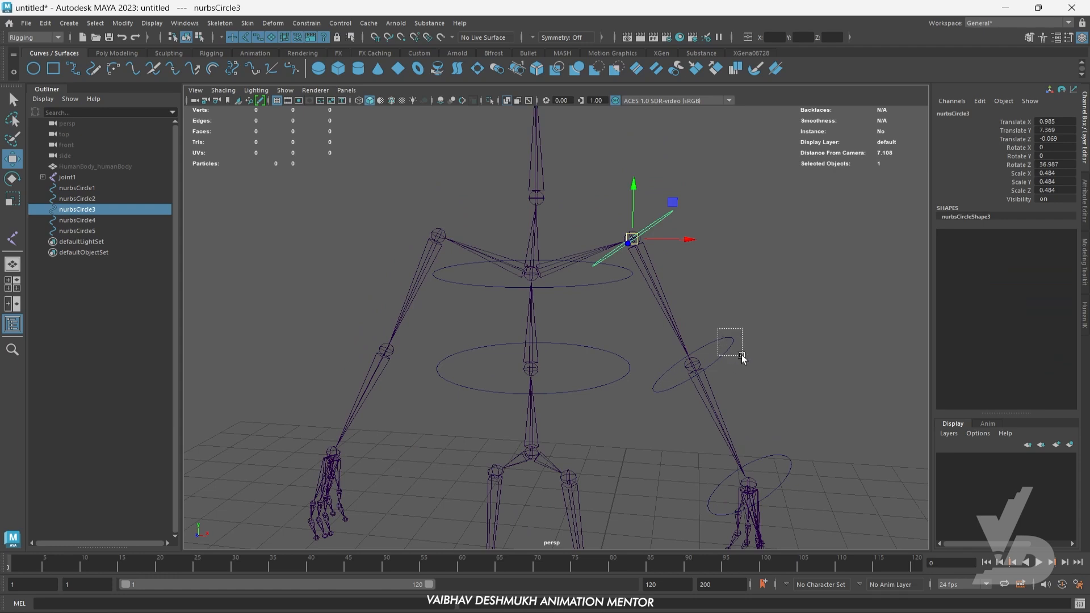
pyautogui.keyDown('shift'); pyautogui.moveTo(741, 358); pyautogui.dragTo(742, 358); pyautogui.keyUp('shift')
pyautogui.keyDown('shift'); pyautogui.moveTo(785, 454); pyautogui.dragTo(800, 476); pyautogui.keyUp('shift')
pyautogui.moveTo(756, 443)
pyautogui.keyDown('alt'); pyautogui.mouseDown(button='middle')
pyautogui.moveTo(781, 430)
pyautogui.moveTo(740, 431)
pyautogui.mouseUp(button='middle'); pyautogui.keyUp('alt')
pyautogui.press('space')
pyautogui.press('space')
pyautogui.scroll(-10, 559, 380)
pyautogui.keyDown('alt'); pyautogui.moveTo(567, 374); pyautogui.dragTo(607, 400, button='middle'); pyautogui.keyUp('alt')
pyautogui.scroll(5, 657, 433)
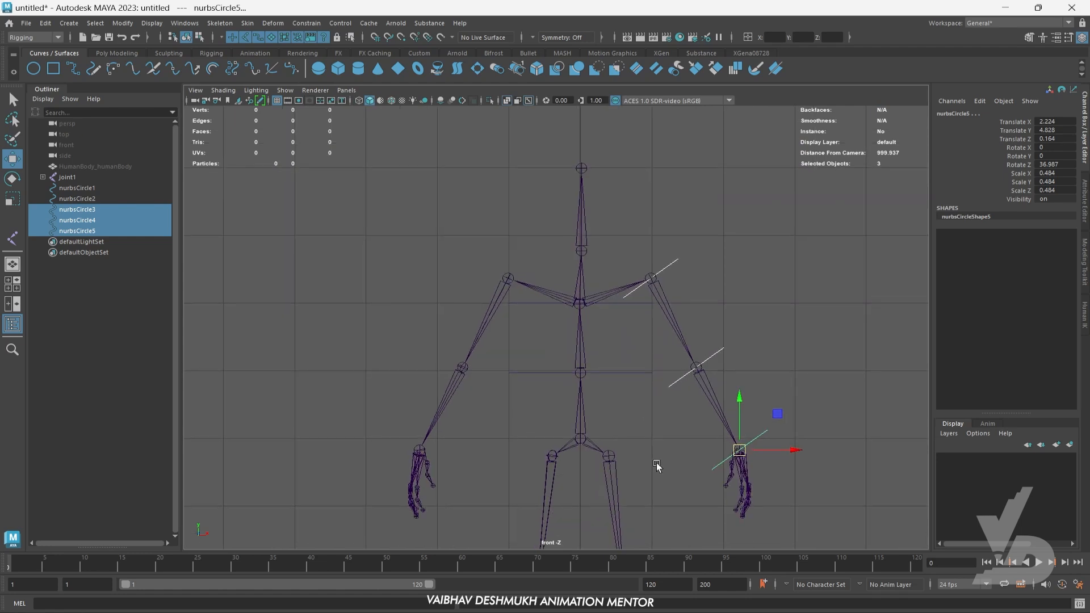
pyautogui.moveTo(774, 409)
pyautogui.keyDown('shift'); pyautogui.mouseDown()
pyautogui.moveTo(450, 385)
pyautogui.moveTo(470, 448)
pyautogui.mouseUp(); pyautogui.keyUp('shift')
pyautogui.keyDown('alt'); pyautogui.moveTo(482, 417); pyautogui.dragTo(501, 429, button='middle'); pyautogui.keyUp('alt')
# - Rotate the three copied circles to about -29.4 degrees in Z and snap the shoulder copy to the right shoulder joint
pyautogui.press('e')
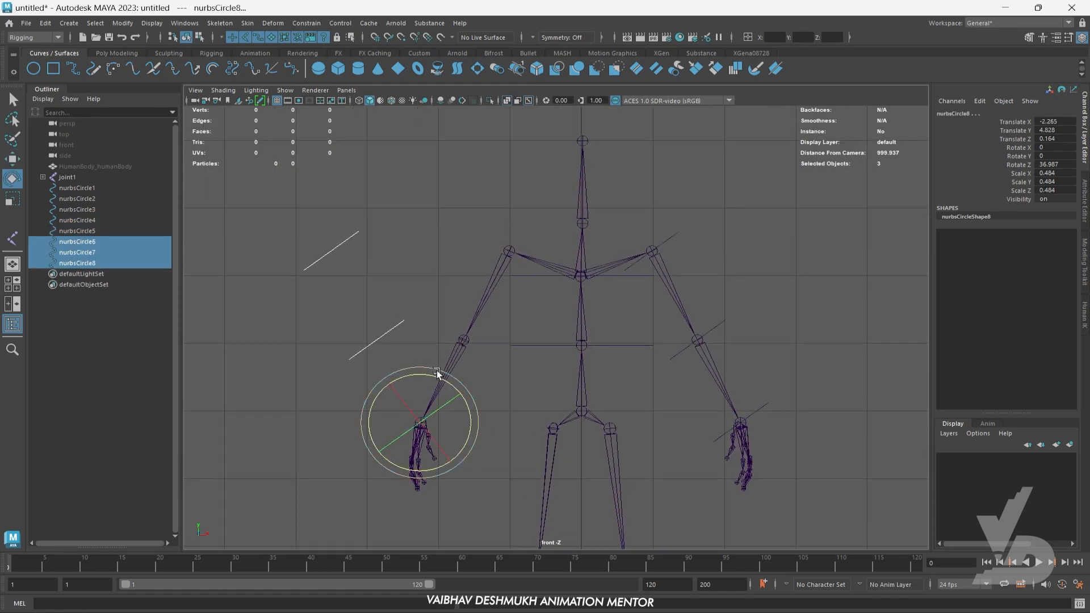
pyautogui.moveTo(438, 372); pyautogui.dragTo(501, 416)
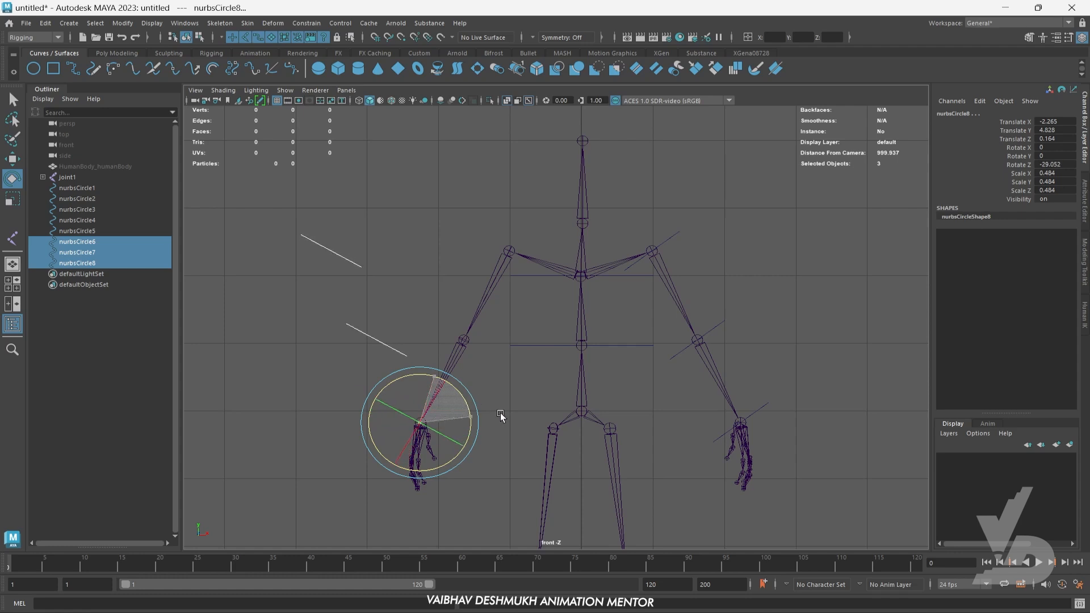
pyautogui.click(340, 255)
pyautogui.press('w')
pyautogui.scroll(3, 295, 255)
pyautogui.keyDown('alt'); pyautogui.moveTo(292, 256); pyautogui.dragTo(372, 310, button='middle'); pyautogui.keyUp('alt')
pyautogui.moveTo(339, 282); pyautogui.dragTo(579, 282)
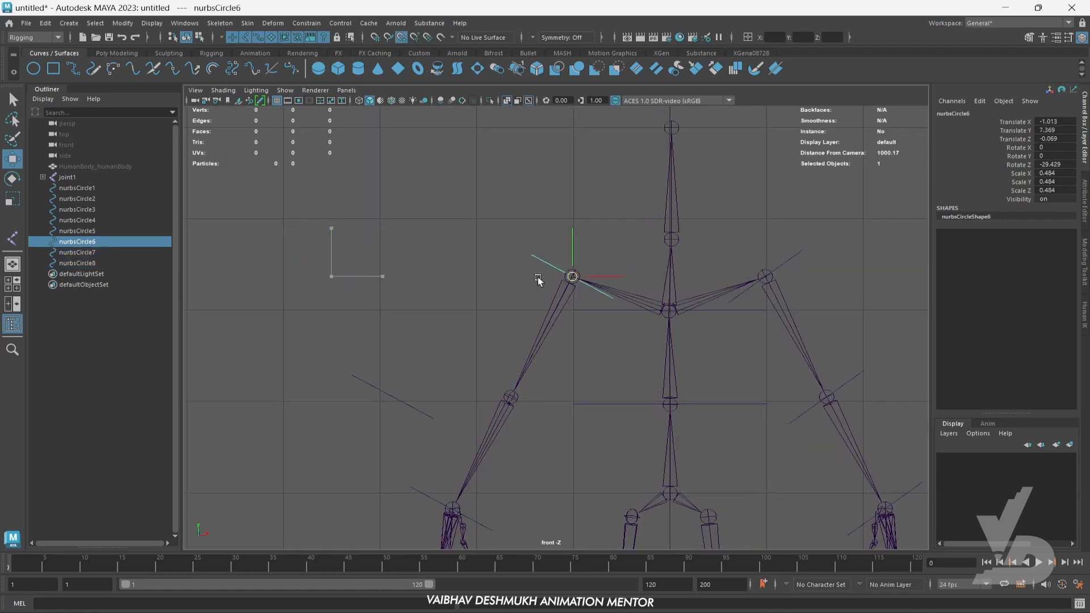
# - Move the copied elbow circle onto the right elbow joint
pyautogui.keyDown('alt'); pyautogui.moveTo(535, 376); pyautogui.dragTo(548, 286, button='middle'); pyautogui.keyUp('alt')
pyautogui.moveTo(420, 323); pyautogui.dragTo(422, 336)
pyautogui.keyDown('alt'); pyautogui.moveTo(441, 342); pyautogui.dragTo(443, 307, button='middle'); pyautogui.keyUp('alt')
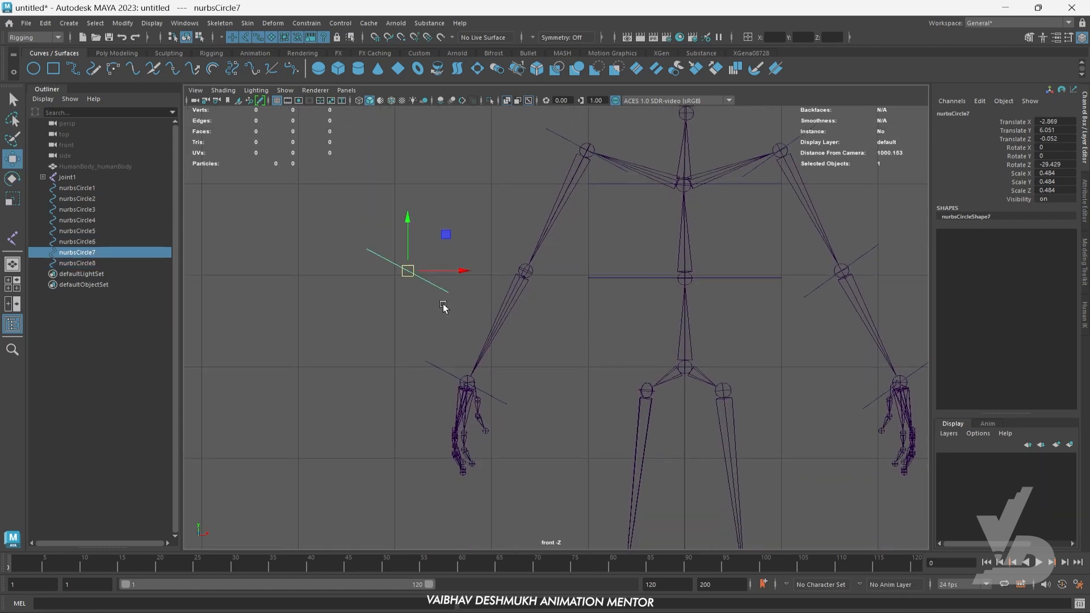
pyautogui.moveTo(466, 270); pyautogui.dragTo(584, 270)
# - Check the right wrist circle's alignment with the wrist joint in the perspective and front views
pyautogui.moveTo(436, 352); pyautogui.dragTo(446, 390)
pyautogui.press('space')
pyautogui.press('space')
pyautogui.keyDown('alt'); pyautogui.moveTo(672, 378); pyautogui.dragTo(627, 370); pyautogui.keyUp('alt')
pyautogui.scroll(2, 664, 357)
pyautogui.press('space')
pyautogui.press('space')
pyautogui.scroll(-7, 454, 384)
pyautogui.keyDown('alt'); pyautogui.moveTo(740, 396); pyautogui.dragTo(662, 415, button='middle'); pyautogui.keyUp('alt')
pyautogui.scroll(1, 653, 420)
pyautogui.keyDown('alt'); pyautogui.moveTo(598, 451); pyautogui.dragTo(604, 372, button='middle'); pyautogui.keyUp('alt')
pyautogui.moveTo(618, 416)
pyautogui.keyDown('alt'); pyautogui.mouseDown(button='middle')
pyautogui.moveTo(614, 314)
pyautogui.moveTo(608, 472)
pyautogui.moveTo(604, 400)
pyautogui.mouseUp(button='middle'); pyautogui.keyUp('alt')
# - Duplicate the mid-spine circle down below the pelvis joint, at about Translate Y 4.623, and scale it uniformly to about 0.468
pyautogui.click(617, 309)
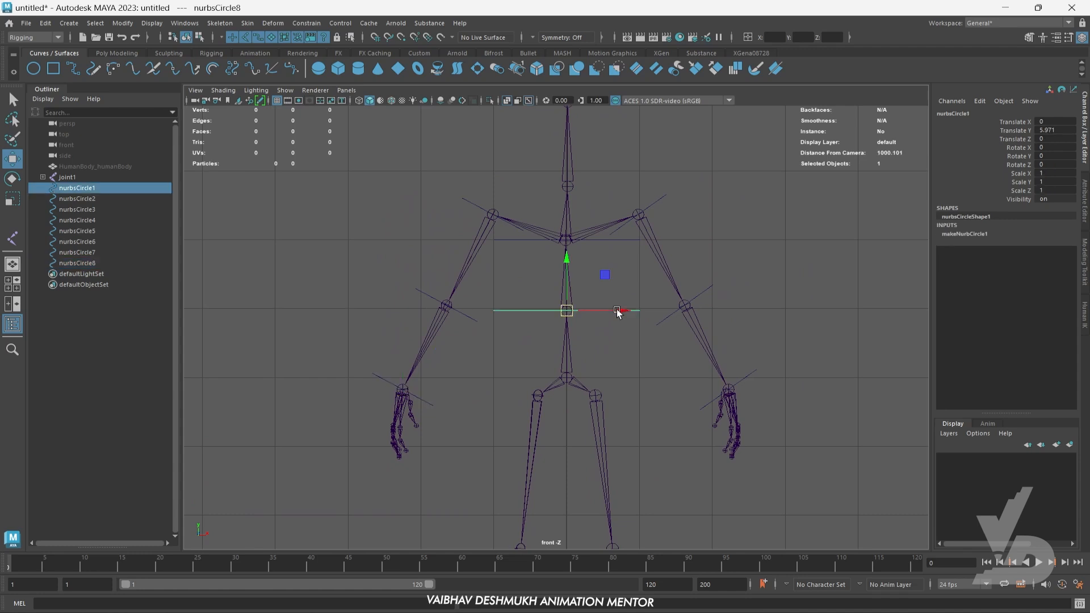
pyautogui.keyDown('alt'); pyautogui.moveTo(617, 309); pyautogui.dragTo(632, 328, button='middle'); pyautogui.keyUp('alt')
pyautogui.keyDown('alt'); pyautogui.moveTo(588, 279); pyautogui.dragTo(625, 328, button='middle'); pyautogui.keyUp('alt')
pyautogui.keyDown('shift'); pyautogui.moveTo(563, 157); pyautogui.dragTo(563, 250); pyautogui.keyUp('shift')
pyautogui.scroll(3, 565, 276)
pyautogui.keyDown('alt'); pyautogui.moveTo(565, 276); pyautogui.dragTo(611, 355, button='middle'); pyautogui.keyUp('alt')
pyautogui.press('r')
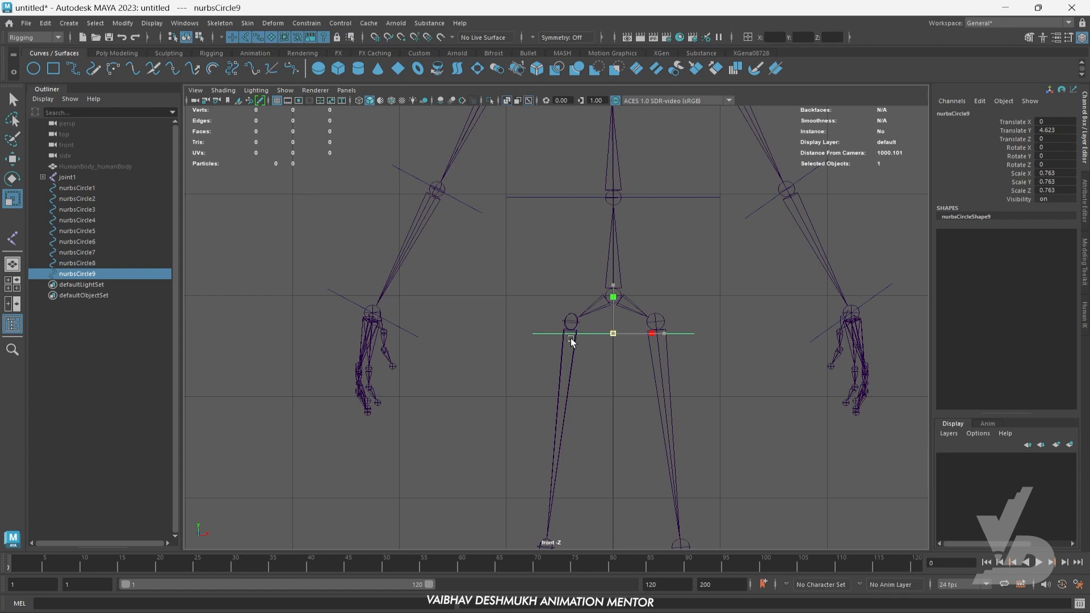
# - Move the new circle onto the right hip joint, at about Translate X -0.395, Y 4.741 and Z 0.15
pyautogui.press('w')
pyautogui.moveTo(645, 336); pyautogui.dragTo(609, 335)
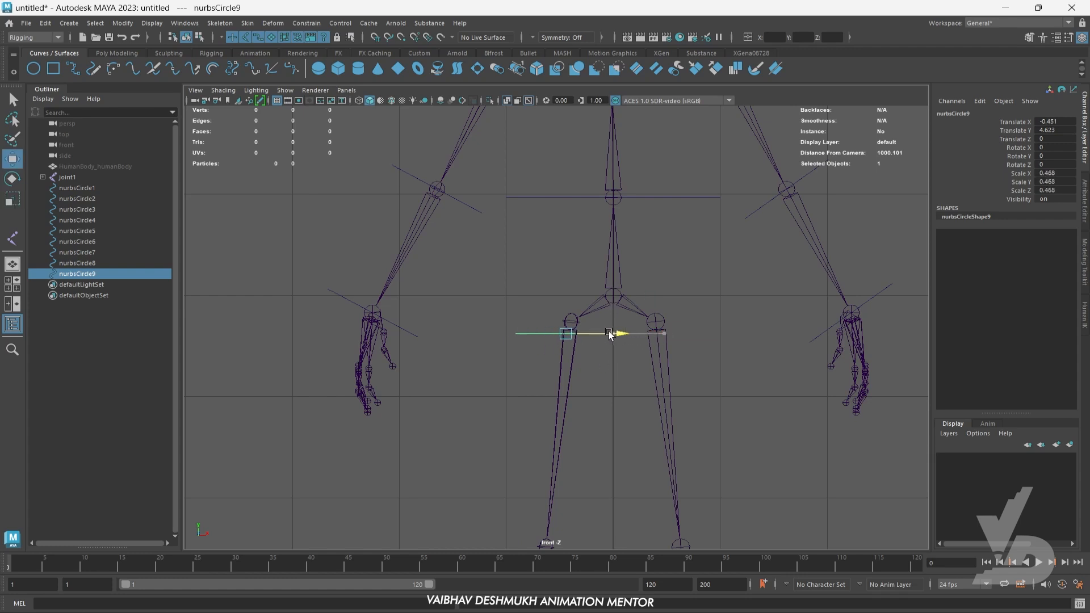
pyautogui.scroll(4, 543, 333)
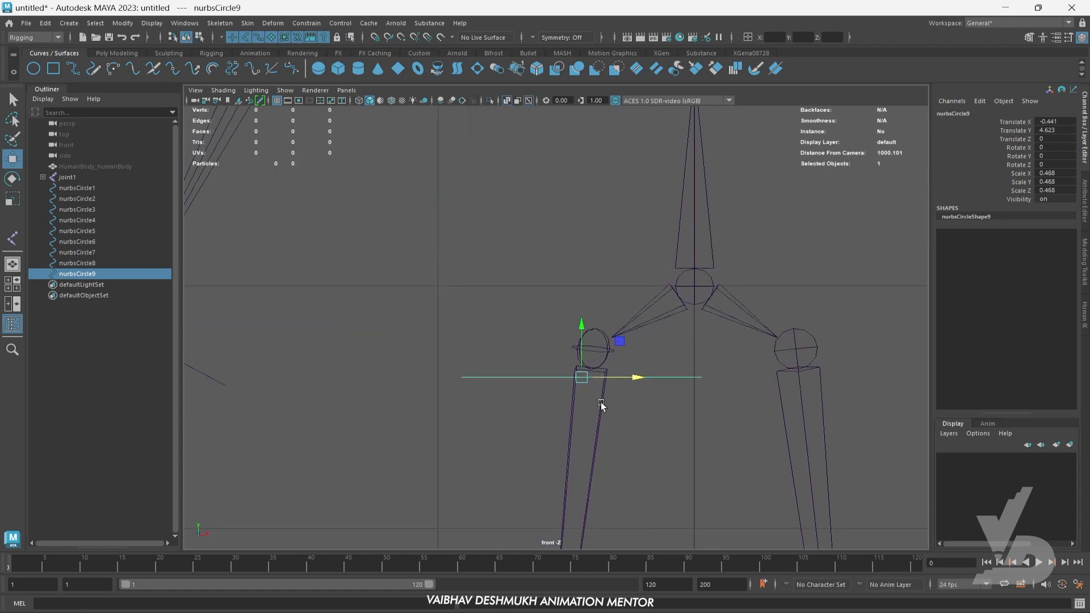
pyautogui.moveTo(581, 378); pyautogui.dragTo(594, 361)
pyautogui.keyDown('alt'); pyautogui.moveTo(691, 385); pyautogui.dragTo(585, 395, button='middle'); pyautogui.keyUp('alt')
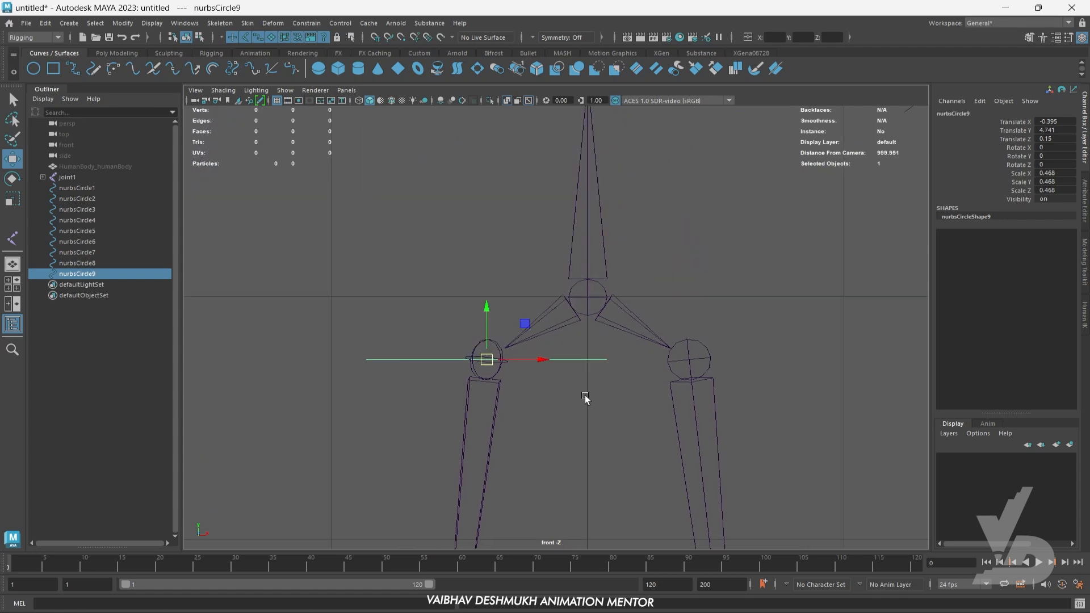
# - Duplicate the right hip circle over to the left hip joint, at about Translate X 0.396, and clear the selection
pyautogui.keyDown('shift'); pyautogui.moveTo(541, 360); pyautogui.dragTo(728, 370); pyautogui.keyUp('shift')
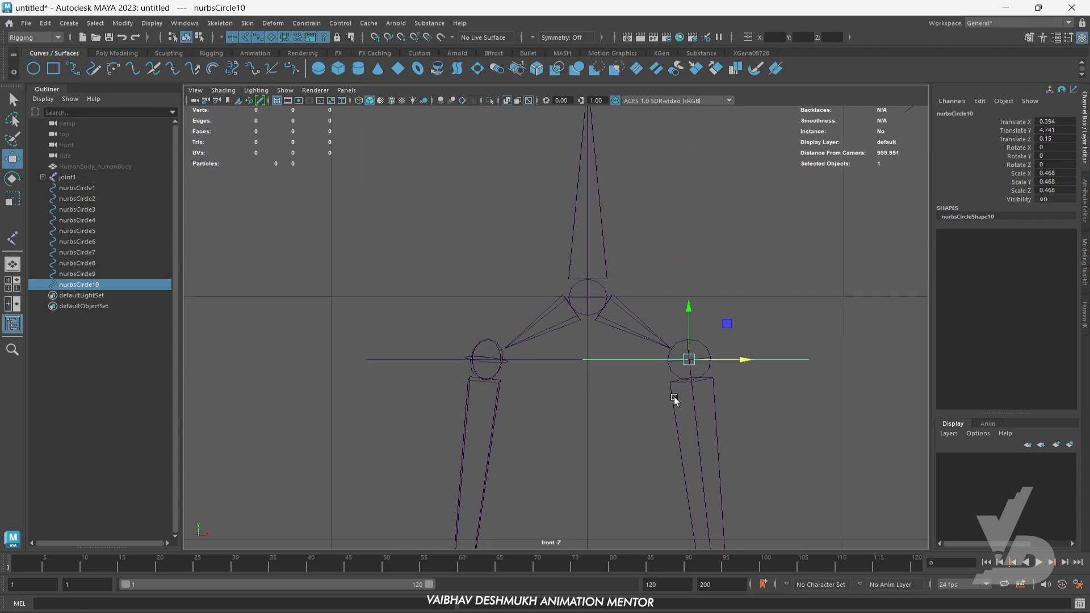
pyautogui.scroll(-5, 686, 380)
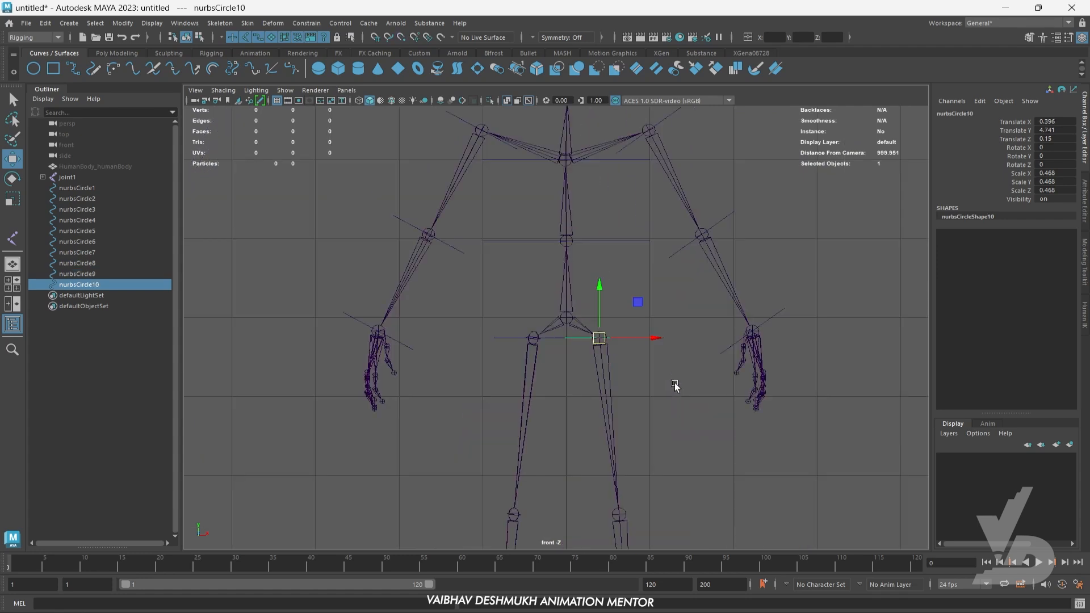
pyautogui.keyDown('alt'); pyautogui.moveTo(546, 389); pyautogui.dragTo(581, 336, button='middle'); pyautogui.keyUp('alt')
pyautogui.click(674, 370)
pyautogui.keyDown('alt'); pyautogui.moveTo(656, 393); pyautogui.dragTo(694, 361, button='middle'); pyautogui.keyUp('alt')
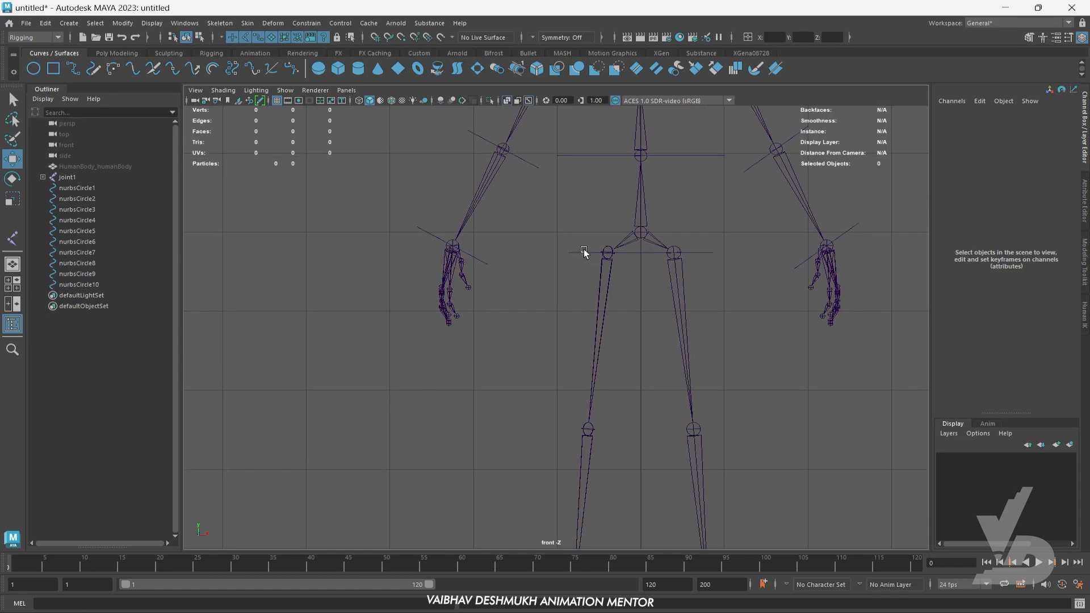
# - Duplicate the right hip circle down to the right knee joint, at about Translate X -0.63, Y 2.51 and Z -0.114
pyautogui.click(576, 252)
pyautogui.keyDown('alt'); pyautogui.moveTo(567, 341); pyautogui.dragTo(594, 340, button='middle'); pyautogui.keyUp('alt')
pyautogui.keyDown('shift'); pyautogui.moveTo(625, 236); pyautogui.dragTo(608, 371); pyautogui.keyUp('shift')
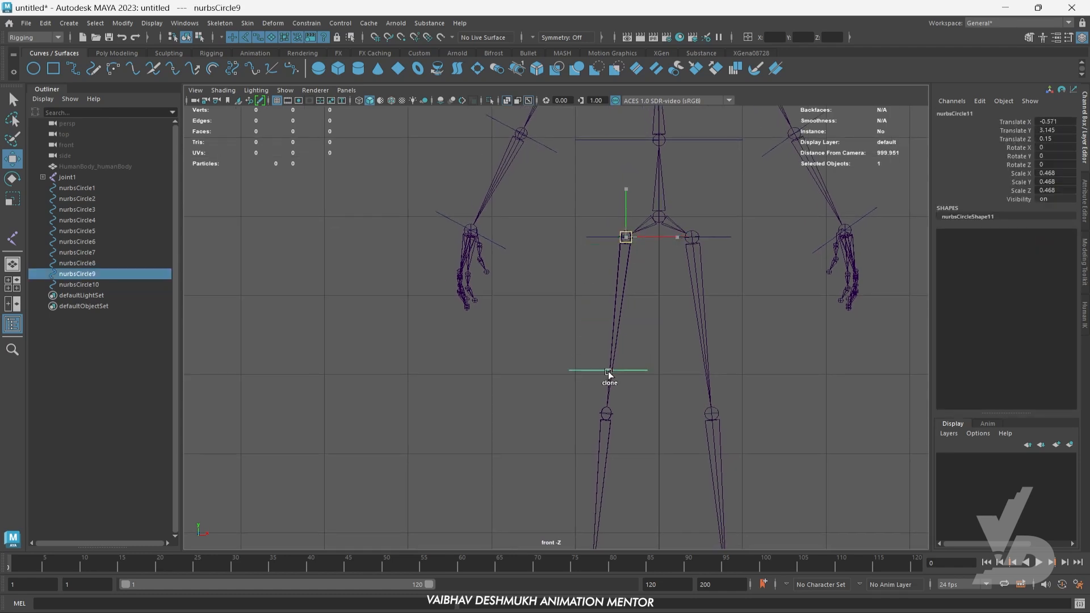
pyautogui.keyDown('shift'); pyautogui.moveTo(605, 413); pyautogui.dragTo(606, 413); pyautogui.keyUp('shift')
pyautogui.scroll(3, 600, 444)
pyautogui.keyDown('alt'); pyautogui.moveTo(602, 460); pyautogui.dragTo(606, 361, button='middle'); pyautogui.keyUp('alt')
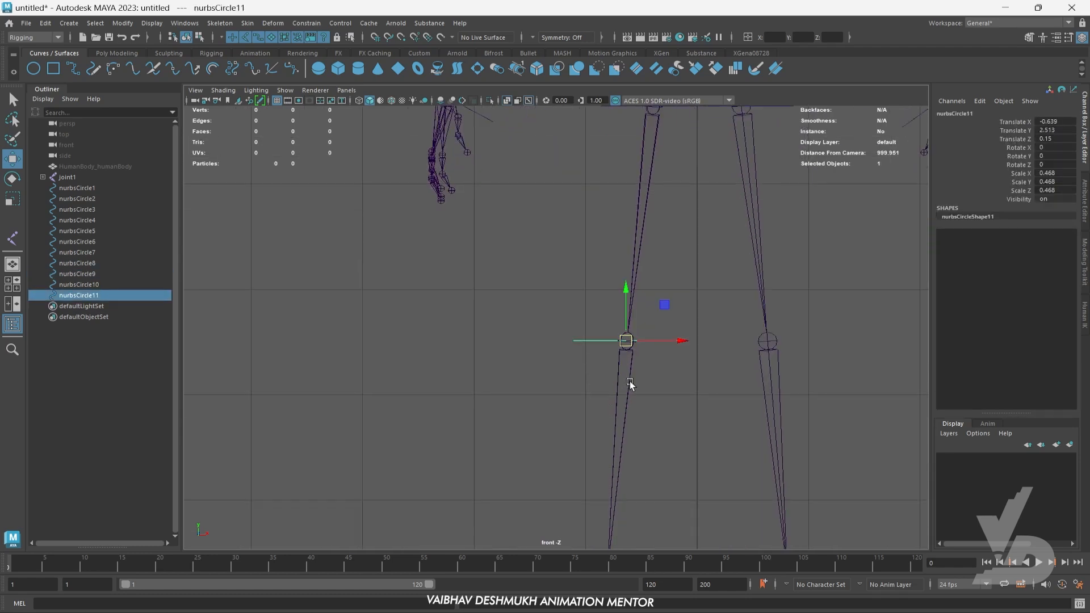
pyautogui.moveTo(625, 342); pyautogui.dragTo(632, 324)
pyautogui.keyDown('alt'); pyautogui.moveTo(712, 398); pyautogui.dragTo(640, 424, button='middle'); pyautogui.keyUp('alt')
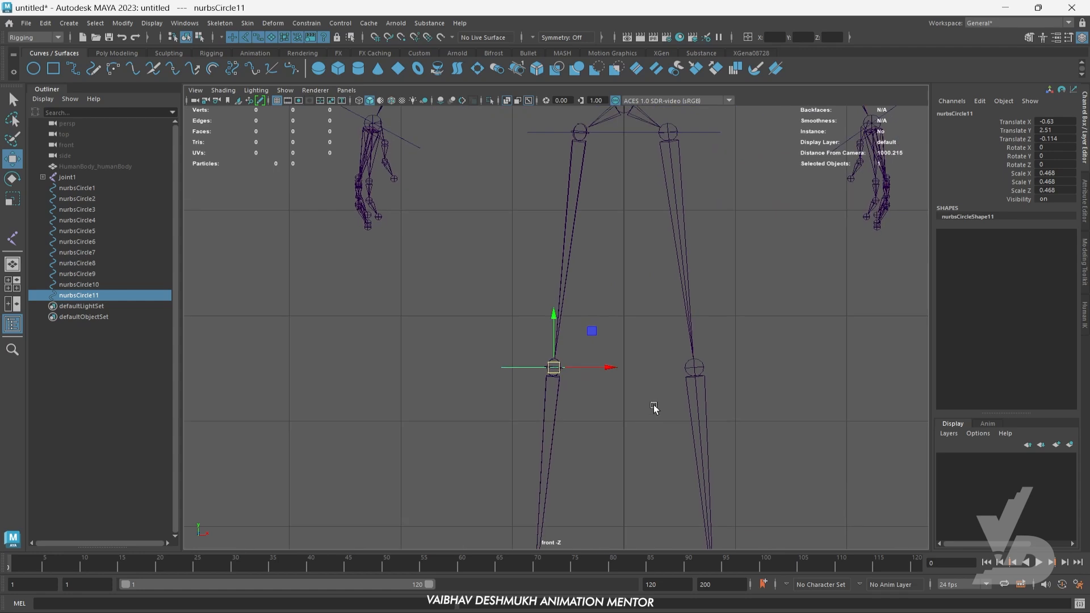
# - Duplicate the right knee circle over to the left knee joint, at about Translate X 0.631, and show the whole skeleton in perspective
pyautogui.keyDown('shift'); pyautogui.moveTo(582, 370); pyautogui.dragTo(723, 370); pyautogui.keyUp('shift')
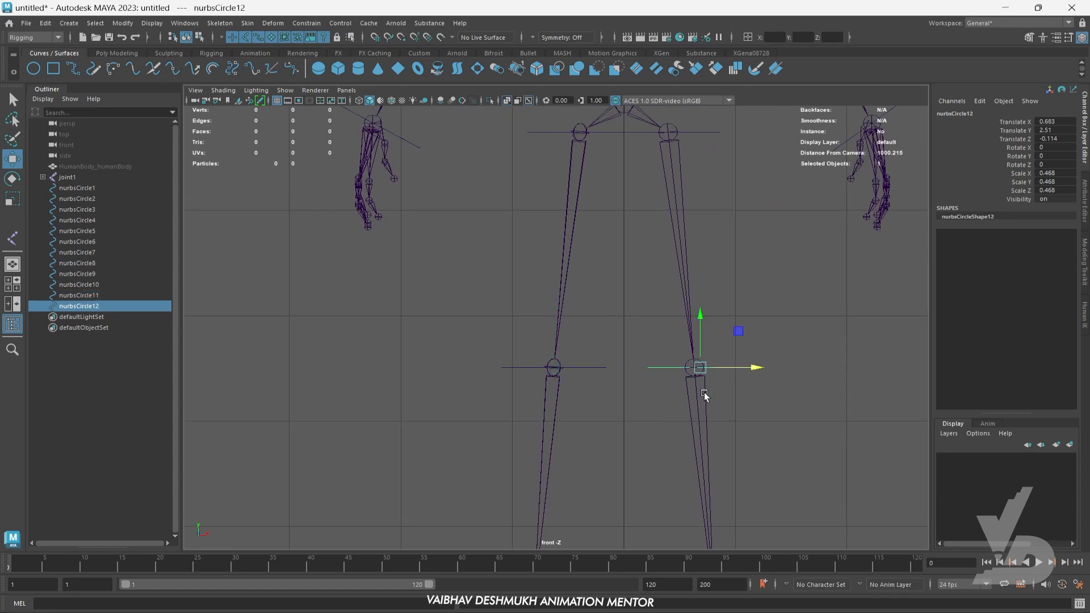
pyautogui.scroll(2, 672, 392)
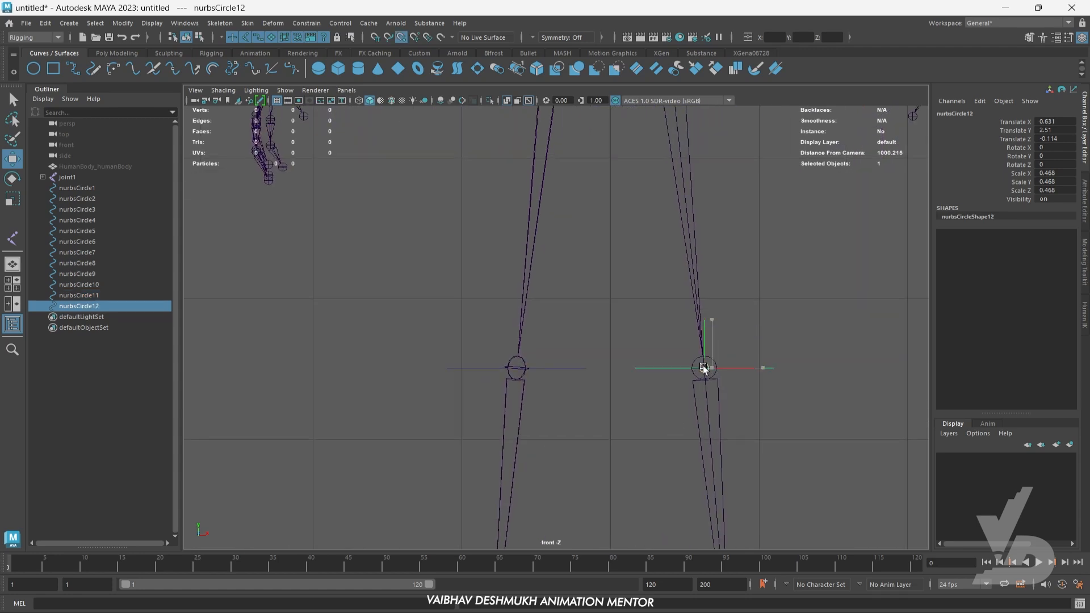
pyautogui.scroll(-3, 601, 384)
pyautogui.press('space')
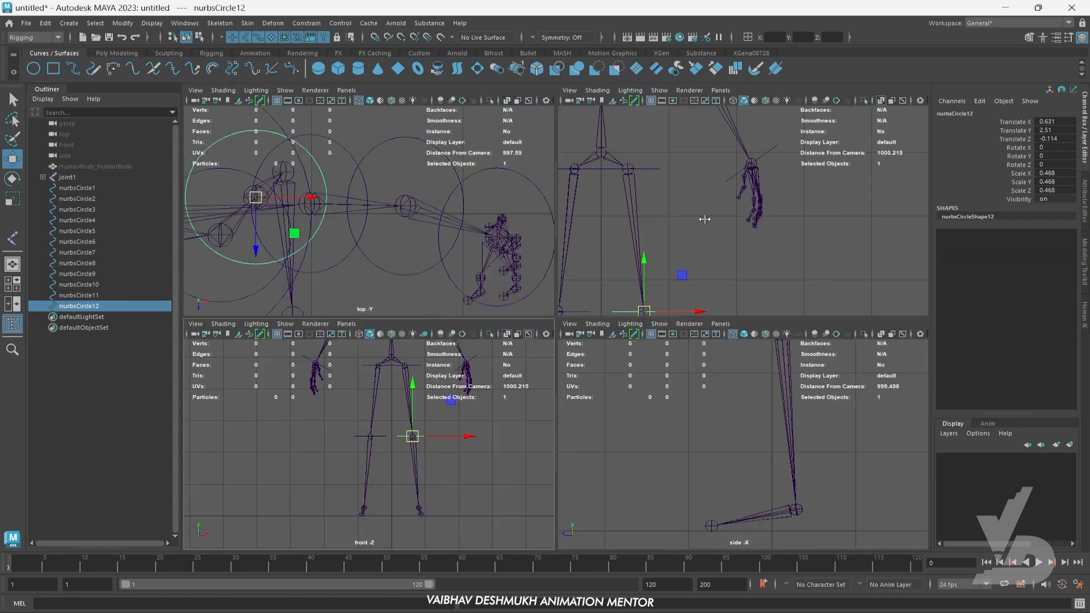
pyautogui.press('space')
pyautogui.keyDown('alt'); pyautogui.moveTo(562, 369); pyautogui.dragTo(600, 493); pyautogui.keyUp('alt')
pyautogui.click(700, 408)
# - Create a polygon cube and move it clear of the skeleton, to about Translate X 6.346
pyautogui.click(117, 53)
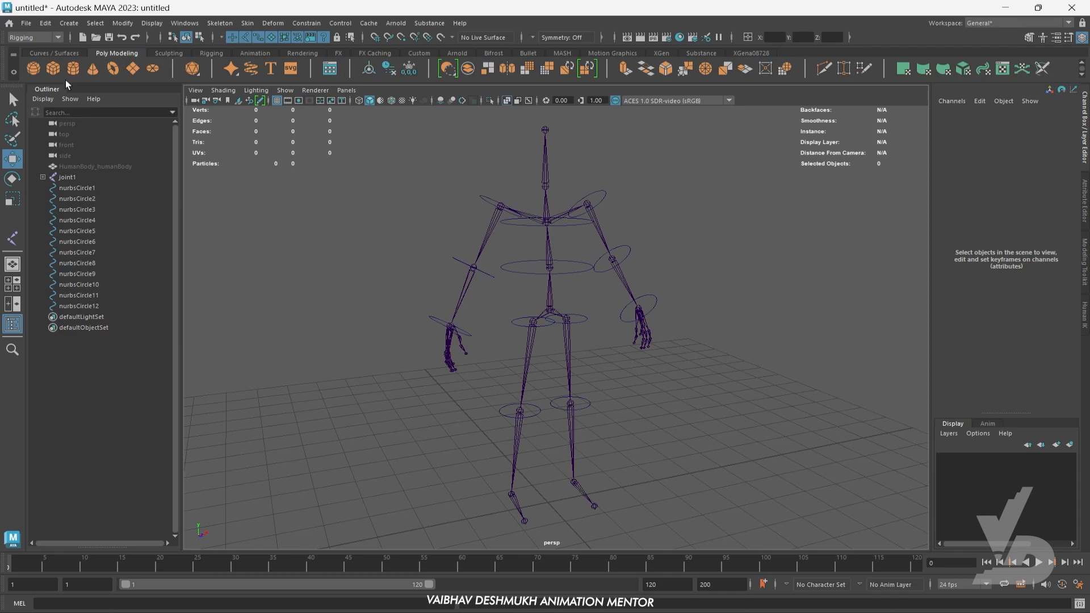
pyautogui.click(55, 67)
pyautogui.keyDown('alt'); pyautogui.moveTo(602, 471); pyautogui.dragTo(645, 440); pyautogui.keyUp('alt')
pyautogui.press('f')
pyautogui.scroll(-4, 665, 411)
pyautogui.keyDown('alt'); pyautogui.moveTo(655, 385); pyautogui.dragTo(671, 394); pyautogui.keyUp('alt')
pyautogui.keyDown('alt'); pyautogui.moveTo(694, 368); pyautogui.dragTo(686, 421, button='middle'); pyautogui.keyUp('alt')
pyautogui.click(754, 373)
pyautogui.click(569, 388)
pyautogui.keyDown('alt'); pyautogui.moveTo(547, 419); pyautogui.dragTo(594, 417); pyautogui.keyUp('alt')
pyautogui.moveTo(594, 417)
pyautogui.keyDown('alt'); pyautogui.mouseDown(button='middle')
pyautogui.moveTo(554, 445)
pyautogui.moveTo(611, 423)
pyautogui.mouseUp(button='middle'); pyautogui.keyUp('alt')
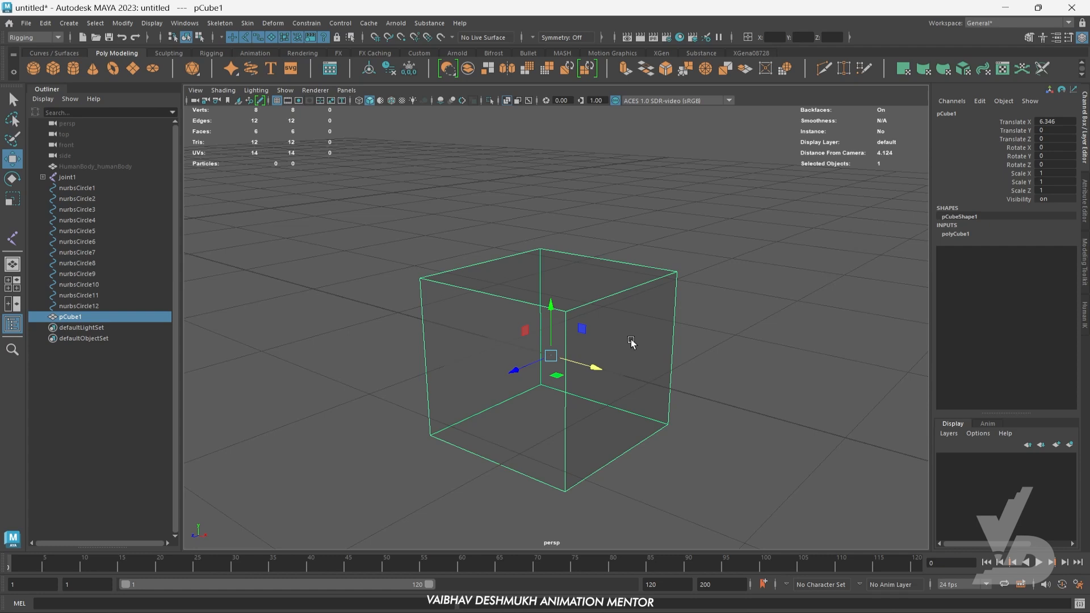
# - Set the EP Curve tool's curve degree to 1 Linear
pyautogui.click(57, 54)
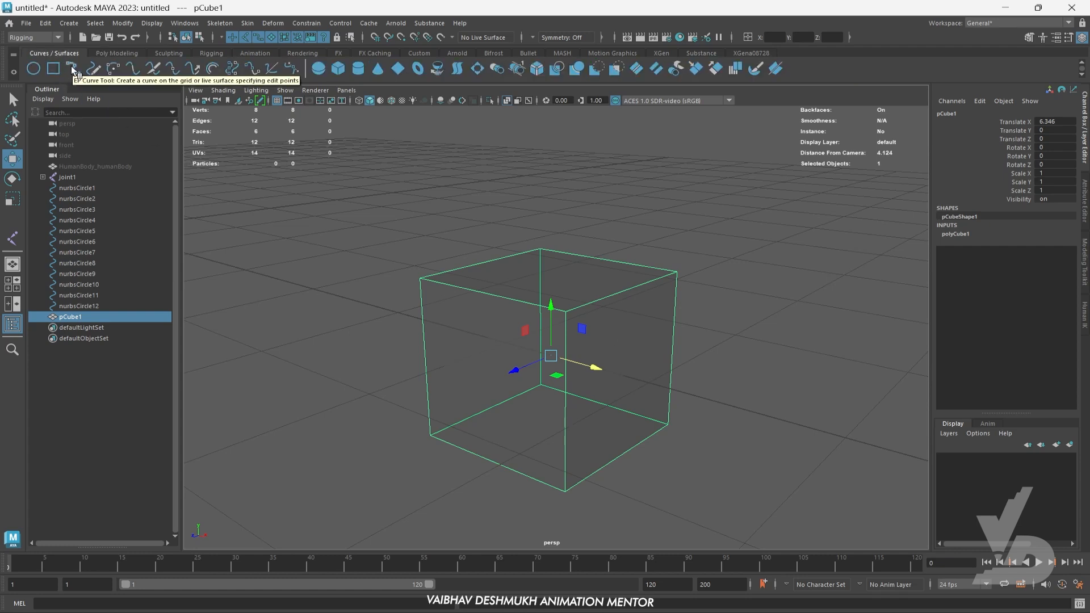
pyautogui.doubleClick(70, 66)
pyautogui.moveTo(851, 142); pyautogui.dragTo(816, 227)
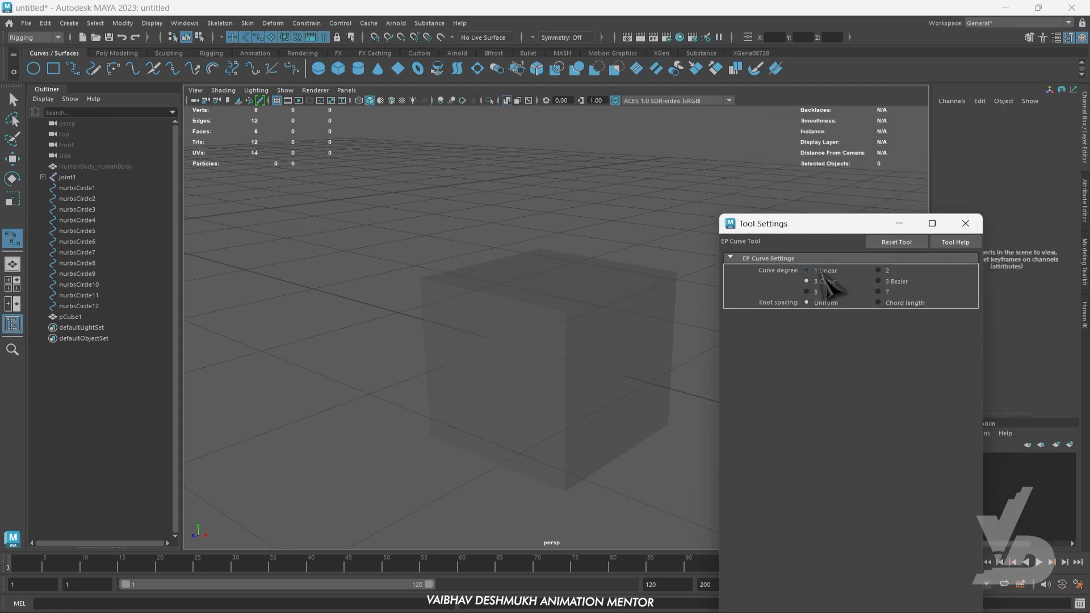
pyautogui.click(825, 271)
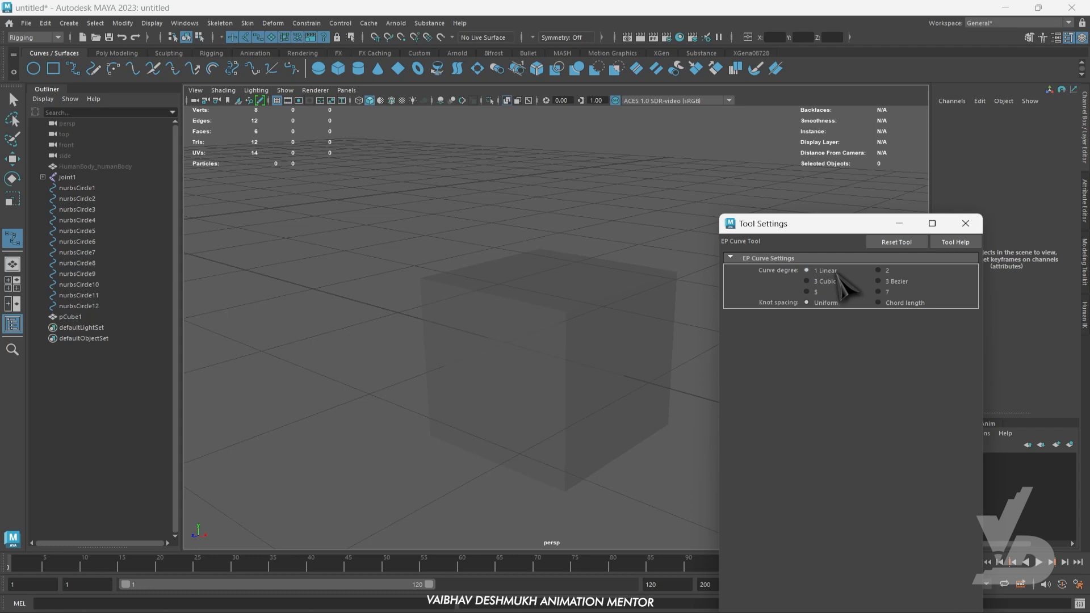
pyautogui.click(965, 223)
# - Turn on point snapping and trace the polygon cube's top and adjoining side edges with the linear EP curve, corner by corner
pyautogui.keyDown('alt'); pyautogui.moveTo(614, 303); pyautogui.dragTo(534, 337); pyautogui.keyUp('alt')
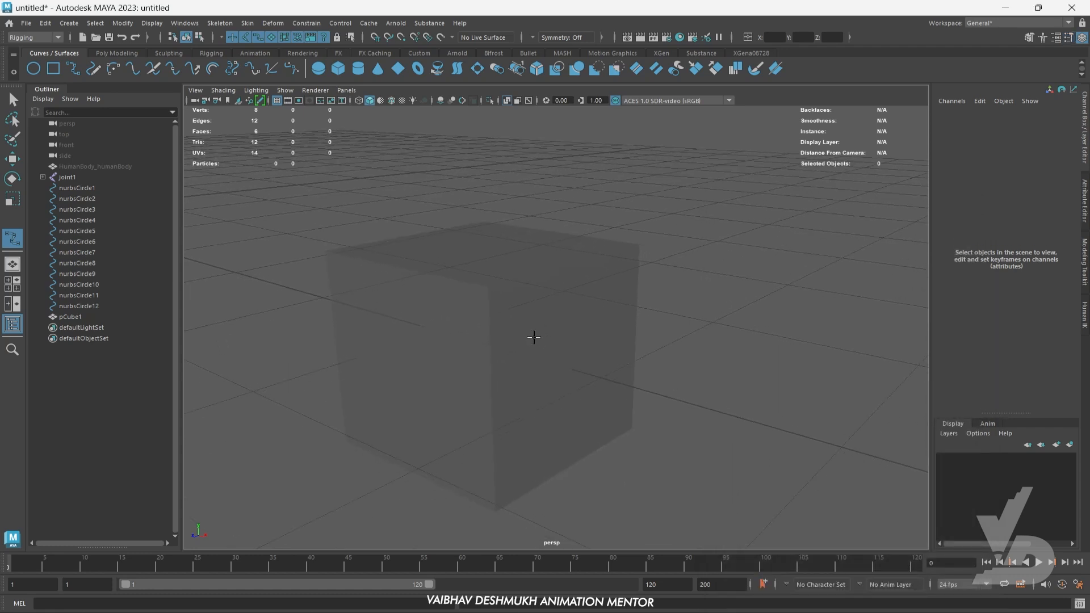
pyautogui.click(400, 37)
pyautogui.click(487, 286)
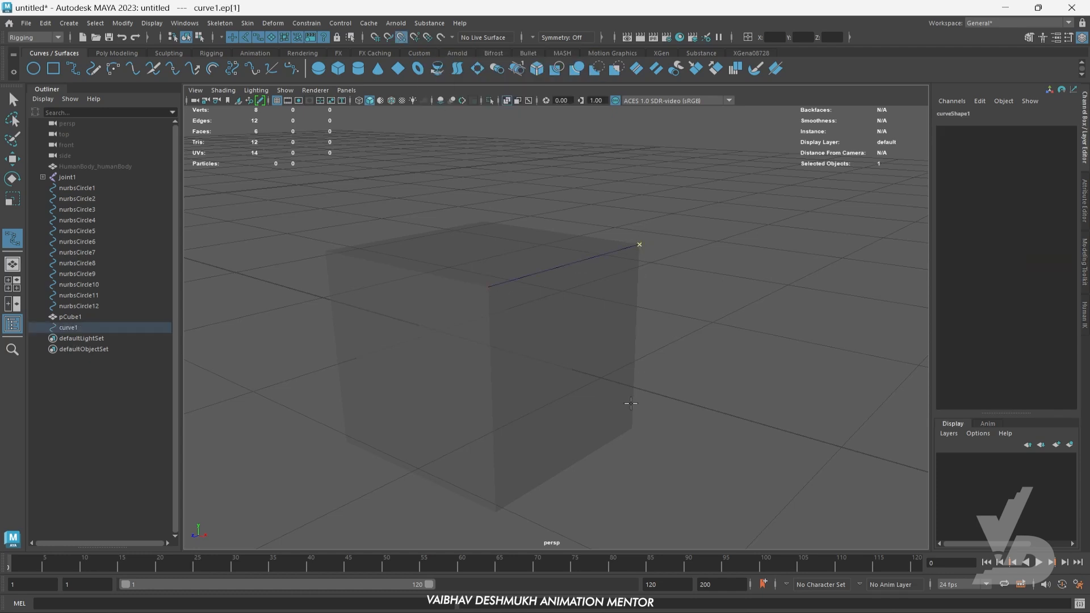
pyautogui.keyDown('alt'); pyautogui.moveTo(747, 328); pyautogui.dragTo(647, 407); pyautogui.keyUp('alt')
pyautogui.click(649, 385)
pyautogui.keyDown('alt'); pyautogui.moveTo(708, 286); pyautogui.dragTo(671, 333); pyautogui.keyUp('alt')
pyautogui.click(784, 238)
pyautogui.keyDown('alt'); pyautogui.moveTo(784, 241); pyautogui.dragTo(694, 345); pyautogui.keyUp('alt')
pyautogui.click(630, 435)
pyautogui.keyDown('alt'); pyautogui.moveTo(630, 435); pyautogui.dragTo(623, 340); pyautogui.keyUp('alt')
pyautogui.click(660, 376)
# - Trace the cube's remaining edges through its corner points and finish the cube-shaped curve
pyautogui.keyDown('alt'); pyautogui.moveTo(592, 265); pyautogui.dragTo(635, 298); pyautogui.keyUp('alt')
pyautogui.click(494, 267)
pyautogui.keyDown('alt'); pyautogui.moveTo(494, 267); pyautogui.dragTo(565, 318); pyautogui.keyUp('alt')
pyautogui.click(373, 261)
pyautogui.keyDown('alt'); pyautogui.moveTo(372, 261); pyautogui.dragTo(537, 372); pyautogui.keyUp('alt')
pyautogui.click(519, 456)
pyautogui.keyDown('alt'); pyautogui.moveTo(519, 455); pyautogui.dragTo(382, 457); pyautogui.keyUp('alt')
pyautogui.keyDown('alt'); pyautogui.moveTo(316, 434); pyautogui.dragTo(602, 432); pyautogui.keyUp('alt')
pyautogui.click(516, 448)
pyautogui.click(439, 386)
pyautogui.keyDown('alt'); pyautogui.moveTo(546, 397); pyautogui.dragTo(534, 439); pyautogui.keyUp('alt')
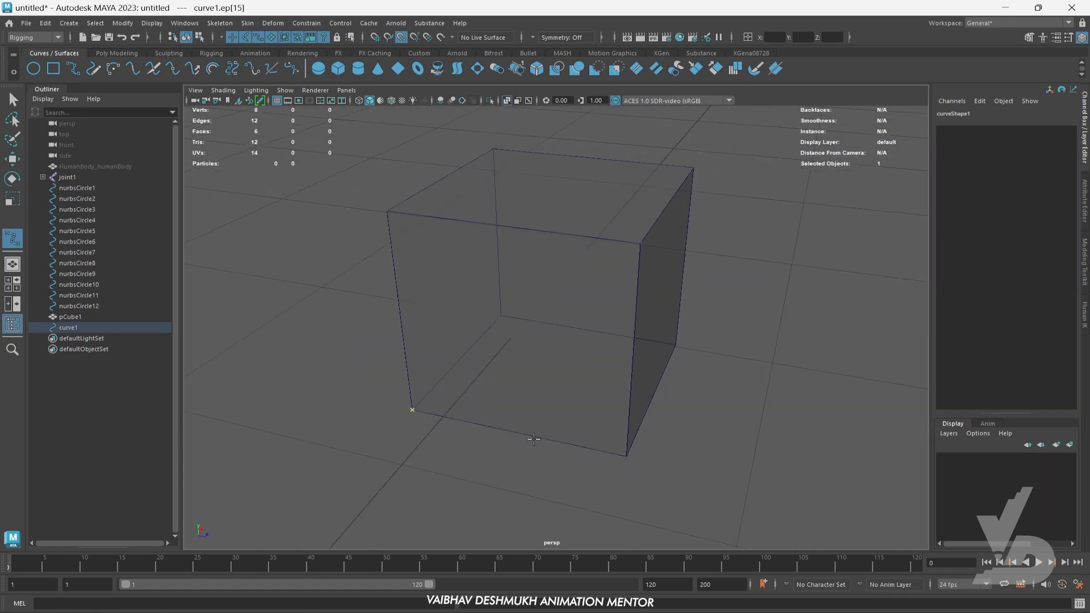
pyautogui.press('Return')
# - Delete the polygon cube, keeping the curve traced around it
pyautogui.scroll(-5, 534, 439)
pyautogui.keyDown('alt'); pyautogui.moveTo(732, 423); pyautogui.dragTo(672, 460); pyautogui.keyUp('alt')
pyautogui.click(672, 460)
pyautogui.click(592, 293)
pyautogui.keyDown('alt'); pyautogui.moveTo(688, 390); pyautogui.dragTo(668, 421, button='middle'); pyautogui.keyUp('alt')
pyautogui.keyDown('alt'); pyautogui.moveTo(667, 420); pyautogui.dragTo(548, 430); pyautogui.keyUp('alt')
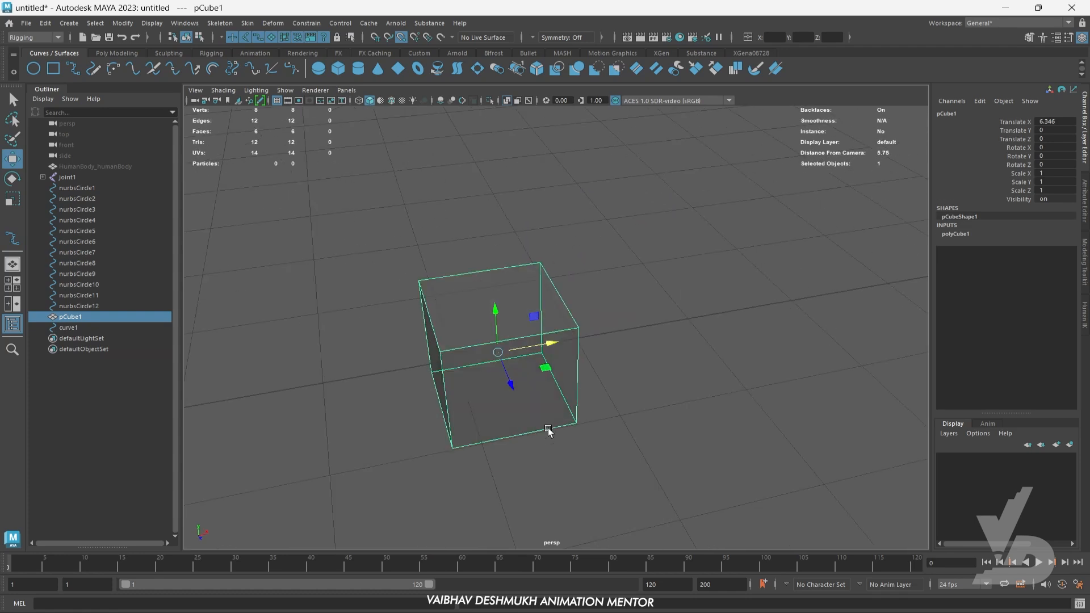
pyautogui.moveTo(545, 345); pyautogui.dragTo(786, 328)
pyautogui.press('Delete')
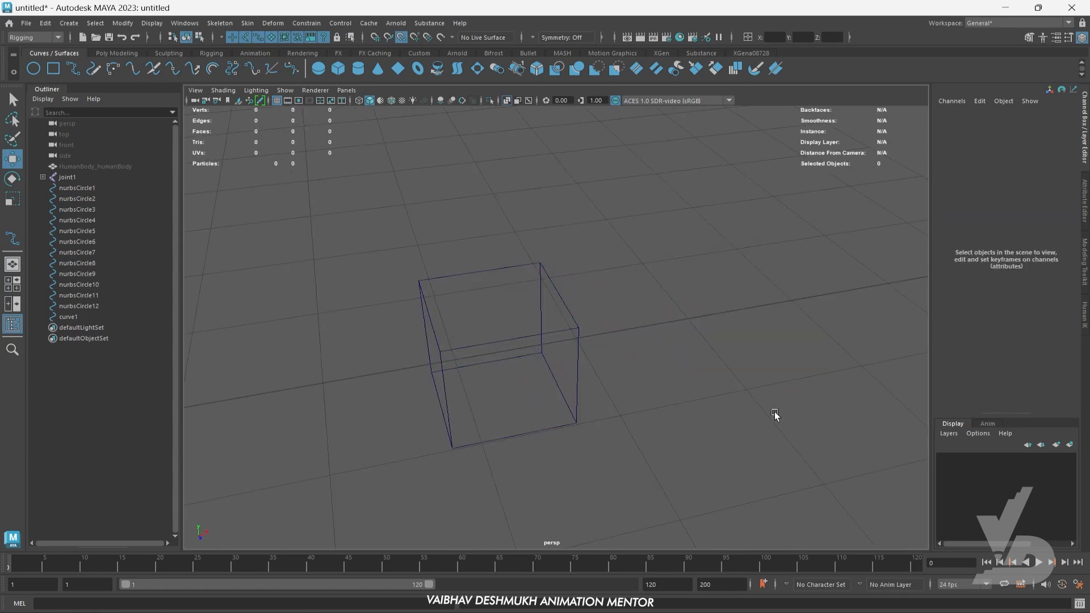
# - Center the pivot of the cube-shaped curve
pyautogui.moveTo(462, 243); pyautogui.dragTo(616, 441)
pyautogui.press('f')
pyautogui.scroll(-7, 633, 441)
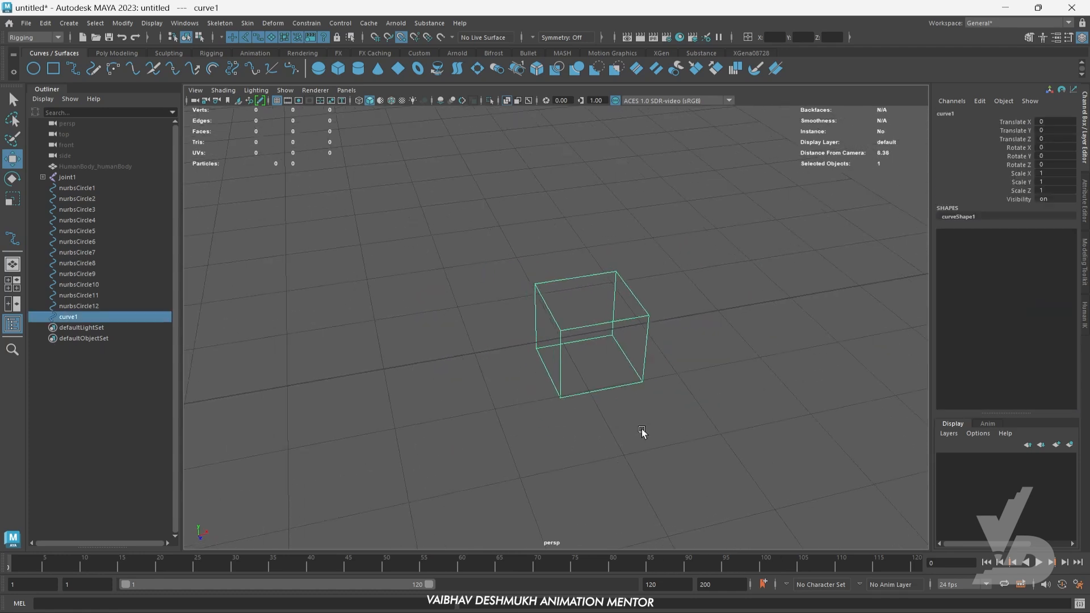
pyautogui.keyDown('alt'); pyautogui.moveTo(652, 414); pyautogui.dragTo(761, 445, button='middle'); pyautogui.keyUp('alt')
pyautogui.keyDown('alt'); pyautogui.moveTo(761, 445); pyautogui.dragTo(738, 442); pyautogui.keyUp('alt')
pyautogui.keyDown('alt'); pyautogui.moveTo(737, 441); pyautogui.dragTo(736, 377, button='middle'); pyautogui.keyUp('alt')
pyautogui.click(123, 23)
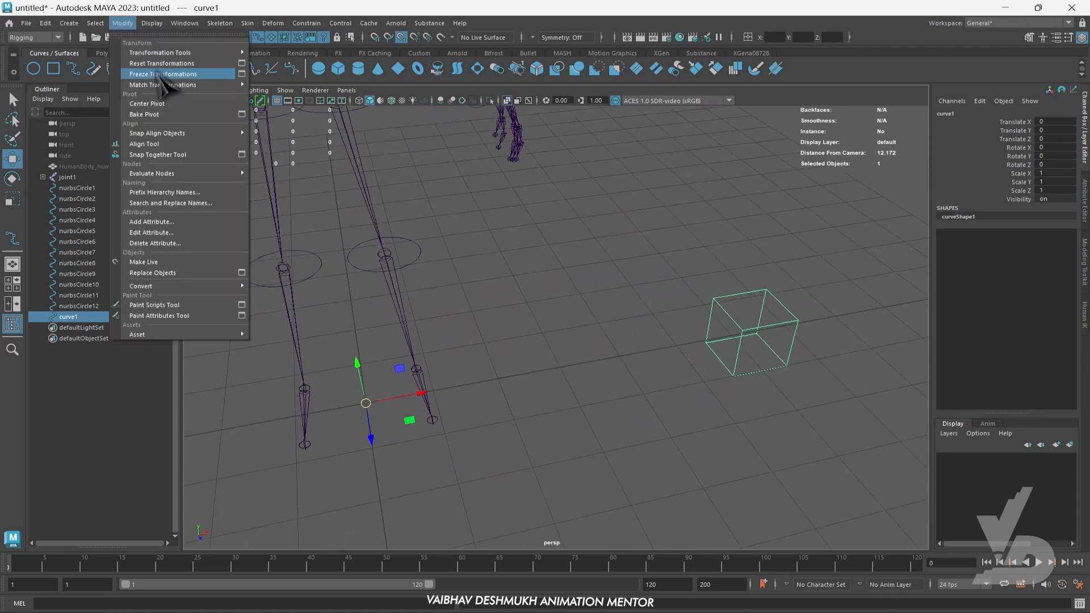
pyautogui.click(169, 105)
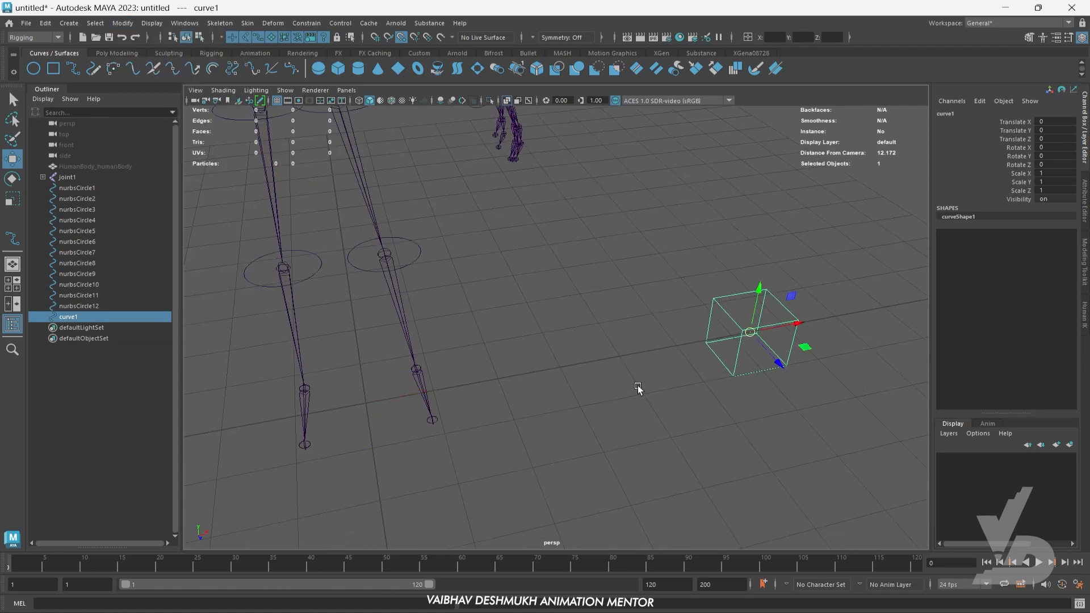
# - Move the cube-shaped curve onto the skeleton's head, at about Translate X -6.365 and Y 8.548
pyautogui.keyDown('alt'); pyautogui.moveTo(768, 345); pyautogui.dragTo(781, 361, button='middle'); pyautogui.keyUp('alt')
pyautogui.moveTo(797, 341); pyautogui.dragTo(436, 401)
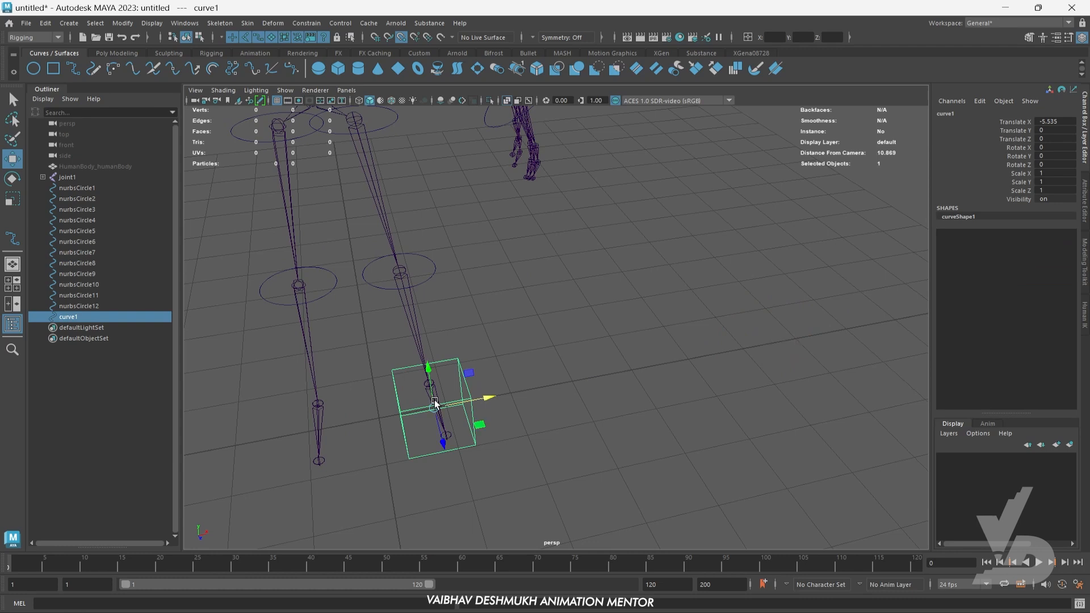
pyautogui.keyDown('alt'); pyautogui.moveTo(544, 347); pyautogui.dragTo(591, 392, button='middle'); pyautogui.keyUp('alt')
pyautogui.keyDown('alt'); pyautogui.moveTo(591, 392); pyautogui.dragTo(599, 404); pyautogui.keyUp('alt')
pyautogui.press('space')
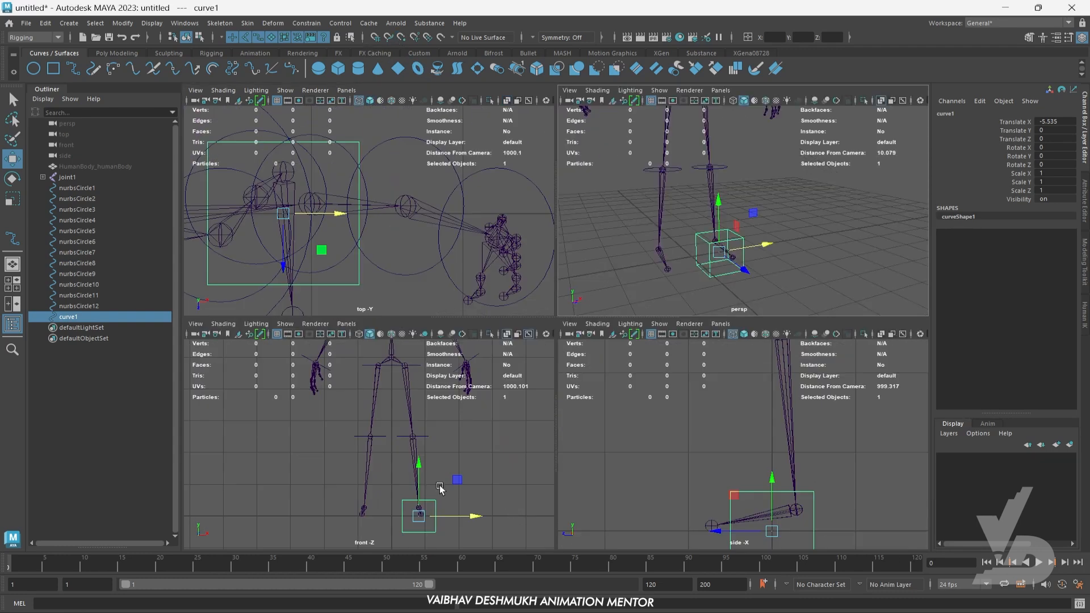
pyautogui.press('space')
pyautogui.scroll(-3, 645, 360)
pyautogui.scroll(2, 652, 471)
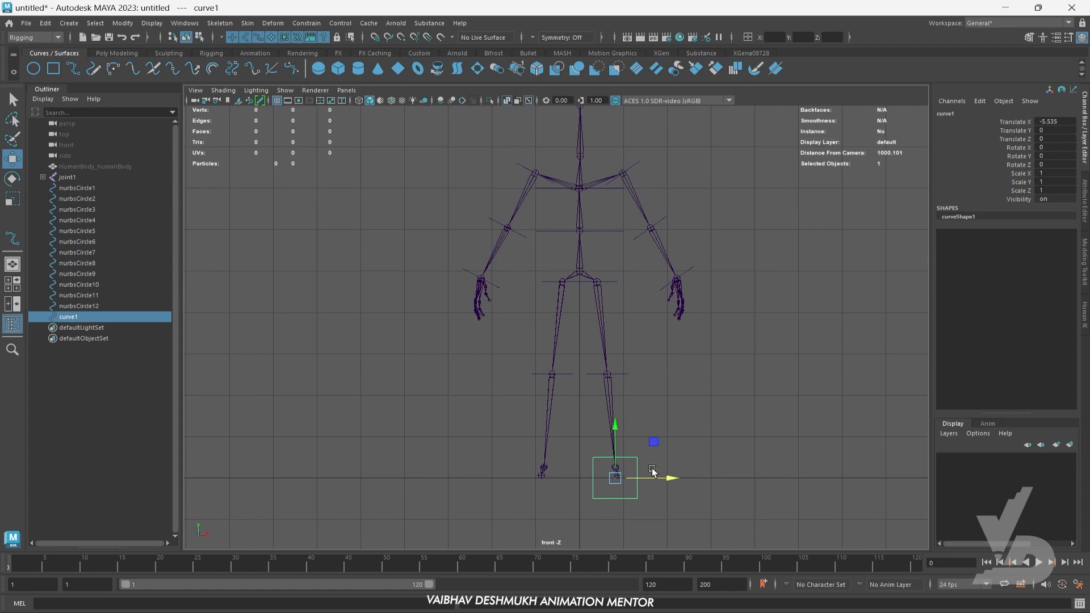
pyautogui.moveTo(621, 483); pyautogui.dragTo(592, 225)
pyautogui.keyDown('alt'); pyautogui.moveTo(592, 226); pyautogui.dragTo(621, 374, button='middle'); pyautogui.keyUp('alt')
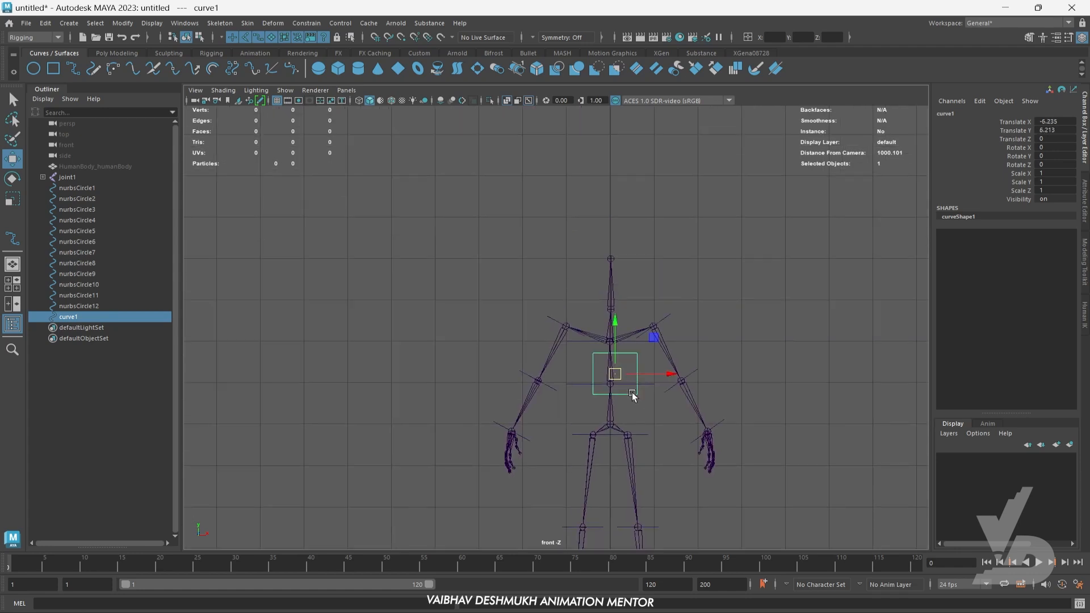
pyautogui.moveTo(616, 378); pyautogui.dragTo(594, 344)
pyautogui.press('space')
# - Stretch the head cube curve vertically to about Scale Y 1.384 and align it with the head joints at about Translate X -6.32
pyautogui.press('space')
pyautogui.press('f')
pyautogui.scroll(-4, 577, 289)
pyautogui.keyDown('alt'); pyautogui.moveTo(594, 344); pyautogui.dragTo(596, 319, button='middle'); pyautogui.keyUp('alt')
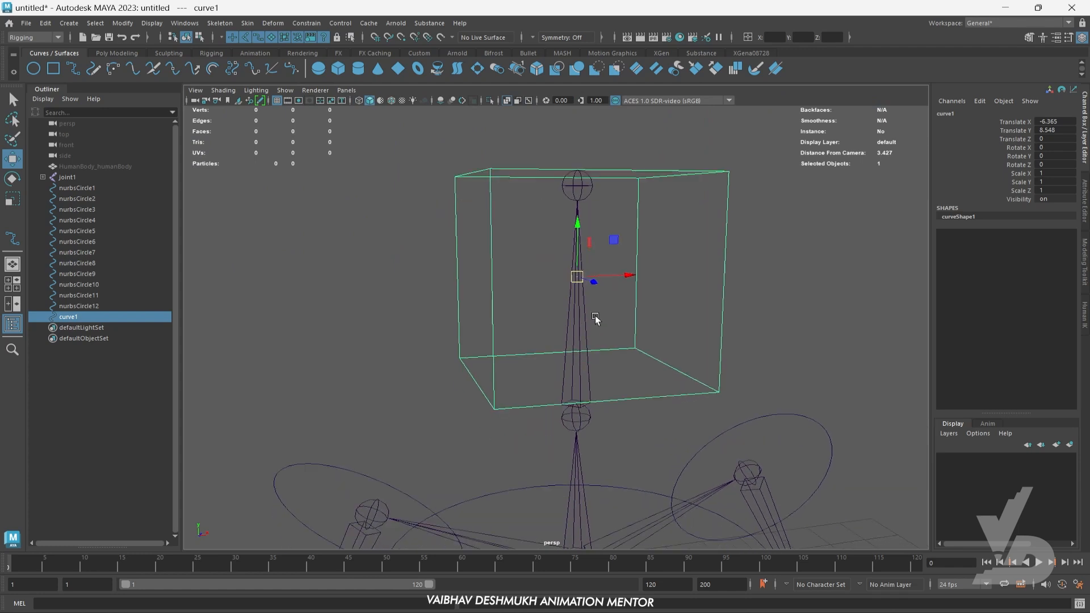
pyautogui.press('r')
pyautogui.moveTo(577, 256); pyautogui.dragTo(578, 205)
# - Shift the head cube curve in the side view to about Translate Z -0.078
pyautogui.press('space')
pyautogui.press('space')
pyautogui.scroll(3, 640, 407)
pyautogui.press('w')
pyautogui.moveTo(594, 281); pyautogui.dragTo(621, 329)
pyautogui.press('space')
pyautogui.press('space')
pyautogui.scroll(-4, 638, 335)
pyautogui.scroll(1, 625, 343)
pyautogui.moveTo(565, 274); pyautogui.dragTo(577, 273)
pyautogui.scroll(1, 638, 277)
pyautogui.keyDown('alt'); pyautogui.moveTo(638, 277); pyautogui.dragTo(641, 313, button='middle'); pyautogui.keyUp('alt')
# - Reshape the head cube curve by moving its corner control vertices in the side view, and return to object mode
pyautogui.moveTo(685, 217); pyautogui.dragTo(663, 217, button='right')
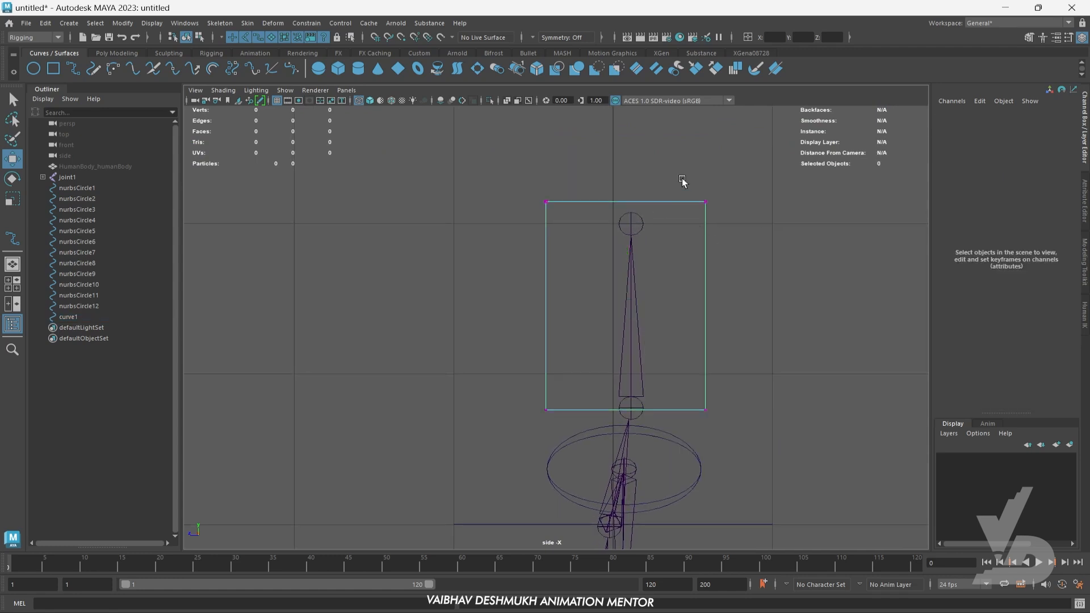
pyautogui.moveTo(682, 181); pyautogui.dragTo(716, 243)
pyautogui.moveTo(702, 202); pyautogui.dragTo(722, 175)
pyautogui.keyDown('alt'); pyautogui.moveTo(703, 305); pyautogui.dragTo(705, 269, button='middle'); pyautogui.keyUp('alt')
pyautogui.moveTo(529, 365); pyautogui.dragTo(544, 402)
pyautogui.moveTo(730, 388); pyautogui.dragTo(730, 389)
pyautogui.moveTo(707, 374); pyautogui.dragTo(718, 363)
pyautogui.moveTo(523, 383); pyautogui.dragTo(558, 421)
pyautogui.moveTo(545, 400); pyautogui.dragTo(536, 426)
pyautogui.keyDown('alt'); pyautogui.moveTo(755, 364); pyautogui.dragTo(754, 399, button='middle'); pyautogui.keyUp('alt')
pyautogui.press('space')
pyautogui.press('space')
pyautogui.moveTo(695, 305)
pyautogui.keyDown('alt'); pyautogui.mouseDown()
pyautogui.moveTo(720, 294)
pyautogui.moveTo(684, 289)
pyautogui.mouseUp(); pyautogui.keyUp('alt')
pyautogui.rightClick(608, 150)
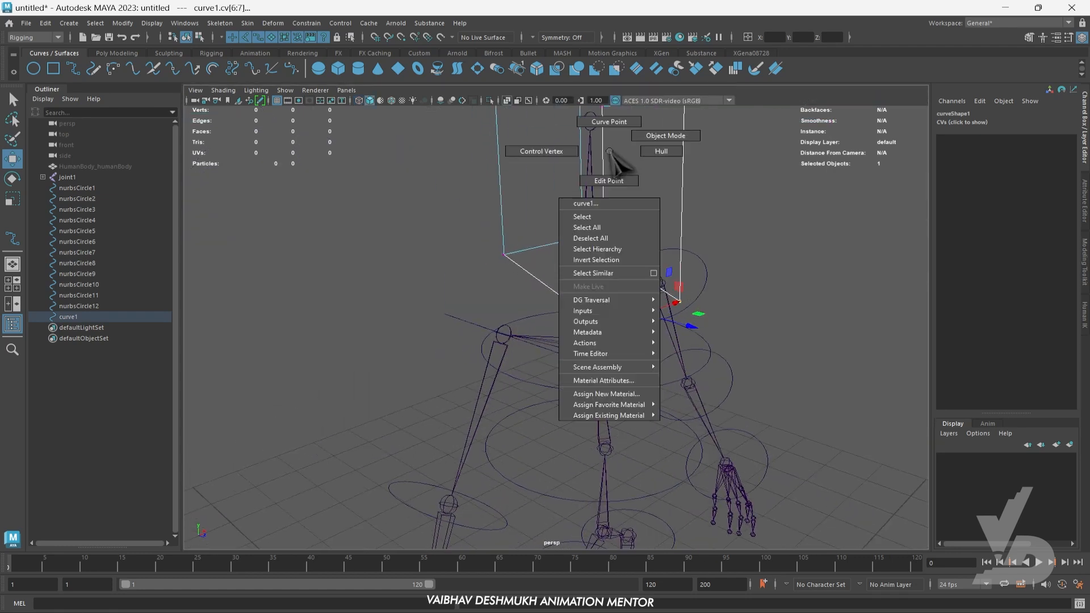
pyautogui.moveTo(609, 151); pyautogui.dragTo(665, 136, button='right')
pyautogui.click(768, 251)
# - Duplicate the head cube curve down to the pelvis, at about Translate Y 5.076
pyautogui.scroll(-5, 732, 333)
pyautogui.keyDown('alt'); pyautogui.moveTo(732, 334); pyautogui.dragTo(713, 382); pyautogui.keyUp('alt')
pyautogui.scroll(-3, 730, 340)
pyautogui.keyDown('alt'); pyautogui.moveTo(713, 382); pyautogui.dragTo(730, 338, button='middle'); pyautogui.keyUp('alt')
pyautogui.moveTo(621, 153); pyautogui.dragTo(589, 248)
pyautogui.hotkey('ctrl', 'd')
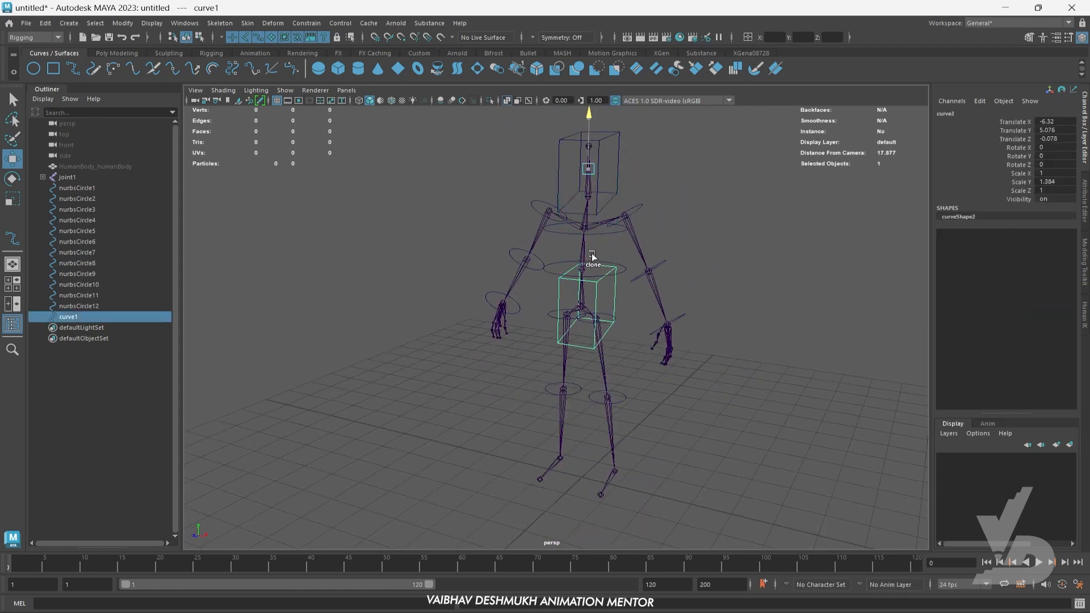
# - Widen and flatten the pelvis cube curve to about Scale X 1.744 and Scale Y 0.723
pyautogui.press('space')
# - Move the pelvis cube curve in the side view to about Translate Z 0.172, centering it on the hip joints
pyautogui.press('space')
pyautogui.press('f')
pyautogui.scroll(-6, 512, 403)
pyautogui.scroll(2, 540, 384)
pyautogui.scroll(3, 540, 384)
pyautogui.press('r')
pyautogui.moveTo(646, 328)
pyautogui.mouseDown()
pyautogui.moveTo(673, 324)
pyautogui.moveTo(632, 342)
pyautogui.mouseUp()
pyautogui.moveTo(593, 286); pyautogui.dragTo(591, 312)
pyautogui.press('space')
pyautogui.press('space')
pyautogui.press('f')
pyautogui.scroll(-6, 653, 410)
pyautogui.keyDown('alt'); pyautogui.moveTo(593, 379); pyautogui.dragTo(659, 407, button='middle'); pyautogui.keyUp('alt')
pyautogui.scroll(3, 706, 408)
pyautogui.press('w')
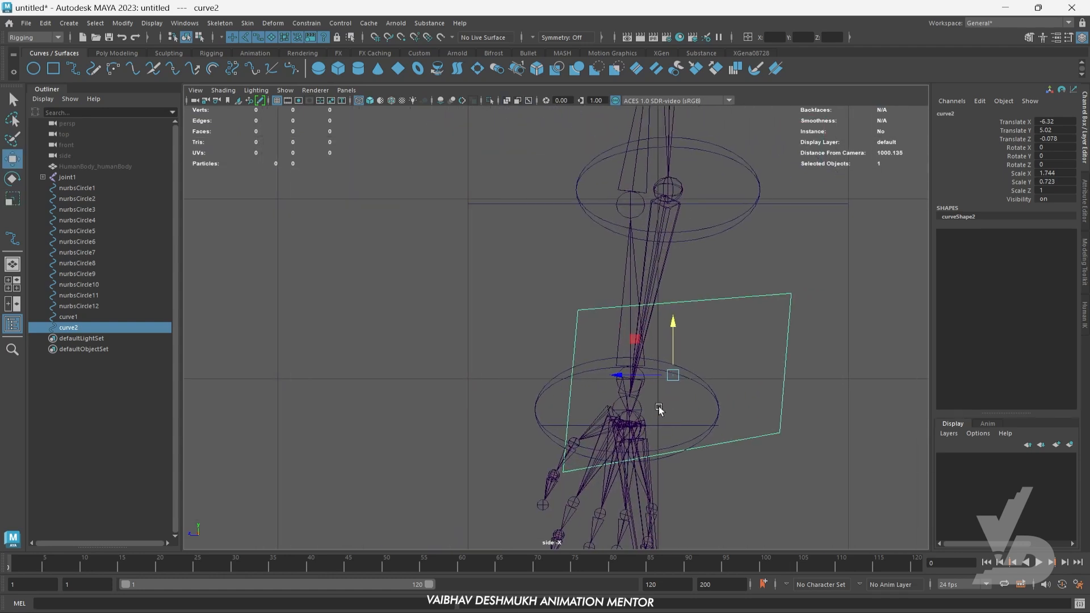
pyautogui.moveTo(617, 375); pyautogui.dragTo(570, 377)
pyautogui.scroll(2, 672, 434)
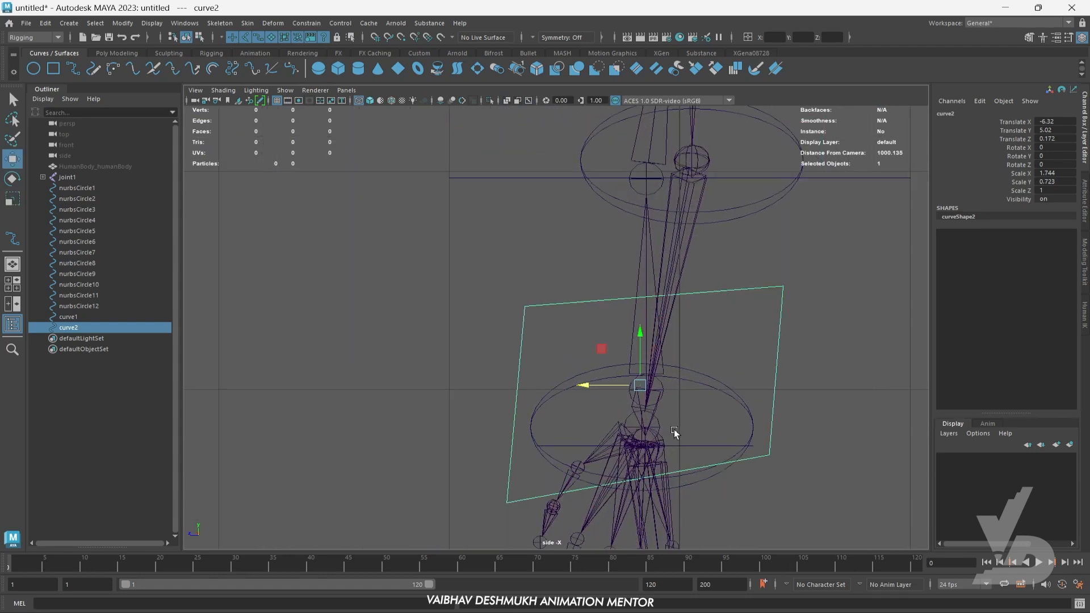
# - Show the pelvis cube curve's control vertices and level its upper corners in the side view
pyautogui.keyDown('alt'); pyautogui.moveTo(673, 433); pyautogui.dragTo(576, 386, button='middle'); pyautogui.keyUp('alt')
pyautogui.moveTo(676, 285); pyautogui.dragTo(635, 276, button='right')
pyautogui.click(686, 226)
pyautogui.moveTo(692, 202); pyautogui.dragTo(694, 222)
pyautogui.keyDown('alt'); pyautogui.moveTo(708, 402); pyautogui.dragTo(712, 396, button='middle'); pyautogui.keyUp('alt')
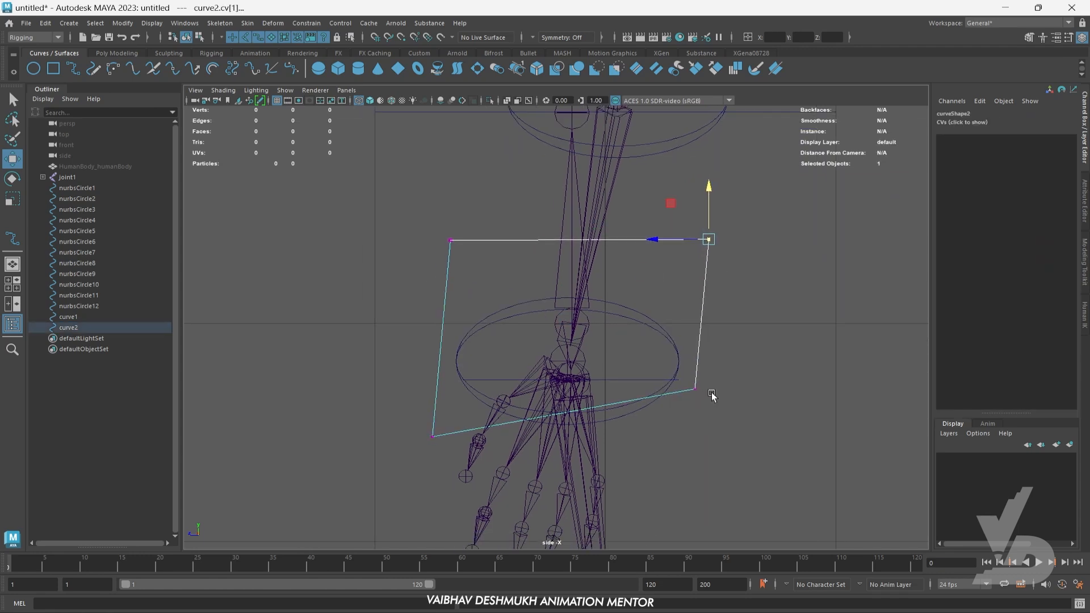
# - Level and spread the pelvis curve's lower corners, and lower its upper corners, in the side view
pyautogui.moveTo(730, 418); pyautogui.dragTo(730, 417)
pyautogui.moveTo(693, 388); pyautogui.dragTo(712, 436)
pyautogui.keyDown('alt'); pyautogui.moveTo(559, 425); pyautogui.dragTo(588, 437, button='middle'); pyautogui.keyUp('alt')
pyautogui.moveTo(414, 424); pyautogui.dragTo(474, 458)
pyautogui.moveTo(462, 451); pyautogui.dragTo(436, 450)
pyautogui.moveTo(740, 440); pyautogui.dragTo(747, 454)
pyautogui.moveTo(742, 448); pyautogui.dragTo(765, 449)
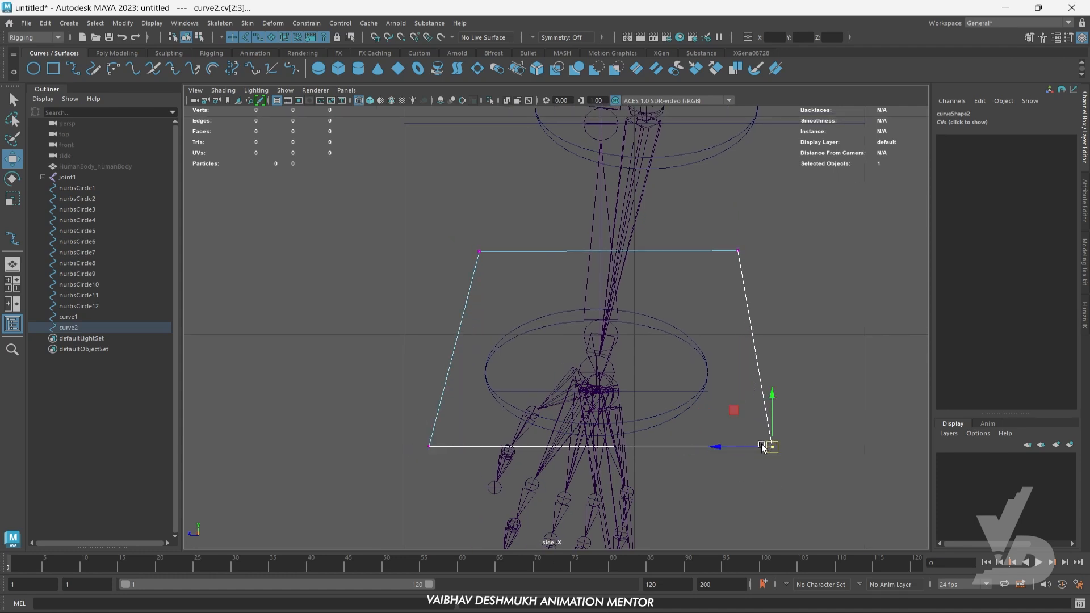
pyautogui.keyDown('alt'); pyautogui.moveTo(761, 446); pyautogui.dragTo(761, 483, button='middle'); pyautogui.keyUp('alt')
pyautogui.moveTo(453, 274); pyautogui.dragTo(503, 304)
pyautogui.keyDown('shift'); pyautogui.moveTo(704, 256); pyautogui.dragTo(778, 313); pyautogui.keyUp('shift')
pyautogui.moveTo(612, 241); pyautogui.dragTo(612, 286)
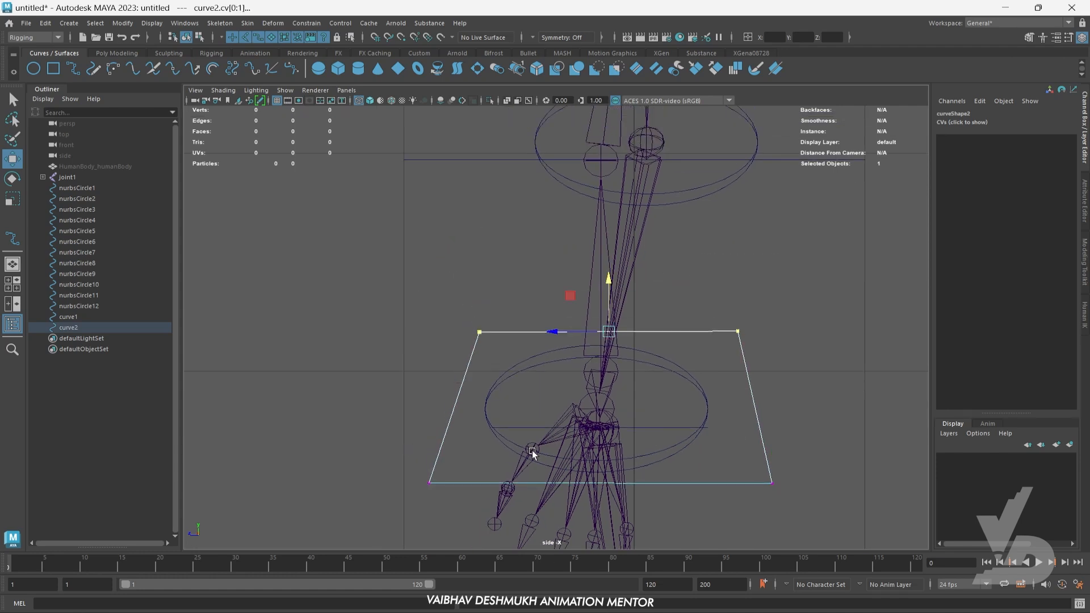
# - Taper the pelvis curve in the front view by narrowing its upper corners and widening its lower ones, and return to object mode
pyautogui.press('space')
pyautogui.press('space')
pyautogui.scroll(2, 539, 375)
pyautogui.keyDown('alt'); pyautogui.moveTo(550, 364); pyautogui.dragTo(549, 415, button='middle'); pyautogui.keyUp('alt')
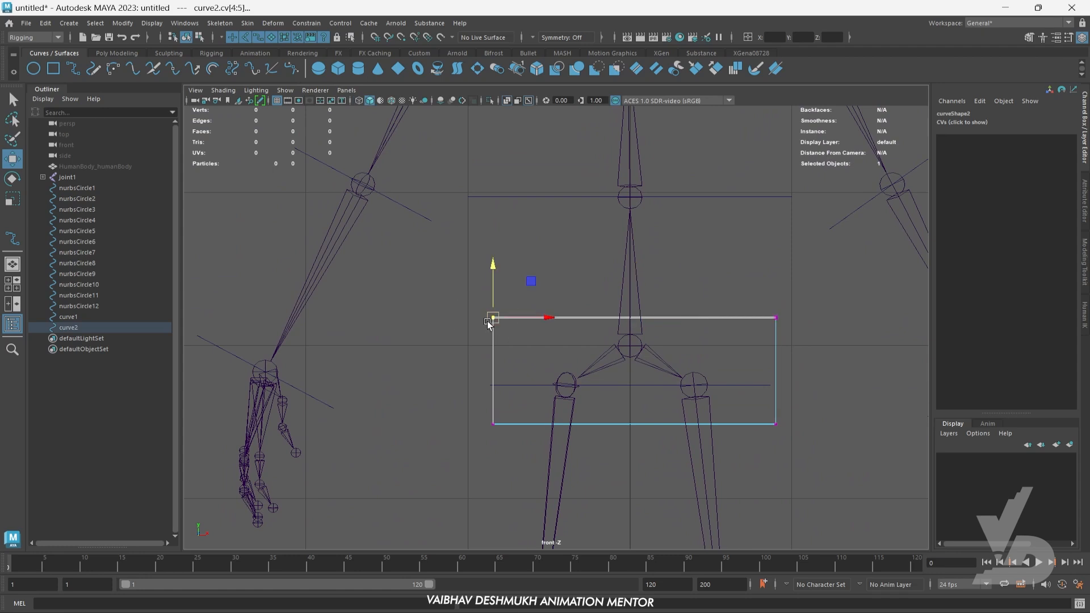
pyautogui.moveTo(738, 301); pyautogui.dragTo(786, 326)
pyautogui.moveTo(806, 318); pyautogui.dragTo(782, 321)
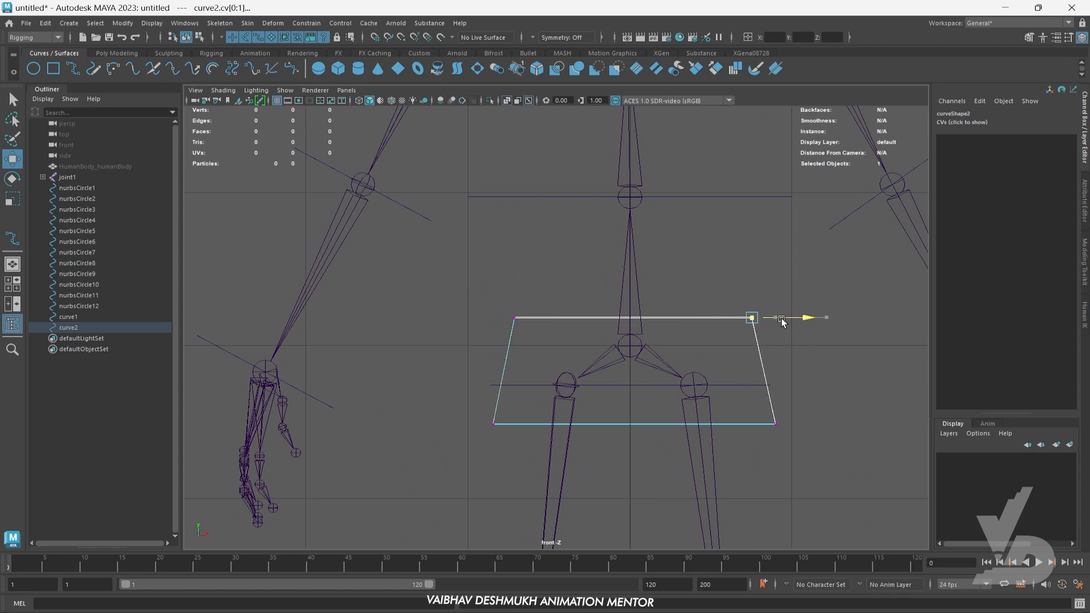
pyautogui.moveTo(495, 437); pyautogui.dragTo(475, 414)
pyautogui.moveTo(754, 424); pyautogui.dragTo(792, 431)
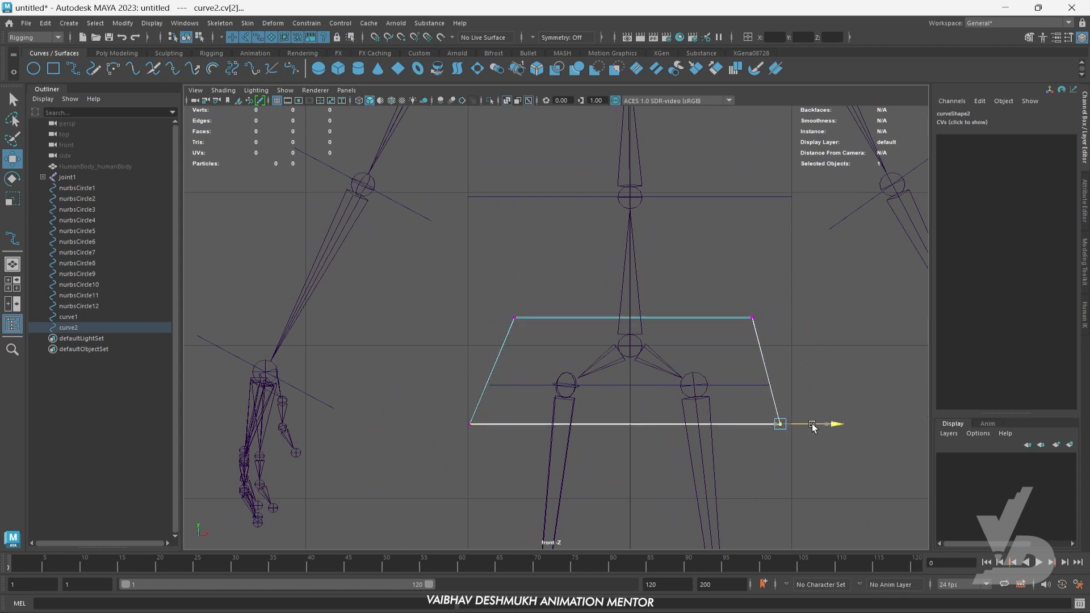
pyautogui.press('space')
pyautogui.press('space')
pyautogui.moveTo(590, 328); pyautogui.dragTo(675, 289, button='right')
pyautogui.click(744, 284)
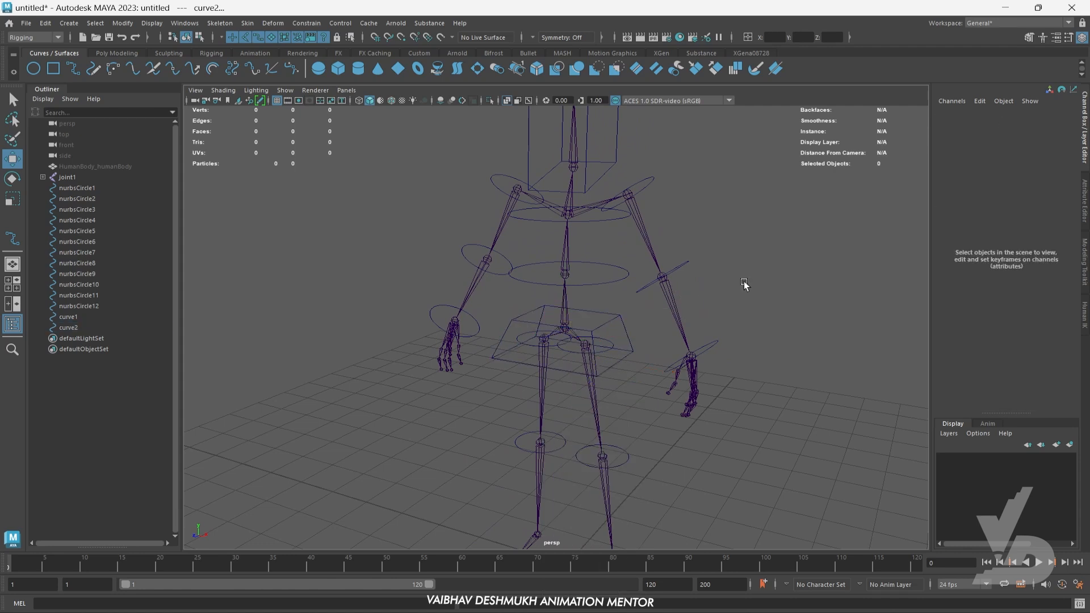
# - Duplicate the pelvis curve down to the feet, at about Translate Y 0.94
pyautogui.keyDown('alt'); pyautogui.moveTo(545, 491); pyautogui.dragTo(610, 461); pyautogui.keyUp('alt')
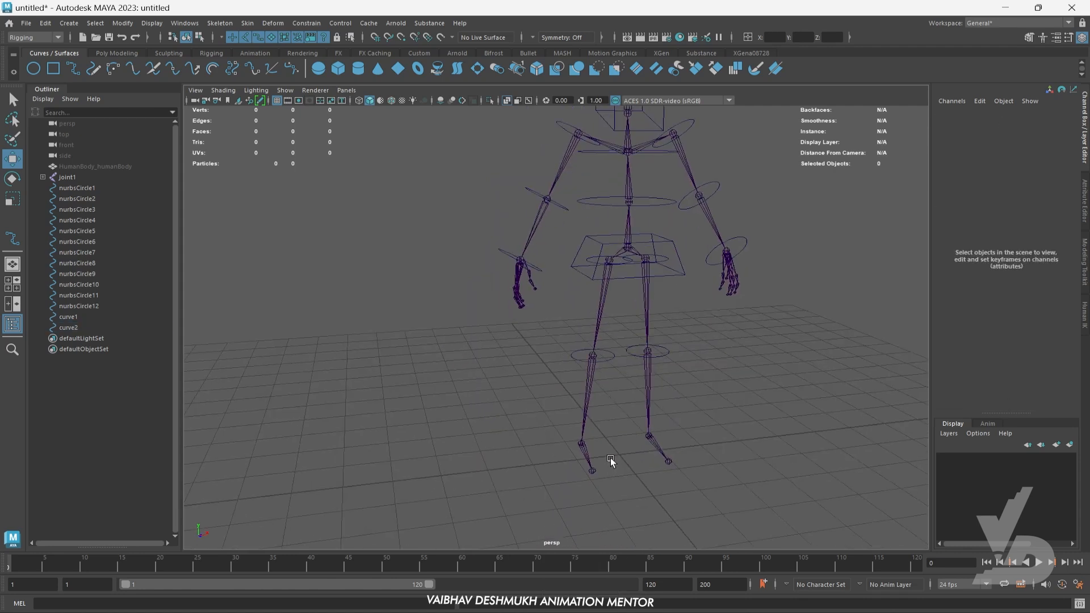
pyautogui.click(670, 248)
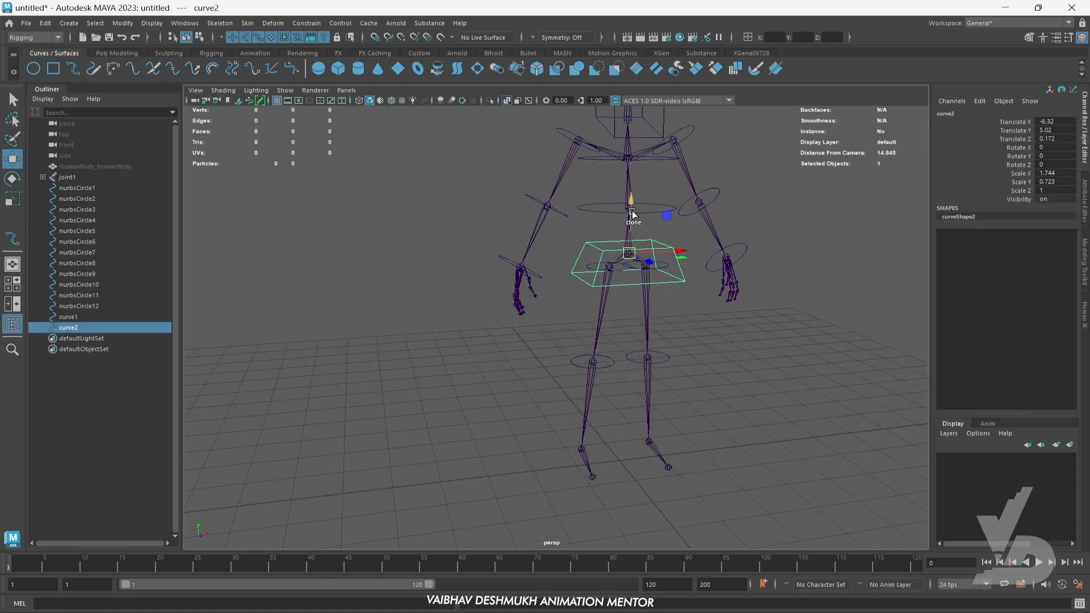
pyautogui.moveTo(633, 204)
pyautogui.keyDown('shift'); pyautogui.mouseDown()
pyautogui.moveTo(622, 376)
pyautogui.moveTo(642, 450)
pyautogui.mouseUp(); pyautogui.keyUp('shift')
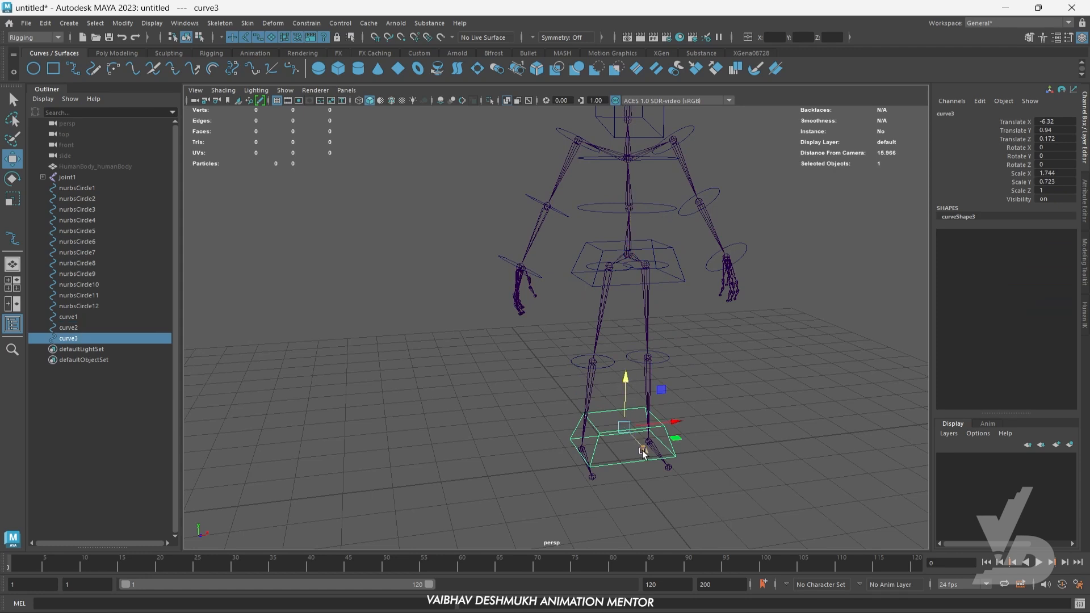
# - Narrow the foot curve to about Scale X 0.737 and fit it over one foot, at about Translate Y 0.528
pyautogui.press('space')
# - Frame the foot curve in the side view and show its control vertices
pyautogui.press('space')
pyautogui.press('f')
pyautogui.scroll(-5, 564, 404)
pyautogui.scroll(3, 565, 404)
pyautogui.keyDown('alt'); pyautogui.moveTo(564, 404); pyautogui.dragTo(645, 383, button='middle'); pyautogui.keyUp('alt')
pyautogui.moveTo(645, 293); pyautogui.dragTo(597, 330)
pyautogui.scroll(5, 602, 370)
pyautogui.press('r')
pyautogui.press('w')
pyautogui.scroll(2, 598, 330)
pyautogui.keyDown('alt'); pyautogui.moveTo(598, 330); pyautogui.dragTo(623, 318, button='middle'); pyautogui.keyUp('alt')
pyautogui.moveTo(610, 315); pyautogui.dragTo(598, 316)
pyautogui.press('space')
pyautogui.press('space')
pyautogui.keyDown('alt'); pyautogui.moveTo(696, 335); pyautogui.dragTo(528, 377); pyautogui.keyUp('alt')
pyautogui.press('space')
pyautogui.press('space')
pyautogui.press('f')
pyautogui.keyDown('alt'); pyautogui.moveTo(632, 343); pyautogui.dragTo(763, 356, button='middle'); pyautogui.keyUp('alt')
pyautogui.moveTo(502, 187); pyautogui.dragTo(439, 191, button='right')
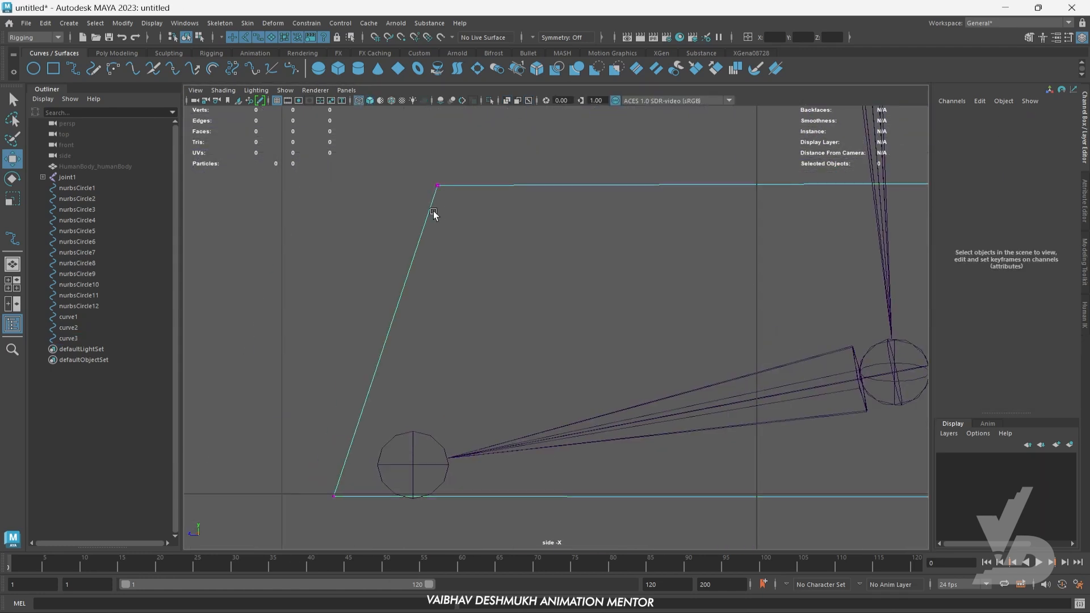
# - Lower the foot curve's front upper corners so its top slopes toward the toes, and return to object mode
pyautogui.moveTo(363, 156); pyautogui.dragTo(491, 244)
pyautogui.moveTo(439, 187); pyautogui.dragTo(429, 308)
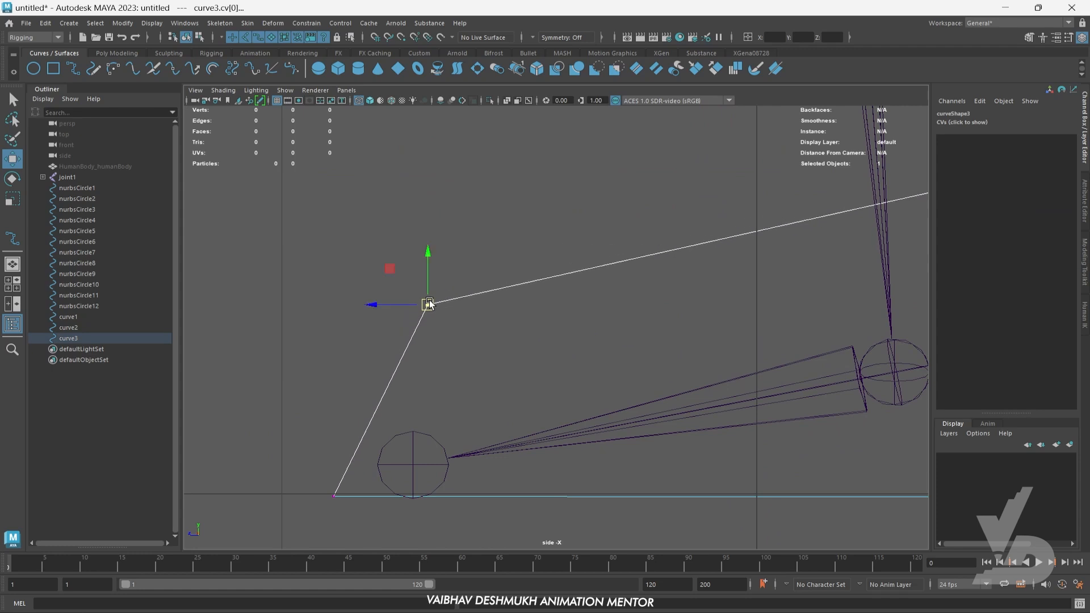
pyautogui.scroll(-5, 646, 318)
pyautogui.scroll(2, 646, 332)
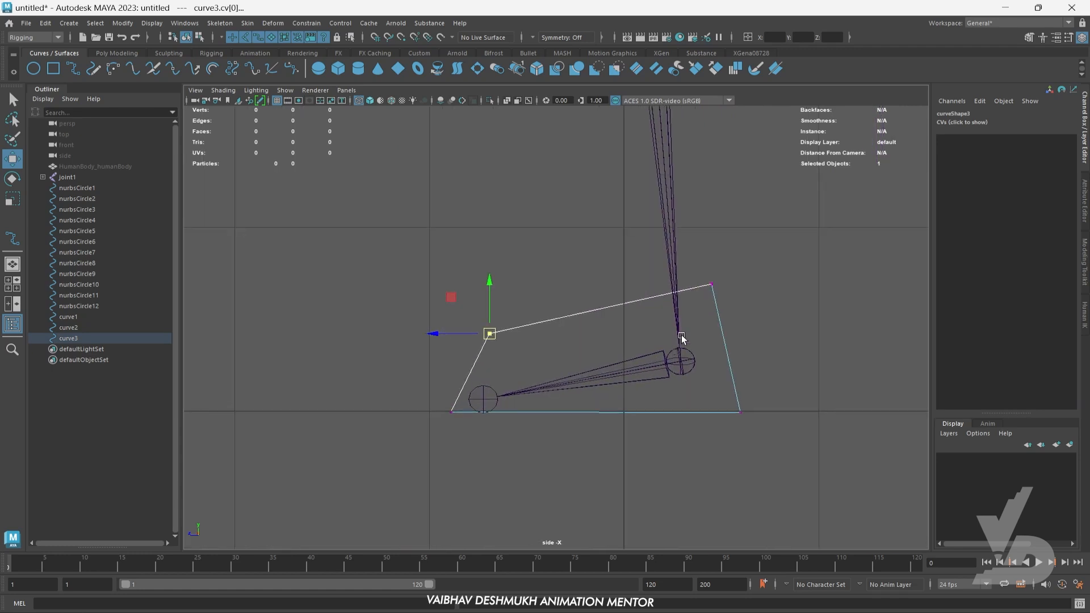
pyautogui.moveTo(715, 282); pyautogui.dragTo(774, 256, button='right')
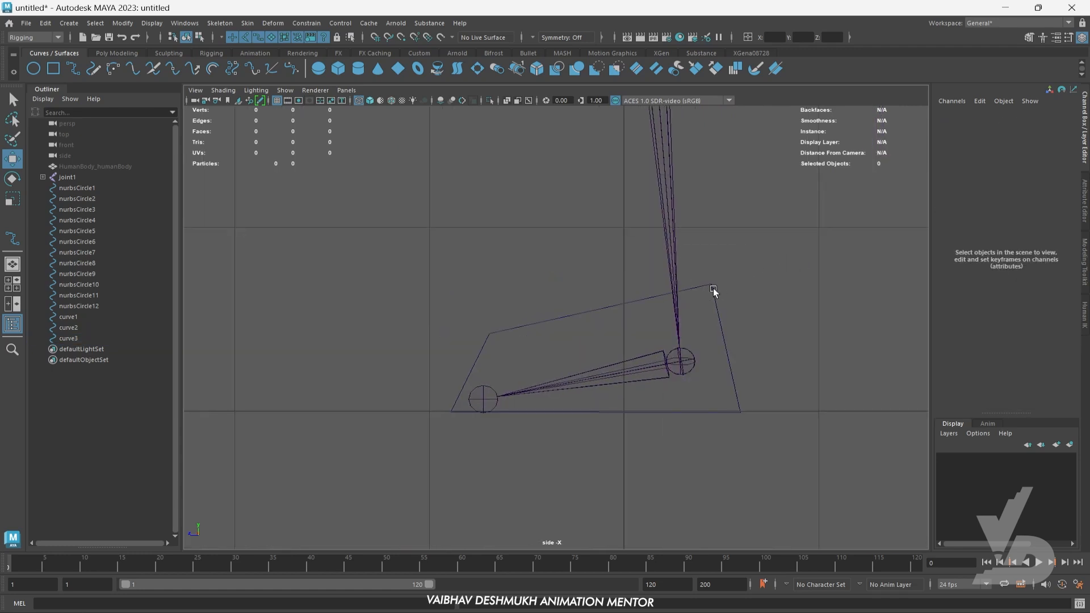
# - Duplicate the foot curve across to the other foot in the front view, at about Translate X -5.509
pyautogui.click(713, 290)
pyautogui.press('space')
pyautogui.press('space')
pyautogui.scroll(-4, 530, 389)
pyautogui.scroll(2, 556, 374)
pyautogui.keyDown('shift'); pyautogui.moveTo(570, 351); pyautogui.dragTo(705, 361); pyautogui.keyUp('shift')
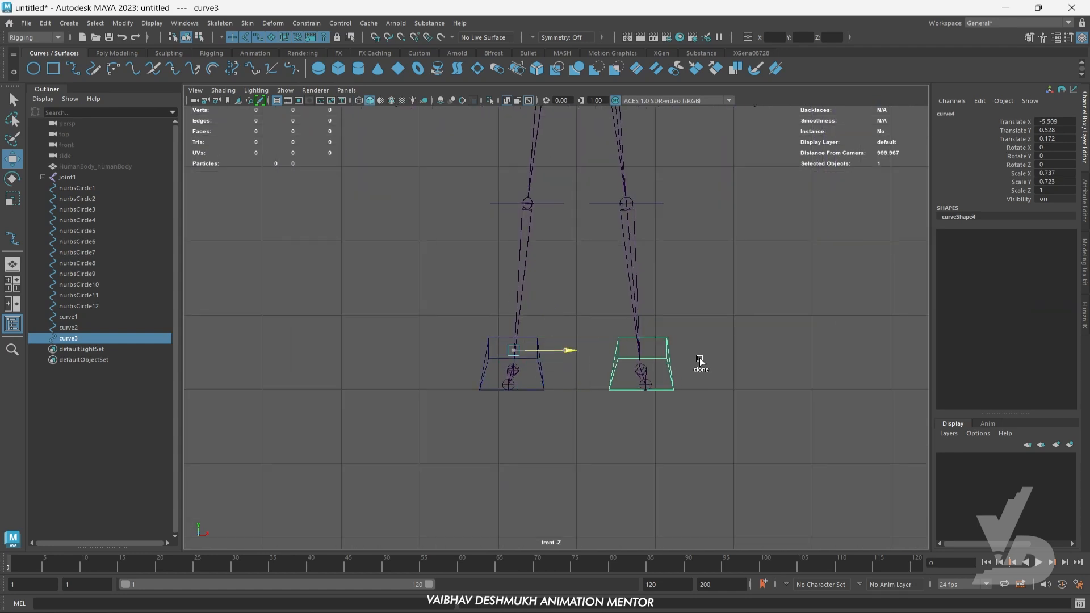
pyautogui.scroll(-4, 721, 346)
pyautogui.keyDown('alt'); pyautogui.moveTo(721, 346); pyautogui.dragTo(721, 353, button='middle'); pyautogui.keyUp('alt')
# - Review the full set of control curves in the perspective view against different viewport backgrounds
pyautogui.press('space')
pyautogui.press('space')
pyautogui.scroll(-8, 735, 237)
pyautogui.keyDown('alt'); pyautogui.moveTo(565, 307); pyautogui.dragTo(665, 377); pyautogui.keyUp('alt')
pyautogui.click(707, 367)
pyautogui.hotkey('alt', 'b')
pyautogui.hotkey('alt', 'b')
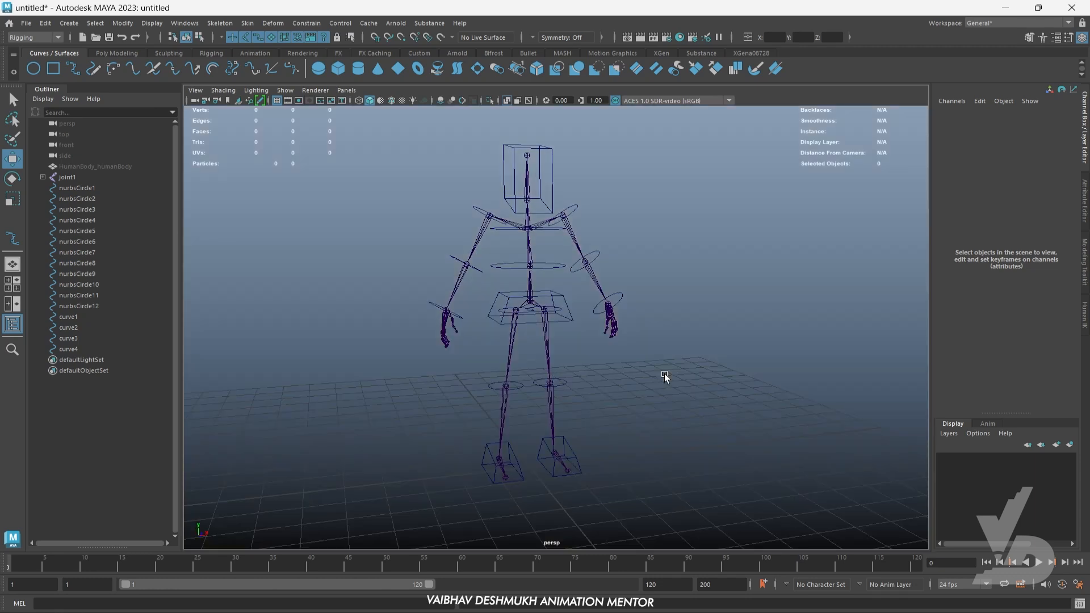
pyautogui.hotkey('alt', 'b')
pyautogui.hotkey('alt', 'b')
# - Examine the wrist circle and finger joints of one hand from several angles in the perspective view
pyautogui.moveTo(666, 373)
pyautogui.keyDown('alt'); pyautogui.mouseDown()
pyautogui.moveTo(721, 382)
pyautogui.moveTo(670, 369)
pyautogui.mouseUp(); pyautogui.keyUp('alt')
pyautogui.scroll(5, 640, 224)
pyautogui.keyDown('alt'); pyautogui.moveTo(639, 224); pyautogui.dragTo(621, 308, button='middle'); pyautogui.keyUp('alt')
pyautogui.scroll(5, 621, 309)
pyautogui.keyDown('alt'); pyautogui.moveTo(640, 289); pyautogui.dragTo(673, 309); pyautogui.keyUp('alt')
pyautogui.keyDown('alt'); pyautogui.moveTo(699, 400); pyautogui.dragTo(655, 261, button='middle'); pyautogui.keyUp('alt')
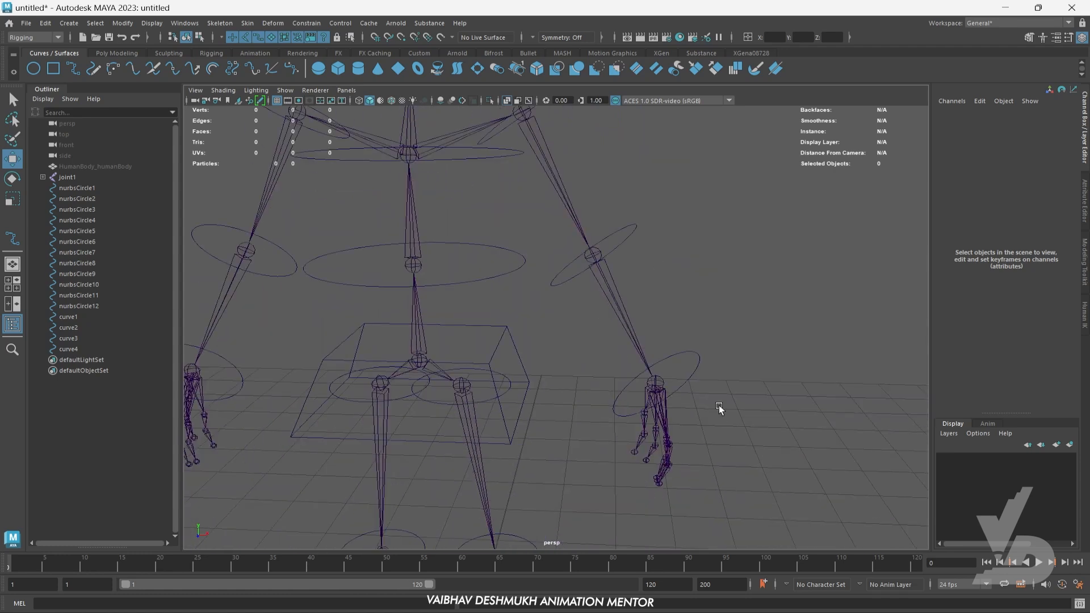
pyautogui.keyDown('alt'); pyautogui.moveTo(719, 407); pyautogui.dragTo(679, 396); pyautogui.keyUp('alt')
pyautogui.scroll(2, 573, 439)
pyautogui.keyDown('alt'); pyautogui.moveTo(574, 440); pyautogui.dragTo(616, 411, button='middle'); pyautogui.keyUp('alt')
pyautogui.moveTo(650, 417)
pyautogui.keyDown('alt'); pyautogui.mouseDown()
pyautogui.moveTo(635, 414)
pyautogui.moveTo(669, 425)
pyautogui.moveTo(659, 418)
pyautogui.mouseUp(); pyautogui.keyUp('alt')
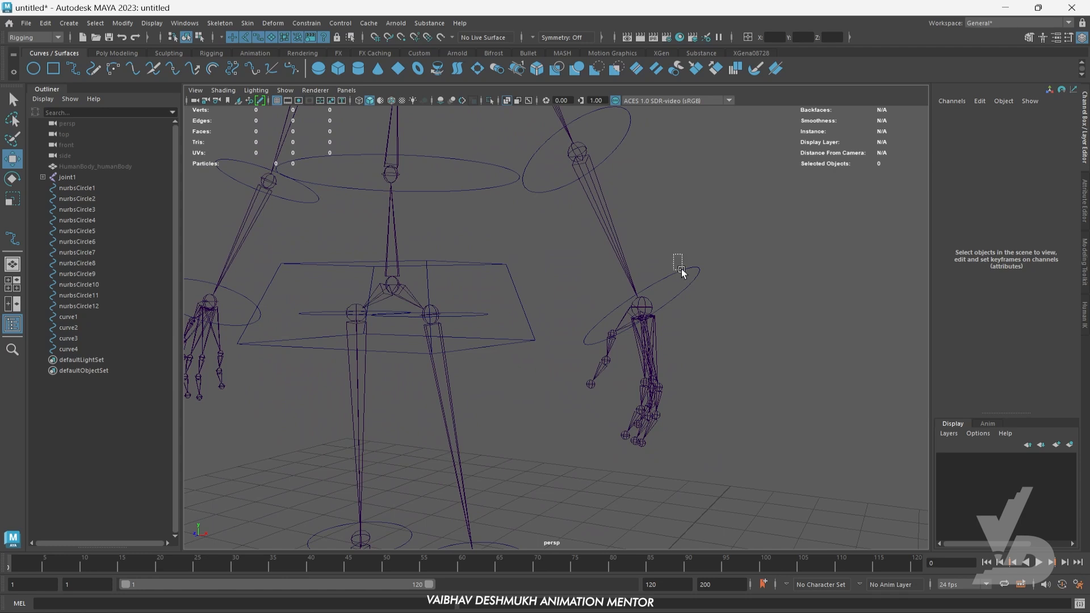
# - Duplicate a circle control and place it below the hand in the front view, at about Translate X 2.206, Y 3.777
pyautogui.moveTo(681, 269); pyautogui.dragTo(683, 277)
pyautogui.press('space')
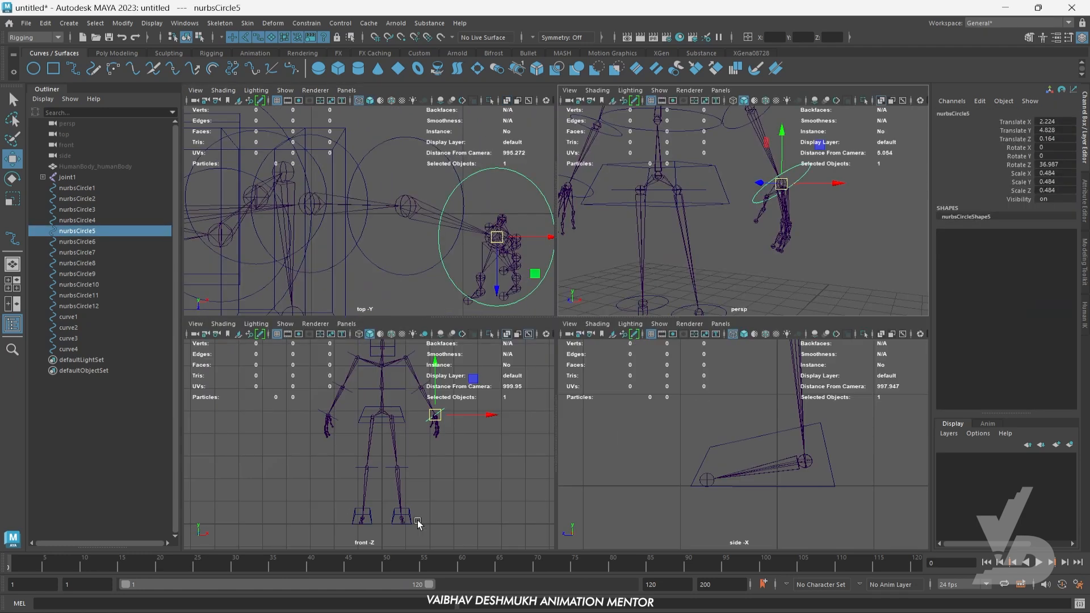
pyautogui.press('space')
pyautogui.keyDown('alt'); pyautogui.moveTo(680, 414); pyautogui.dragTo(653, 434, button='middle'); pyautogui.keyUp('alt')
pyautogui.moveTo(657, 407); pyautogui.dragTo(665, 427)
pyautogui.keyDown('alt'); pyautogui.moveTo(709, 441); pyautogui.dragTo(597, 425, button='middle'); pyautogui.keyUp('alt')
pyautogui.scroll(2, 538, 428)
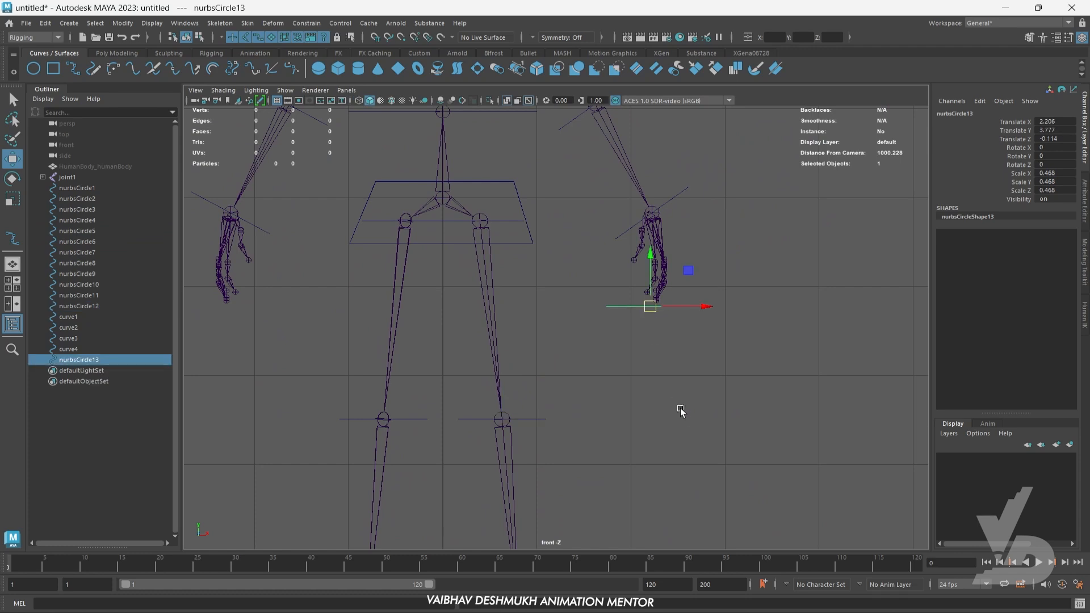
# - Move the new circle onto the index fingertip in the side view, at about Translate Y 3.929, Z 0.608
pyautogui.press('space')
pyautogui.press('space')
pyautogui.press('f')
pyautogui.scroll(-10, 594, 314)
pyautogui.keyDown('alt'); pyautogui.moveTo(615, 295); pyautogui.dragTo(698, 424, button='middle'); pyautogui.keyUp('alt')
pyautogui.scroll(4, 554, 307)
pyautogui.scroll(5, 553, 307)
pyautogui.scroll(2, 663, 388)
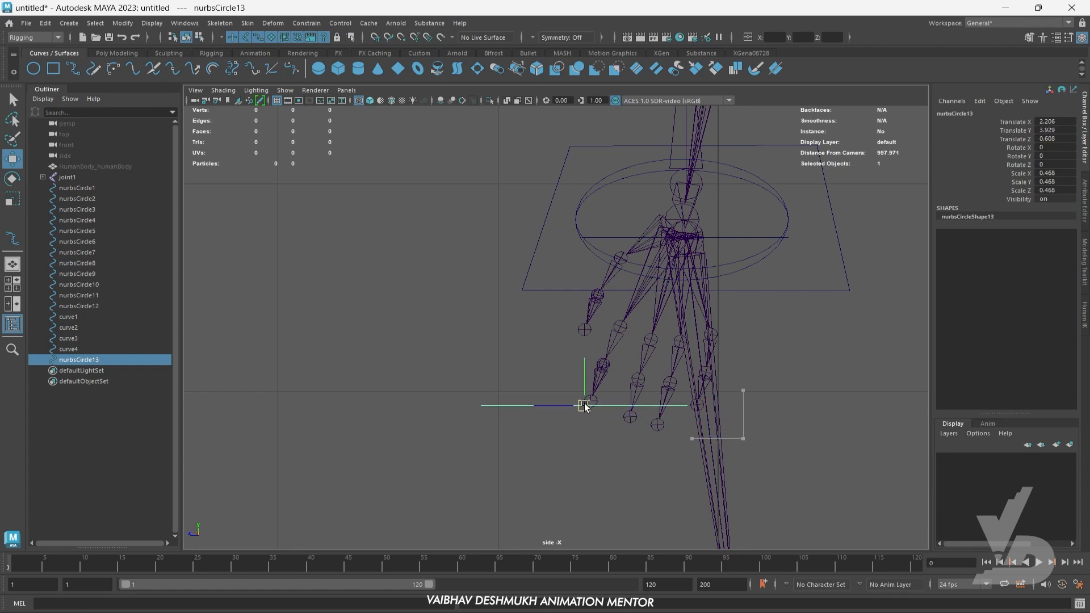
# - Scale the fingertip circle down to about 0.113 and shift it to about Translate Y 3.973, Z 0.579
pyautogui.scroll(3, 594, 399)
pyautogui.press('r')
pyautogui.moveTo(434, 451); pyautogui.dragTo(392, 453)
pyautogui.press('w')
pyautogui.scroll(1, 616, 474)
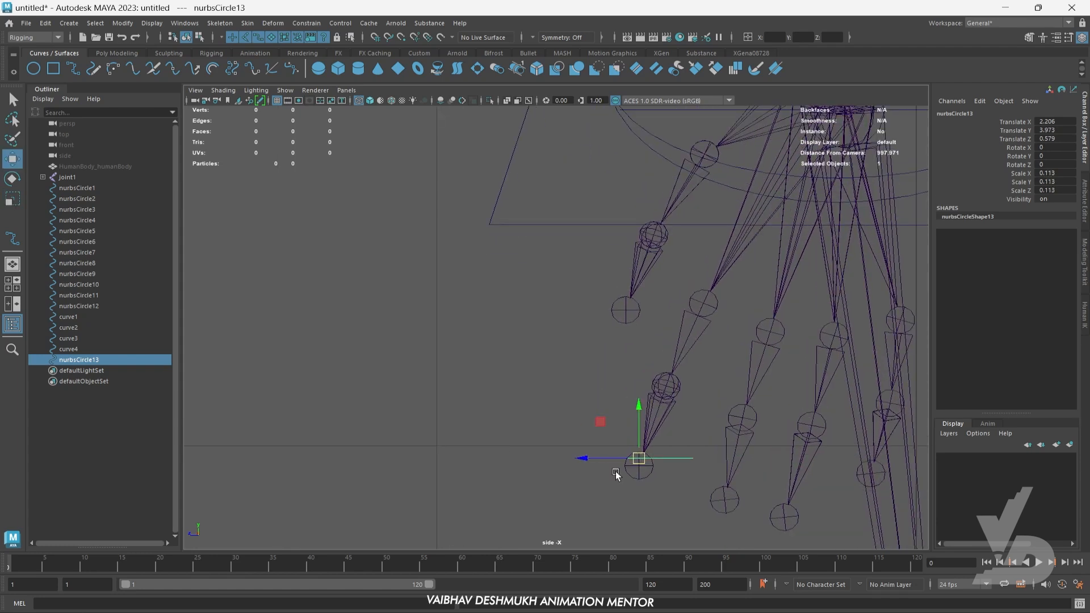
pyautogui.keyDown('alt'); pyautogui.moveTo(617, 475); pyautogui.dragTo(556, 395, button='middle'); pyautogui.keyUp('alt')
# - Rotate the fingertip circle to about Rotate X -20.845 and snap it onto the index finger's end joint
pyautogui.scroll(4, 595, 429)
pyautogui.press('e')
pyautogui.moveTo(628, 379); pyautogui.dragTo(637, 393)
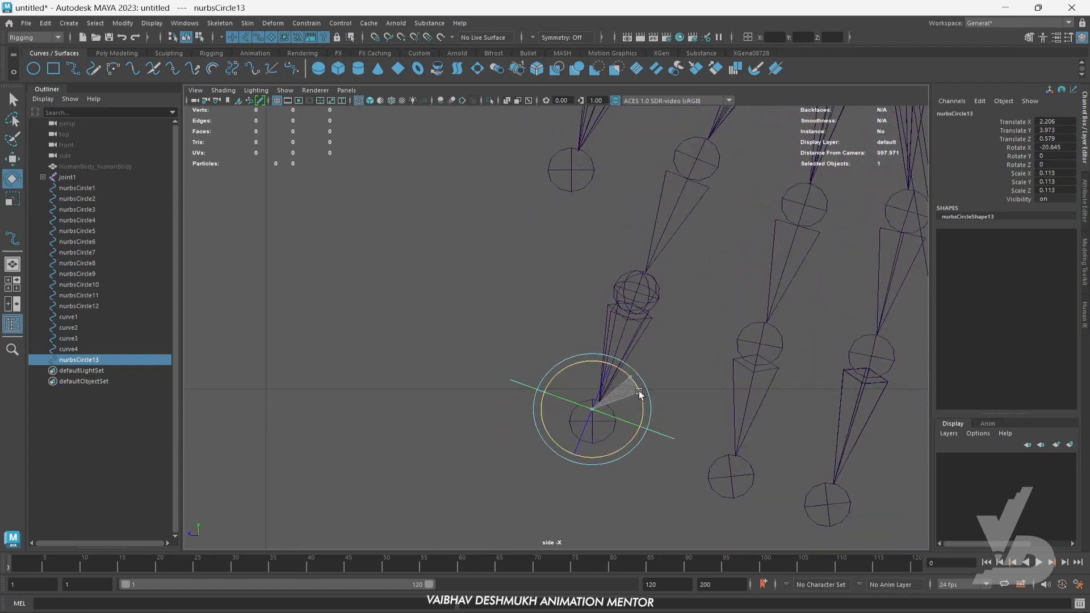
pyautogui.press('w')
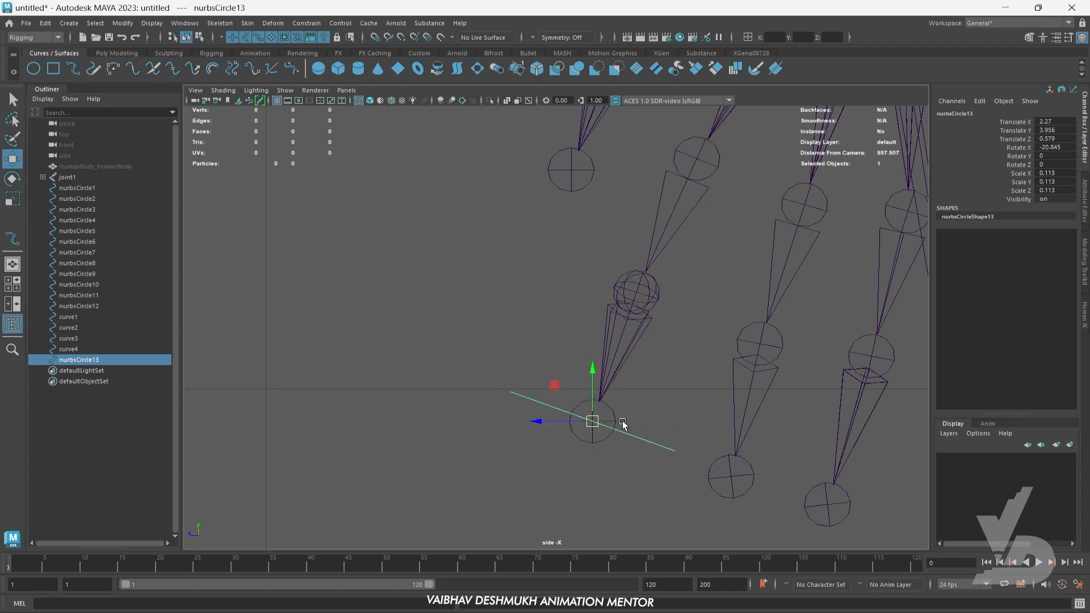
pyautogui.keyDown('alt'); pyautogui.moveTo(644, 399); pyautogui.dragTo(638, 422, button='middle'); pyautogui.keyUp('alt')
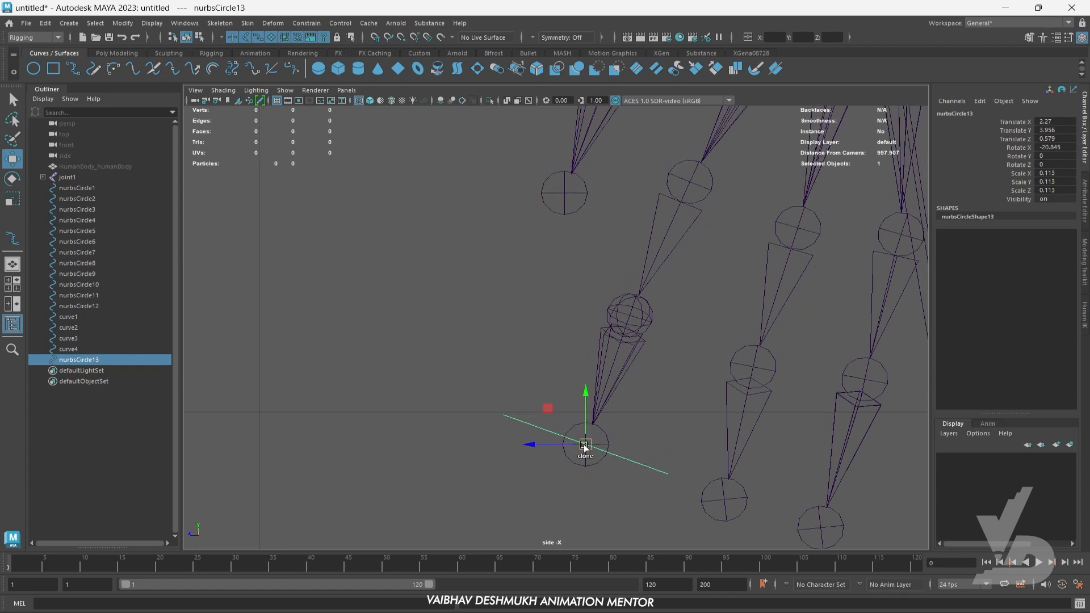
# - Duplicate the fingertip circle onto the index finger's middle and base joints, at about Translate Y 4.132 and 4.304
pyautogui.keyDown('shift'); pyautogui.moveTo(633, 315); pyautogui.dragTo(634, 315); pyautogui.keyUp('shift')
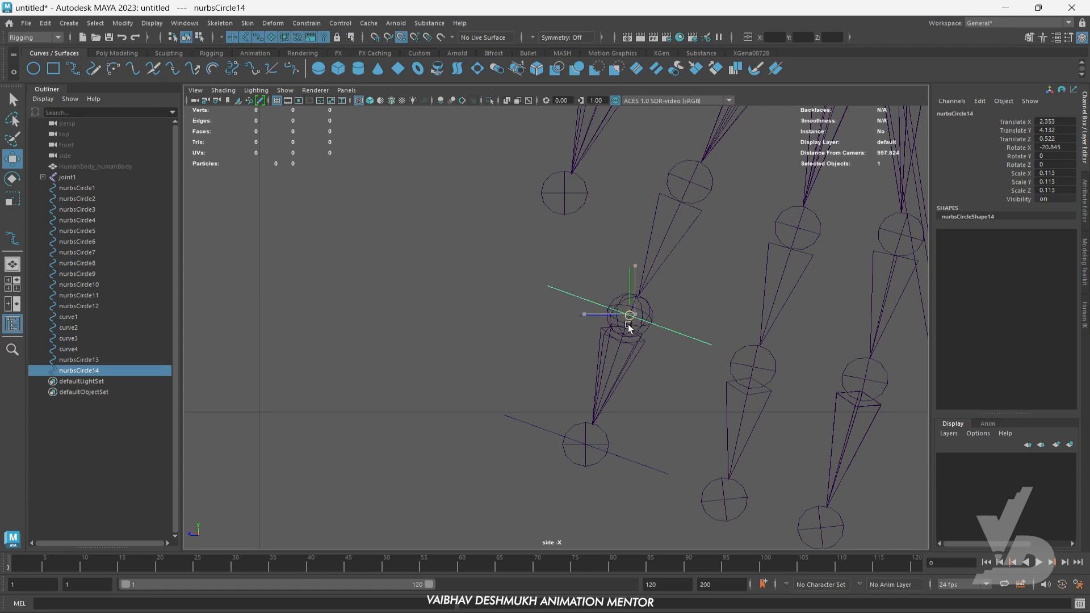
pyautogui.keyDown('alt'); pyautogui.moveTo(642, 369); pyautogui.dragTo(639, 429, button='middle'); pyautogui.keyUp('alt')
pyautogui.moveTo(646, 315)
pyautogui.keyDown('shift'); pyautogui.mouseDown()
pyautogui.moveTo(679, 274)
pyautogui.moveTo(678, 252)
pyautogui.mouseUp(); pyautogui.keyUp('shift')
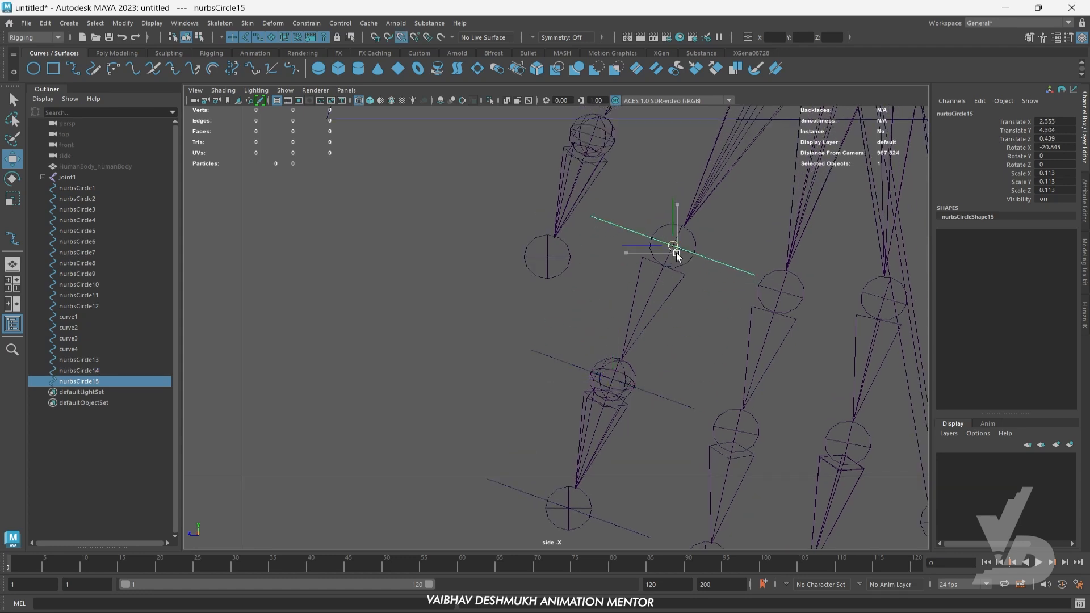
pyautogui.keyDown('alt'); pyautogui.moveTo(686, 355); pyautogui.dragTo(650, 340, button='middle'); pyautogui.keyUp('alt')
# - Select the three index-finger circles and duplicate them across to the middle finger
pyautogui.keyDown('alt'); pyautogui.moveTo(664, 391); pyautogui.dragTo(590, 379, button='middle'); pyautogui.keyUp('alt')
pyautogui.scroll(-8, 601, 359)
pyautogui.scroll(6, 565, 350)
pyautogui.keyDown('shift'); pyautogui.click(585, 373); pyautogui.keyUp('shift')
pyautogui.keyDown('shift'); pyautogui.click(562, 442); pyautogui.keyUp('shift')
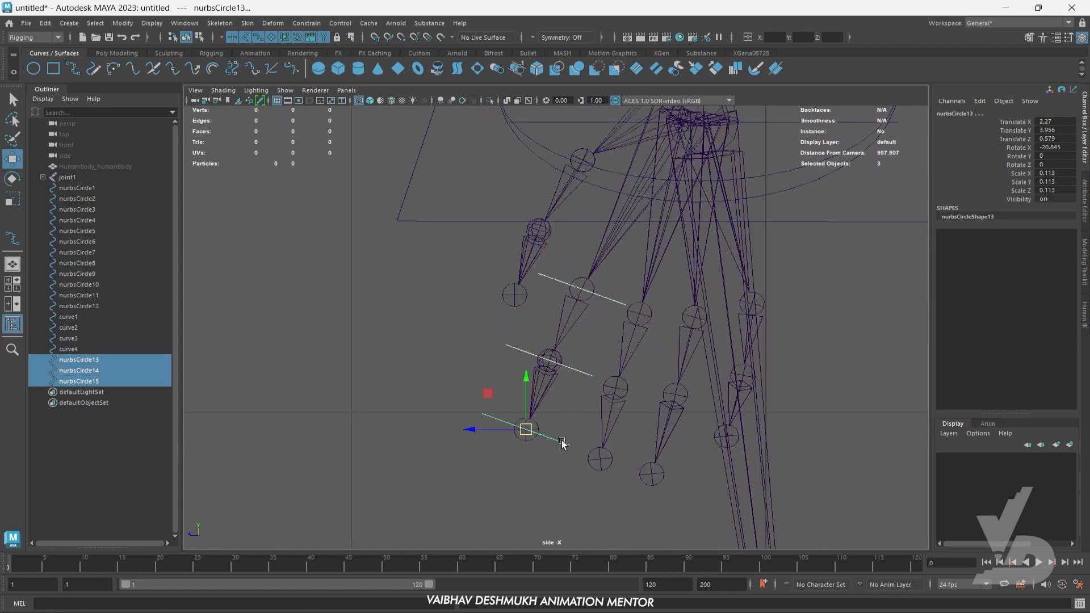
pyautogui.keyDown('shift'); pyautogui.moveTo(533, 435); pyautogui.dragTo(600, 457); pyautogui.keyUp('shift')
# - Select the three middle-finger circles together and rotate them to about Rotate X -10.895
pyautogui.scroll(5, 610, 457)
pyautogui.keyDown('alt'); pyautogui.moveTo(646, 511); pyautogui.dragTo(599, 391, button='middle'); pyautogui.keyUp('alt')
pyautogui.moveTo(613, 412); pyautogui.dragTo(620, 456)
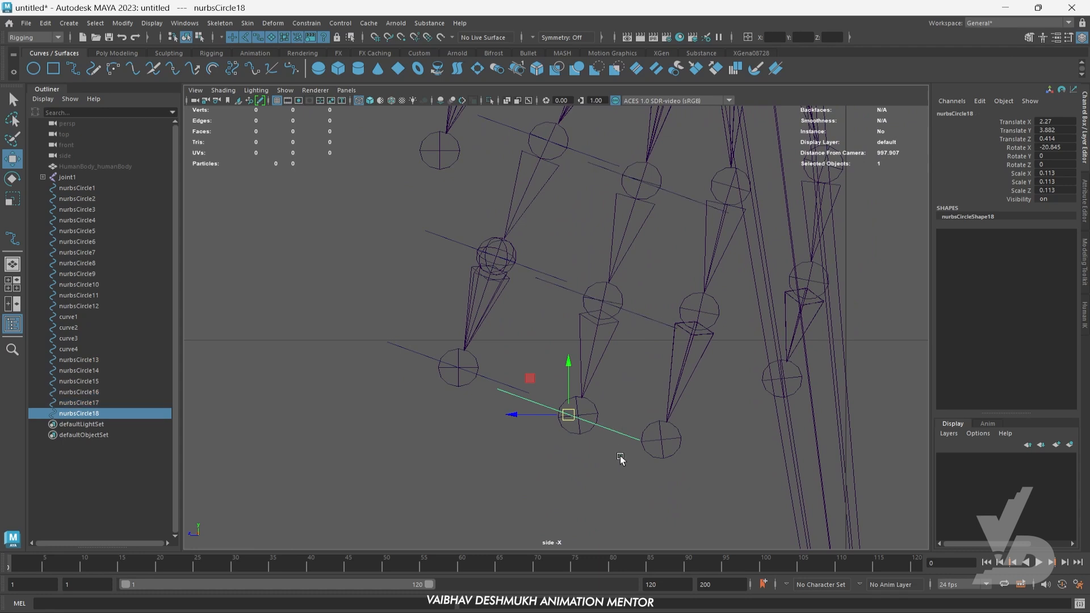
pyautogui.scroll(2, 616, 457)
pyautogui.keyDown('shift'); pyautogui.click(654, 308); pyautogui.keyUp('shift')
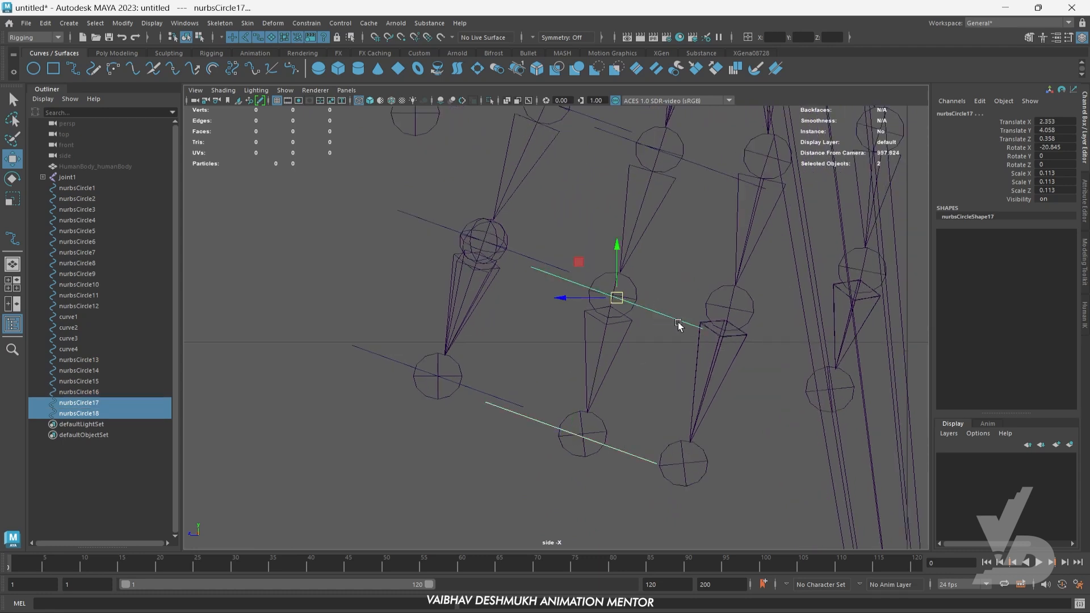
pyautogui.keyDown('alt'); pyautogui.moveTo(678, 326); pyautogui.dragTo(646, 421, button='middle'); pyautogui.keyUp('alt')
pyautogui.keyDown('shift'); pyautogui.click(675, 260); pyautogui.keyUp('shift')
pyautogui.keyDown('alt'); pyautogui.moveTo(661, 349); pyautogui.dragTo(662, 336, button='middle'); pyautogui.keyUp('alt')
pyautogui.press('e')
pyautogui.press('w')
pyautogui.press('e')
pyautogui.moveTo(698, 245); pyautogui.dragTo(705, 238)
pyautogui.press('w')
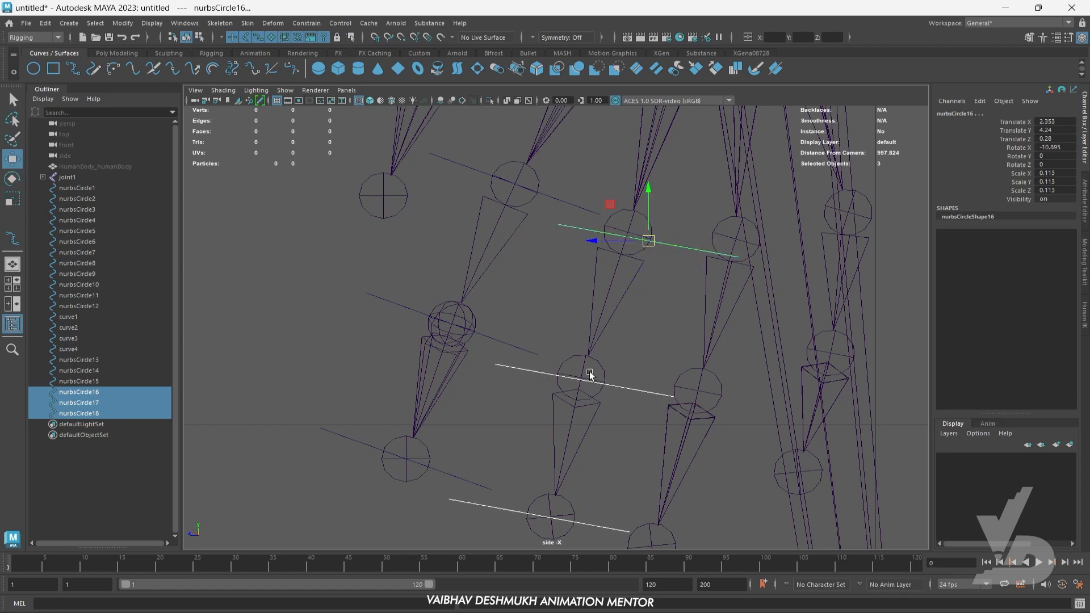
# - Snap each of the three middle-finger circles onto its own joint, from the fingertip up to the base
pyautogui.keyDown('alt'); pyautogui.moveTo(591, 372); pyautogui.dragTo(599, 386, button='middle'); pyautogui.keyUp('alt')
pyautogui.moveTo(637, 446); pyautogui.dragTo(637, 448)
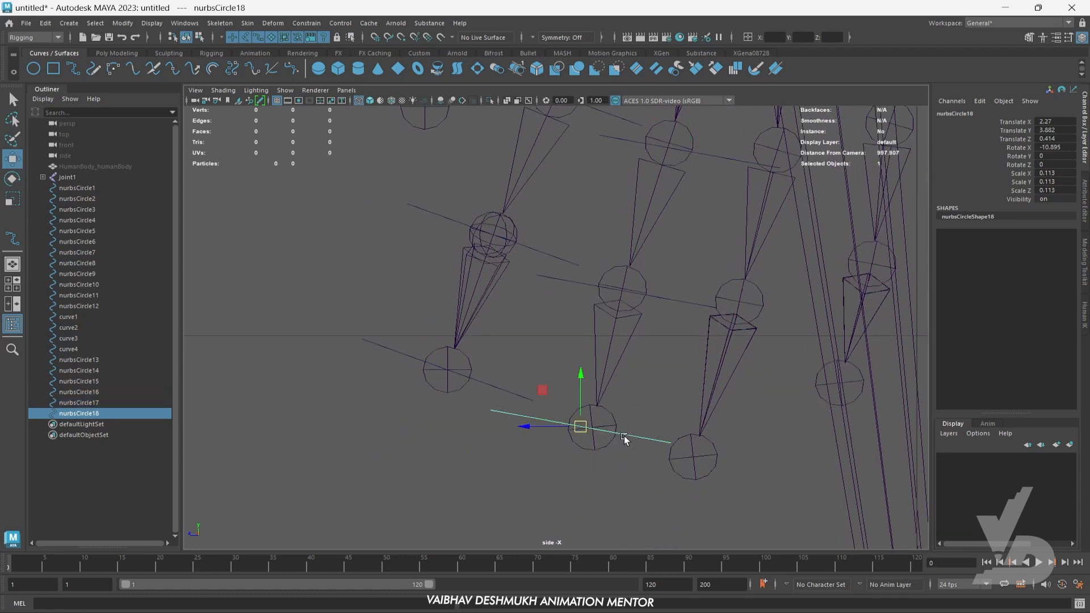
pyautogui.keyDown('alt'); pyautogui.moveTo(673, 379); pyautogui.dragTo(657, 440, button='middle'); pyautogui.keyUp('alt')
pyautogui.moveTo(666, 351); pyautogui.dragTo(674, 418)
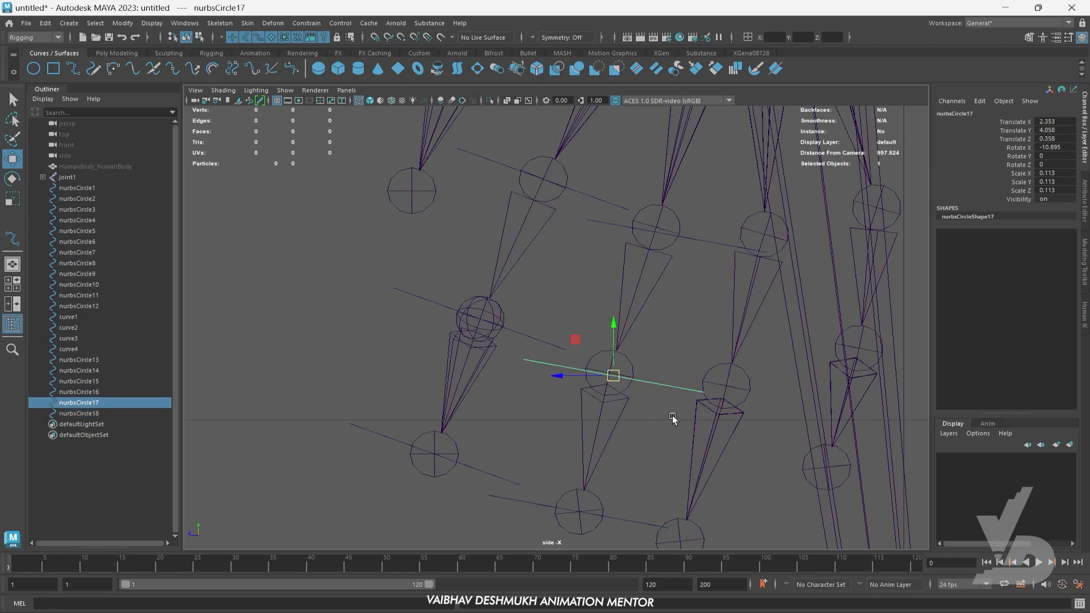
pyautogui.keyDown('alt'); pyautogui.moveTo(674, 418); pyautogui.dragTo(668, 441, button='middle'); pyautogui.keyUp('alt')
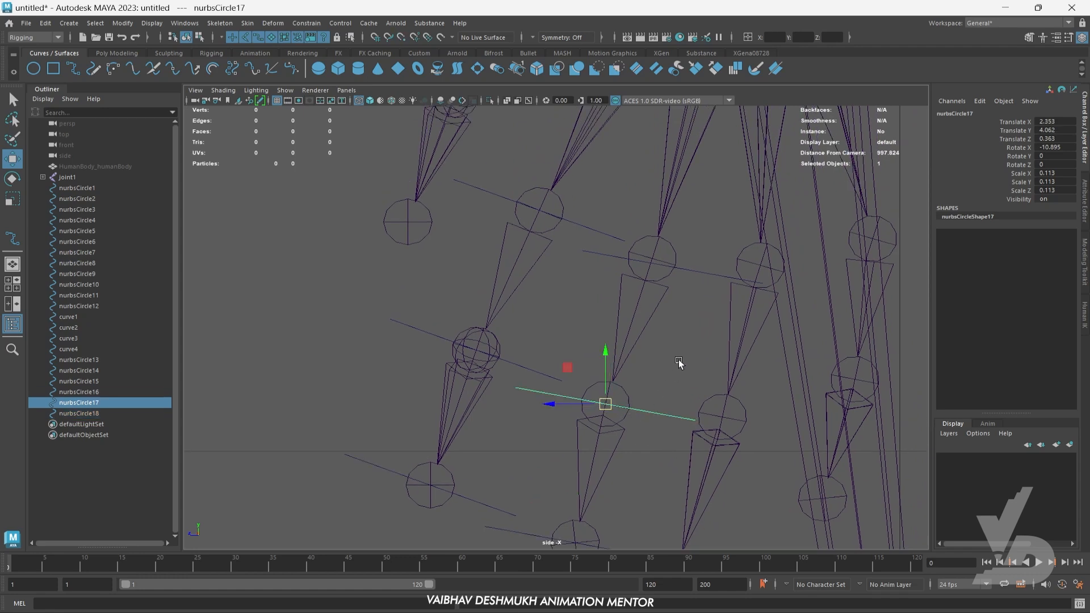
pyautogui.keyDown('alt'); pyautogui.moveTo(679, 364); pyautogui.dragTo(659, 392, button='middle'); pyautogui.keyUp('alt')
pyautogui.moveTo(663, 356); pyautogui.dragTo(673, 414)
pyautogui.moveTo(647, 371); pyautogui.dragTo(649, 370)
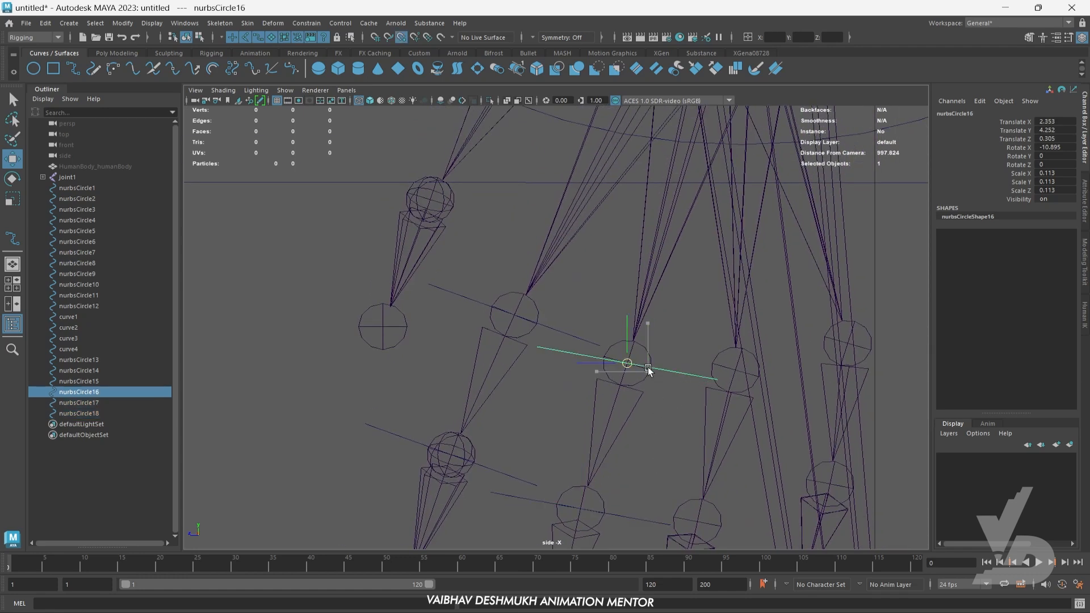
# - Select the three middle-finger circles and duplicate them across to the ring finger
pyautogui.keyDown('alt'); pyautogui.moveTo(697, 311); pyautogui.dragTo(681, 421, button='middle'); pyautogui.keyUp('alt')
pyautogui.keyDown('alt'); pyautogui.moveTo(681, 420); pyautogui.dragTo(559, 444, button='right'); pyautogui.keyUp('alt')
pyautogui.keyDown('alt'); pyautogui.moveTo(558, 445); pyautogui.dragTo(580, 324, button='middle'); pyautogui.keyUp('alt')
pyautogui.keyDown('alt'); pyautogui.moveTo(580, 324); pyautogui.dragTo(615, 364, button='right'); pyautogui.keyUp('alt')
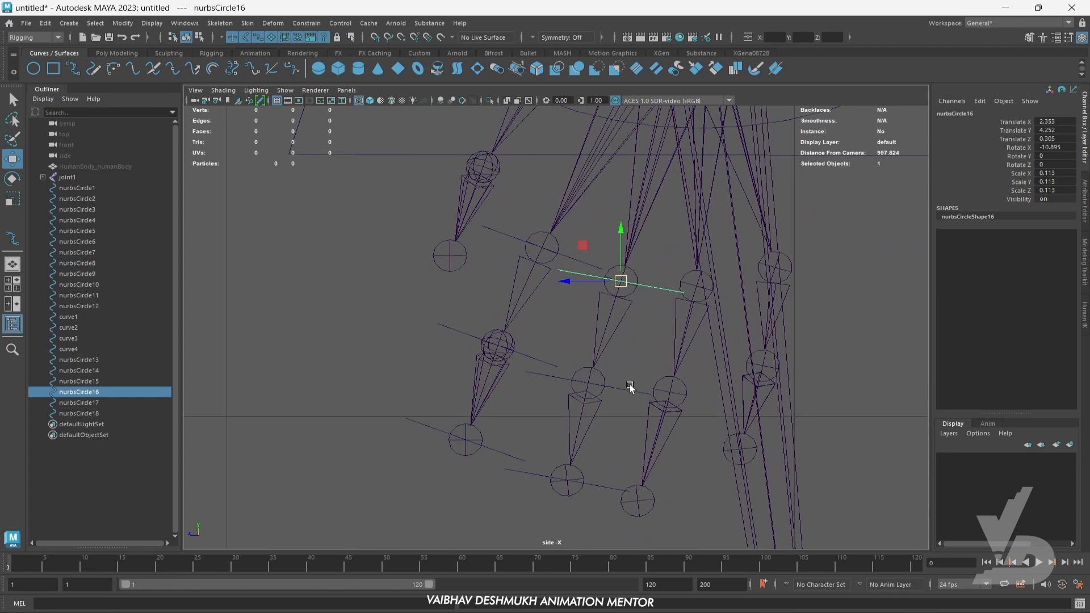
pyautogui.keyDown('shift'); pyautogui.moveTo(629, 383); pyautogui.dragTo(626, 402); pyautogui.keyUp('shift')
pyautogui.keyDown('shift'); pyautogui.moveTo(609, 478); pyautogui.dragTo(605, 495); pyautogui.keyUp('shift')
pyautogui.keyDown('alt'); pyautogui.moveTo(605, 495); pyautogui.dragTo(593, 526, button='middle'); pyautogui.keyUp('alt')
pyautogui.hotkey('ctrl', 'd')
pyautogui.moveTo(555, 511); pyautogui.dragTo(629, 532)
# - Snap the three ring-finger circles onto the ring finger's base, middle and end joints
pyautogui.keyDown('alt'); pyautogui.moveTo(677, 363); pyautogui.dragTo(706, 368, button='right'); pyautogui.keyUp('alt')
pyautogui.keyDown('alt'); pyautogui.moveTo(706, 367); pyautogui.dragTo(653, 357, button='middle'); pyautogui.keyUp('alt')
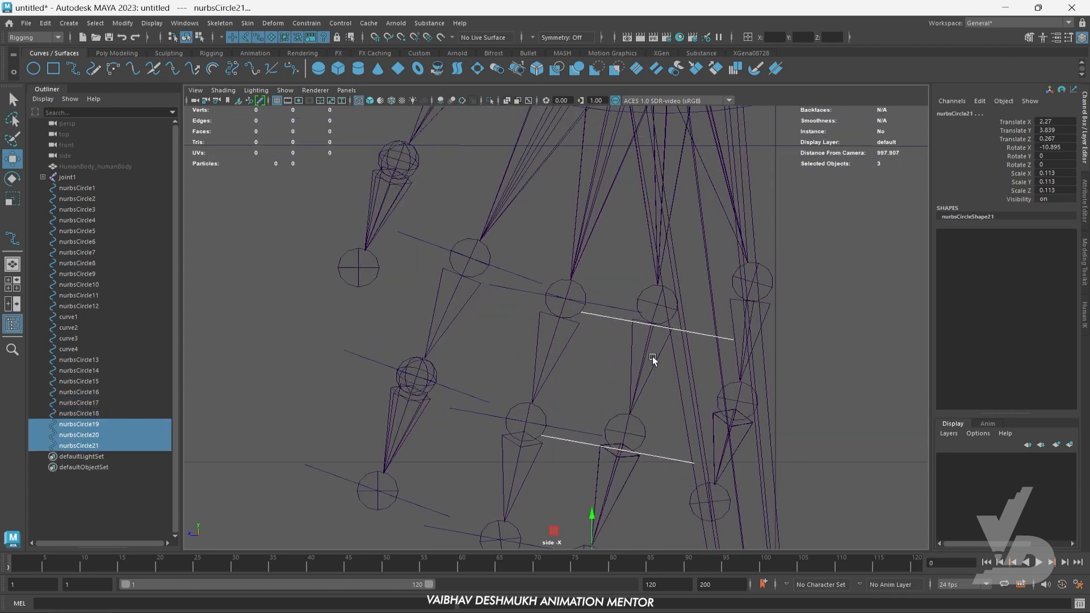
pyautogui.click(847, 300)
pyautogui.moveTo(689, 319); pyautogui.dragTo(657, 305)
pyautogui.keyDown('alt'); pyautogui.moveTo(666, 445); pyautogui.dragTo(667, 379, button='middle'); pyautogui.keyUp('alt')
pyautogui.moveTo(666, 379); pyautogui.dragTo(624, 367)
pyautogui.keyDown('alt'); pyautogui.moveTo(644, 497); pyautogui.dragTo(653, 443, button='middle'); pyautogui.keyUp('alt')
pyautogui.moveTo(653, 443); pyautogui.dragTo(651, 471)
pyautogui.moveTo(588, 443); pyautogui.dragTo(589, 443)
pyautogui.keyDown('alt'); pyautogui.moveTo(652, 426); pyautogui.dragTo(607, 473, button='middle'); pyautogui.keyUp('alt')
pyautogui.click(633, 428)
pyautogui.moveTo(669, 239); pyautogui.dragTo(661, 253)
pyautogui.click(572, 199)
# - Select the three index-finger circles and duplicate them across to the little finger
pyautogui.moveTo(475, 185); pyautogui.dragTo(467, 206)
pyautogui.keyDown('shift'); pyautogui.click(414, 312); pyautogui.keyUp('shift')
pyautogui.keyDown('shift'); pyautogui.click(391, 437); pyautogui.keyUp('shift')
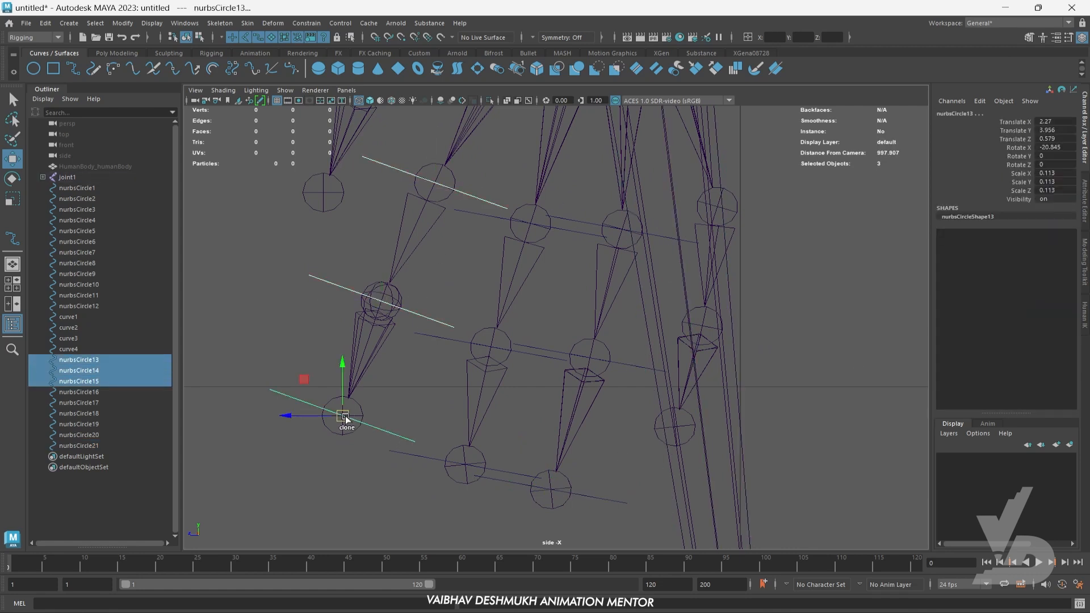
pyautogui.keyDown('shift'); pyautogui.moveTo(345, 417); pyautogui.dragTo(676, 430); pyautogui.keyUp('shift')
pyautogui.keyDown('alt'); pyautogui.moveTo(676, 431); pyautogui.dragTo(623, 480, button='middle'); pyautogui.keyUp('alt')
# - Rotate the little finger's base circle to about Rotate X 5.088 and place it on its joint
pyautogui.click(714, 247)
pyautogui.moveTo(715, 247)
pyautogui.mouseDown()
pyautogui.moveTo(672, 260)
pyautogui.moveTo(715, 224)
pyautogui.mouseUp()
pyautogui.press('e')
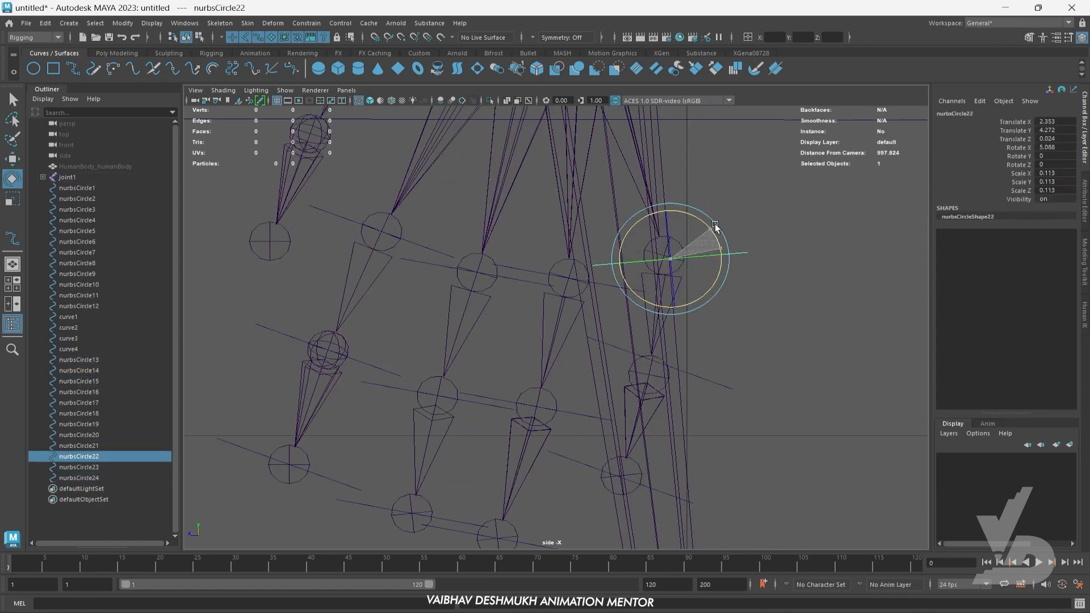
pyautogui.press('w')
# - Rotate the little finger's middle circle nearly level and place it on its joint
pyautogui.click(703, 390)
pyautogui.press('e')
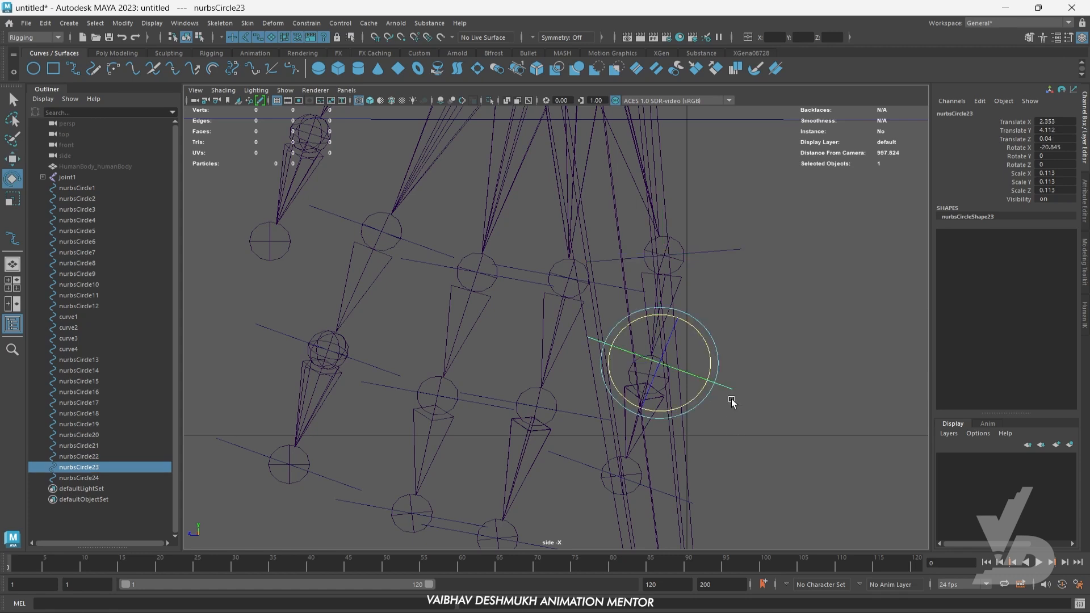
pyautogui.press('w')
pyautogui.keyDown('alt'); pyautogui.moveTo(659, 397); pyautogui.dragTo(697, 318, button='middle'); pyautogui.keyUp('alt')
# - Rotate the little fingertip circle to about Rotate X -1.796 and snap it onto the end joint
pyautogui.click(681, 425)
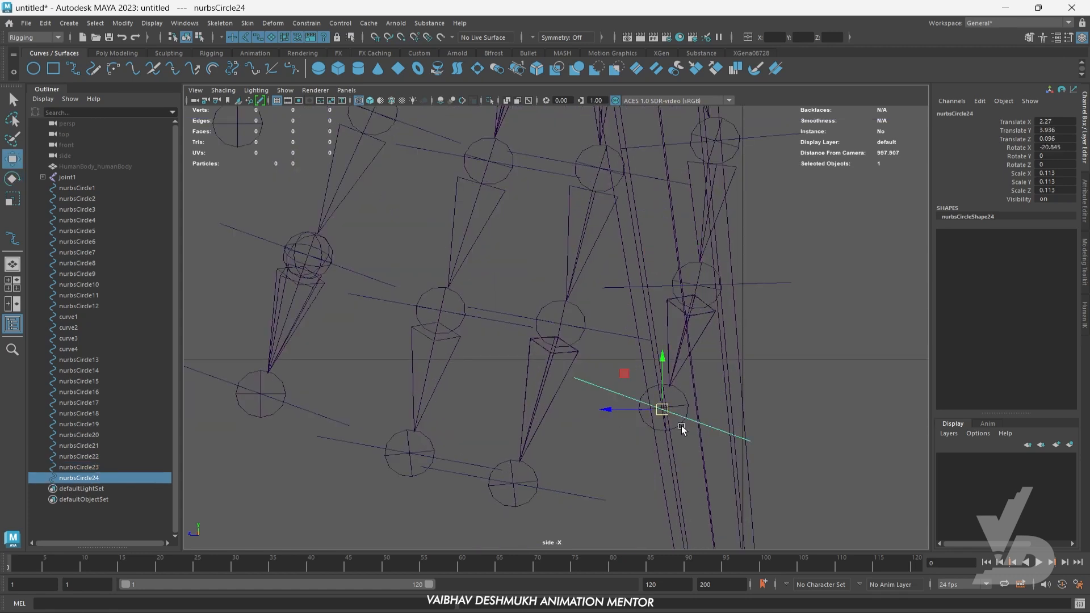
pyautogui.press('e')
pyautogui.press('w')
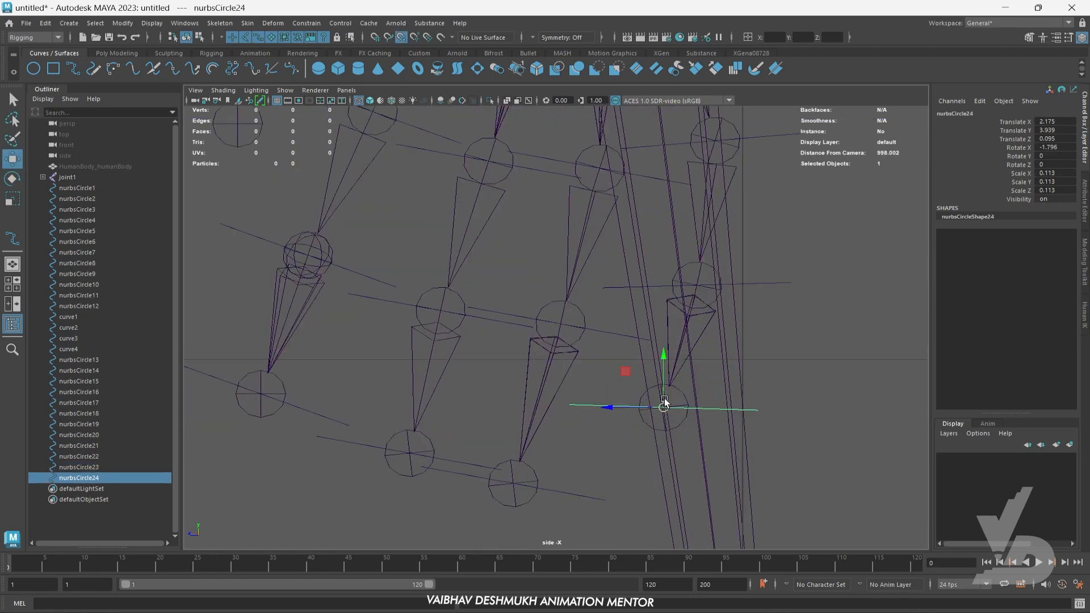
# - Check the finger circles against the hand joints in the perspective view and again in the side view
pyautogui.press('space')
pyautogui.press('space')
pyautogui.keyDown('alt'); pyautogui.moveTo(595, 352); pyautogui.dragTo(670, 389); pyautogui.keyUp('alt')
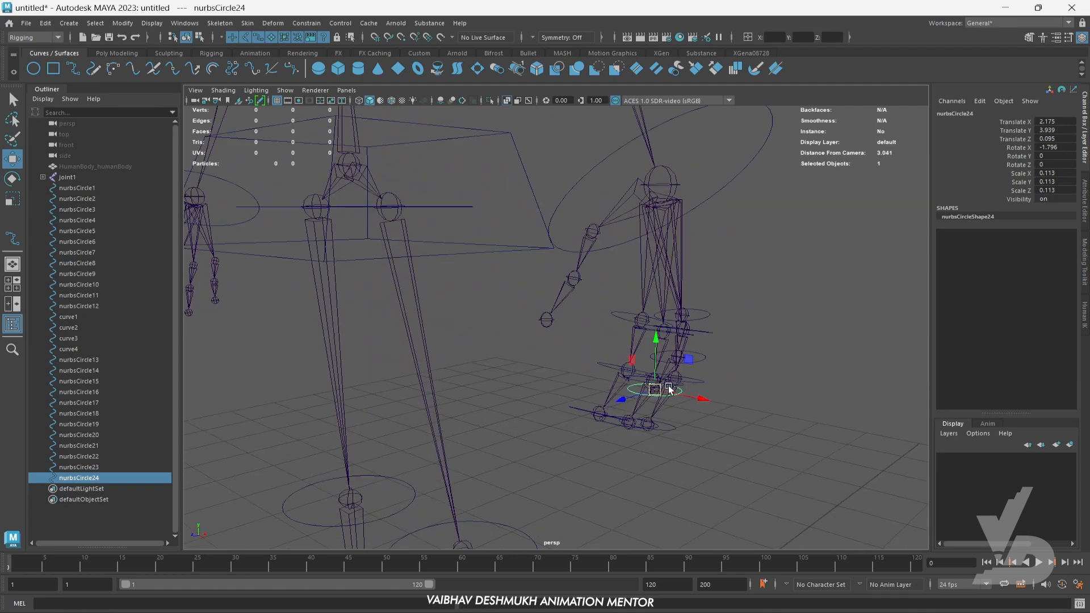
pyautogui.press('space')
pyautogui.press('space')
pyautogui.keyDown('alt'); pyautogui.moveTo(450, 287); pyautogui.dragTo(649, 407, button='middle'); pyautogui.keyUp('alt')
pyautogui.keyDown('alt'); pyautogui.moveTo(520, 308); pyautogui.dragTo(592, 442, button='middle'); pyautogui.keyUp('alt')
pyautogui.scroll(-10, 588, 418)
pyautogui.scroll(10, 578, 376)
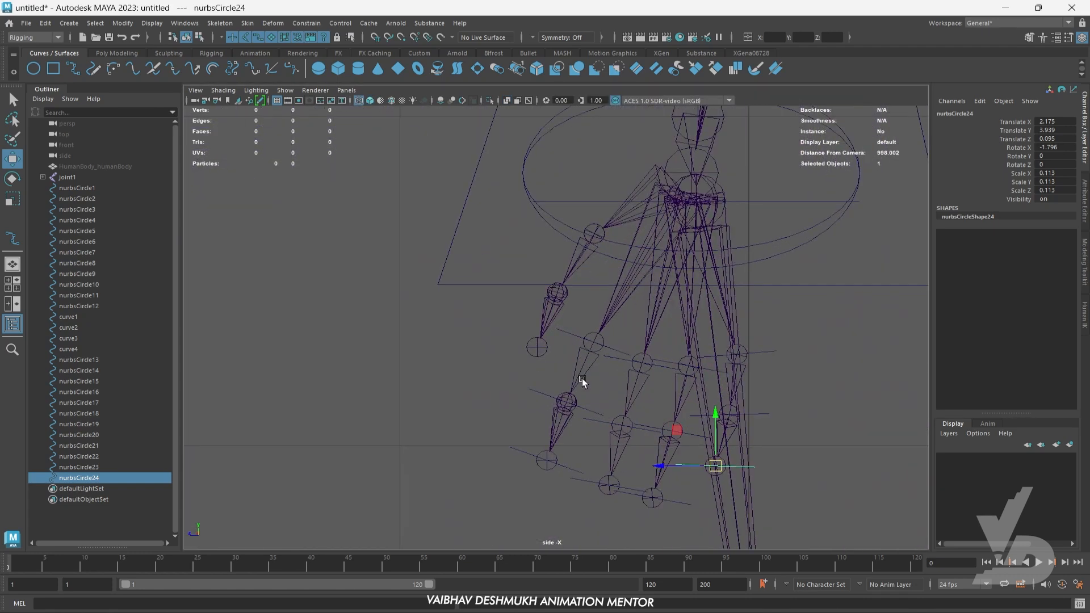
# - Duplicate the index finger's three NURBS circles and move the copies up to the thumb in the side view
pyautogui.click(509, 464)
pyautogui.keyDown('shift'); pyautogui.click(529, 400); pyautogui.keyUp('shift')
pyautogui.keyDown('shift'); pyautogui.click(553, 326); pyautogui.keyUp('shift')
pyautogui.keyDown('alt'); pyautogui.moveTo(563, 379); pyautogui.dragTo(563, 414, button='middle'); pyautogui.keyUp('alt')
pyautogui.keyDown('shift'); pyautogui.moveTo(579, 367); pyautogui.dragTo(573, 231); pyautogui.keyUp('shift')
# - Place the copied circles individually on the thumb's joints, with the tip circle at about Translate Y 4.299 and Translate Z 0.606
pyautogui.scroll(3, 575, 234)
pyautogui.keyDown('alt'); pyautogui.moveTo(581, 237); pyautogui.dragTo(586, 320, button='middle'); pyautogui.keyUp('alt')
pyautogui.click(627, 294)
pyautogui.click(608, 284)
pyautogui.moveTo(588, 272); pyautogui.dragTo(596, 276)
pyautogui.click(579, 397)
pyautogui.keyDown('alt'); pyautogui.moveTo(580, 398); pyautogui.dragTo(600, 358, button='middle'); pyautogui.keyUp('alt')
pyautogui.click(558, 432)
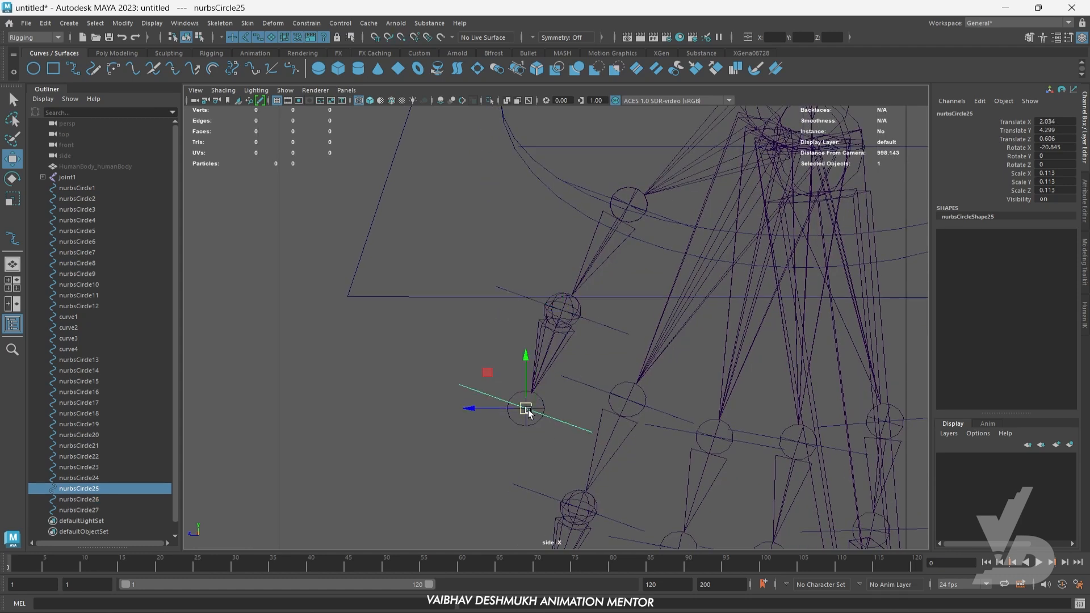
# - Duplicate the completed hand's finger and thumb circles and move the copies onto the opposite hand, with its thumb-tip circle at about Translate X -2.062
pyautogui.press('space')
pyautogui.press('space')
pyautogui.scroll(-3, 726, 306)
pyautogui.click(729, 366)
pyautogui.keyDown('alt'); pyautogui.moveTo(735, 370); pyautogui.dragTo(649, 397); pyautogui.keyUp('alt')
pyautogui.click(622, 335)
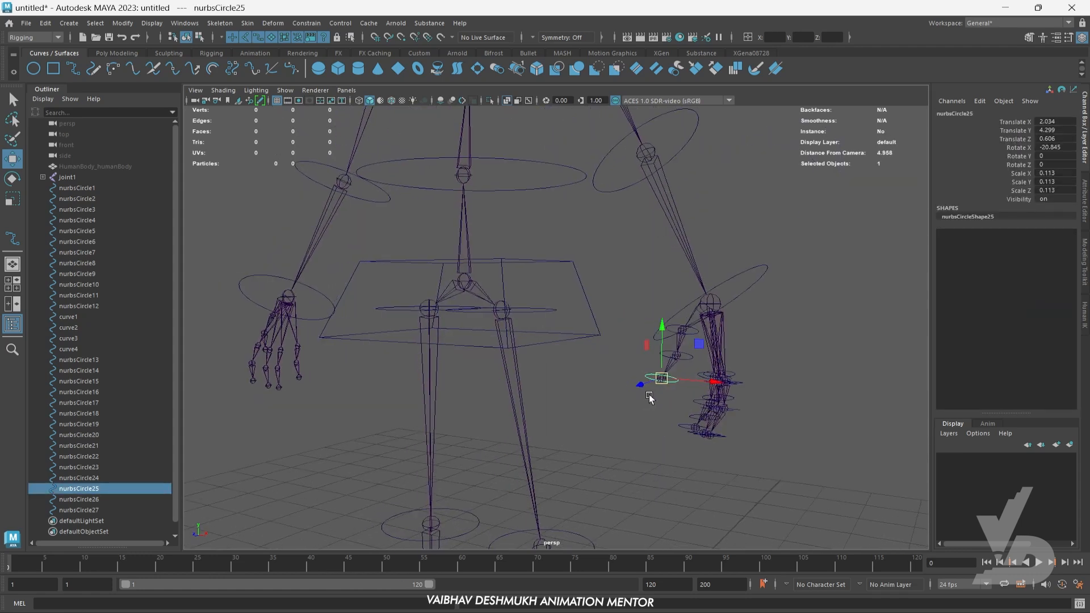
pyautogui.click(502, 335)
pyautogui.scroll(-3, 398, 357)
pyautogui.keyDown('alt'); pyautogui.moveTo(397, 358); pyautogui.dragTo(730, 390); pyautogui.keyUp('alt')
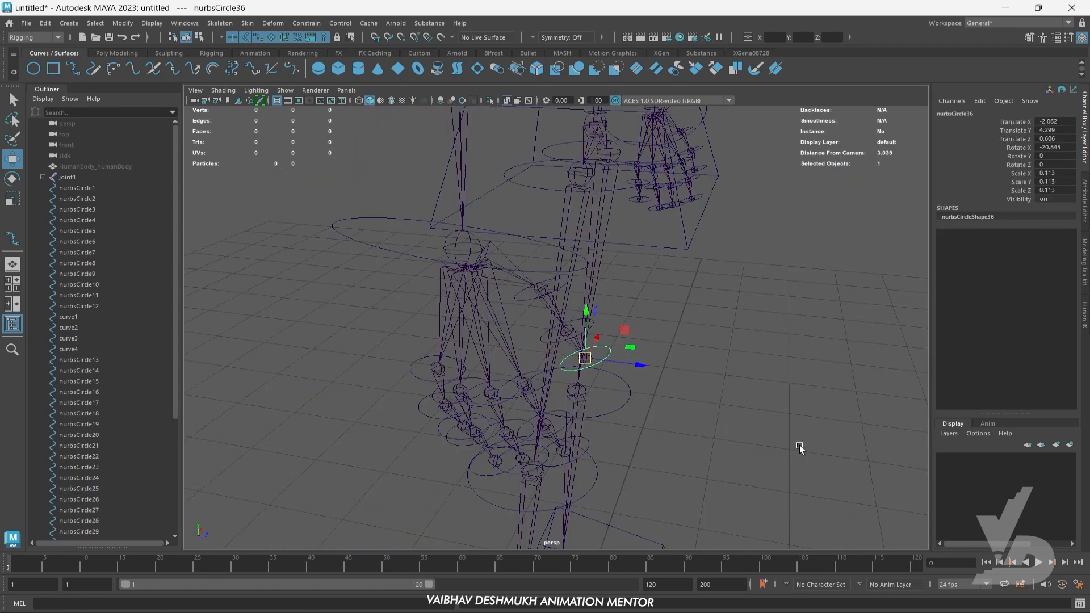
pyautogui.keyDown('alt'); pyautogui.moveTo(799, 448); pyautogui.dragTo(733, 418); pyautogui.keyUp('alt')
pyautogui.scroll(-5, 757, 453)
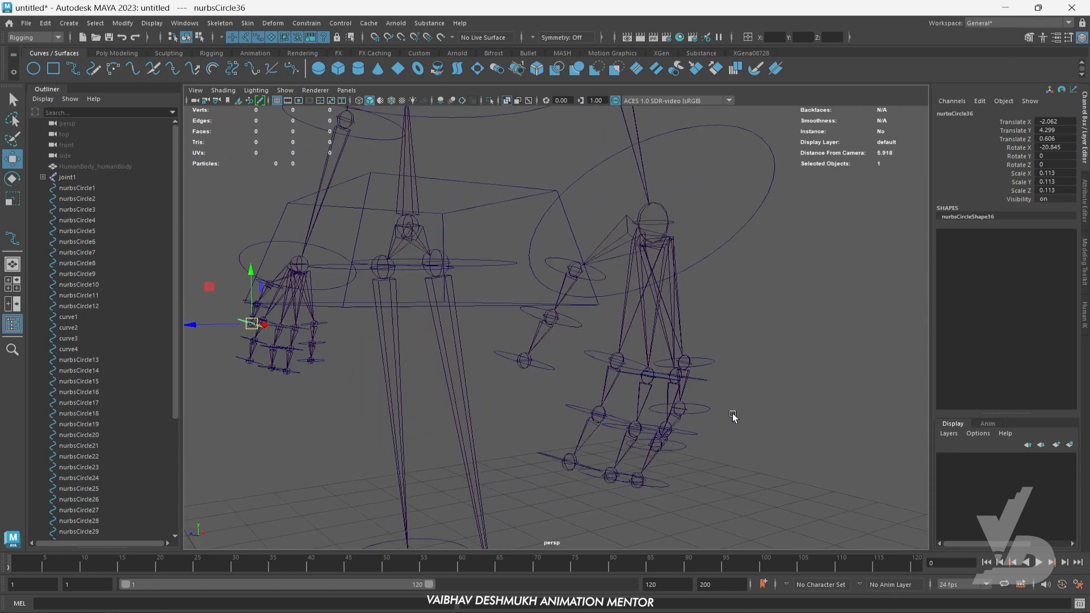